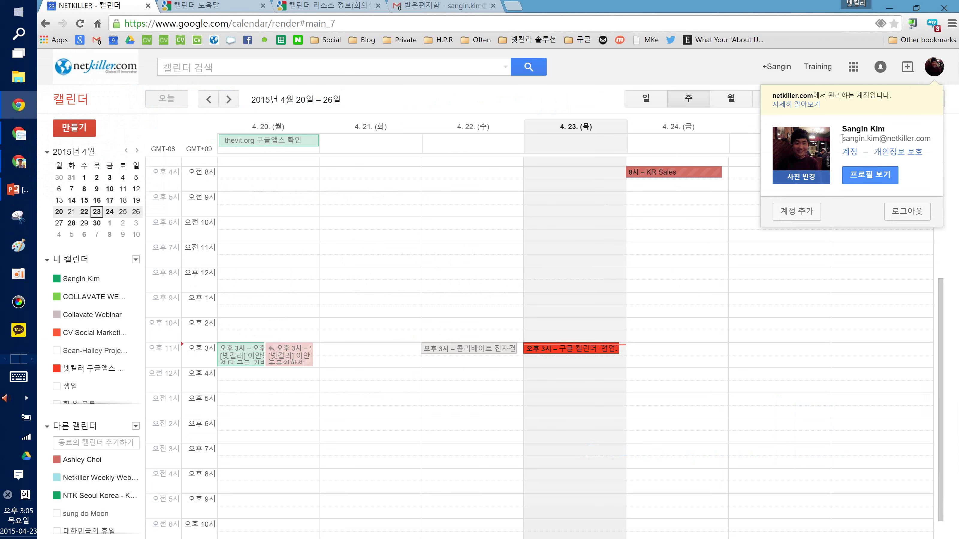
# Check which account is signed in on the other calendar window, then return to the first account
pyautogui.click(28, 168)
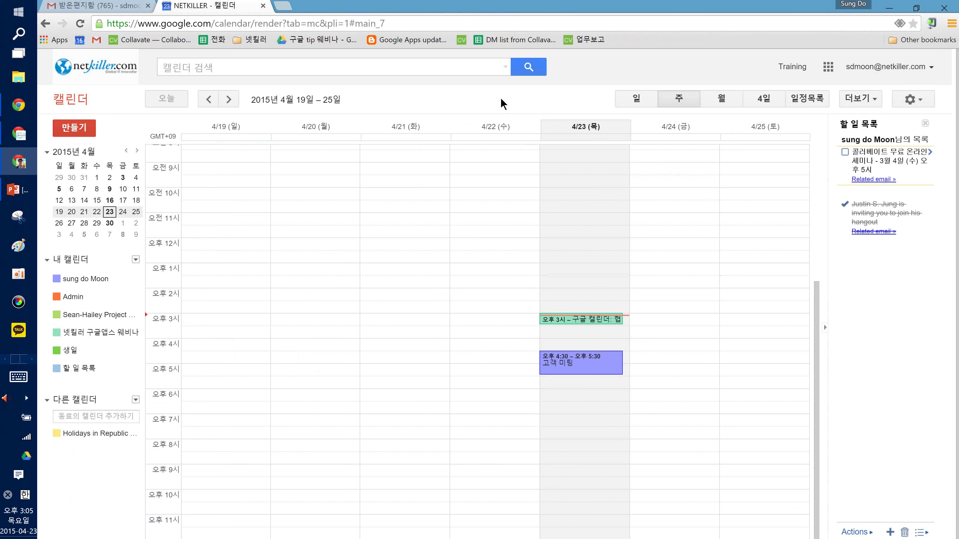
pyautogui.click(889, 66)
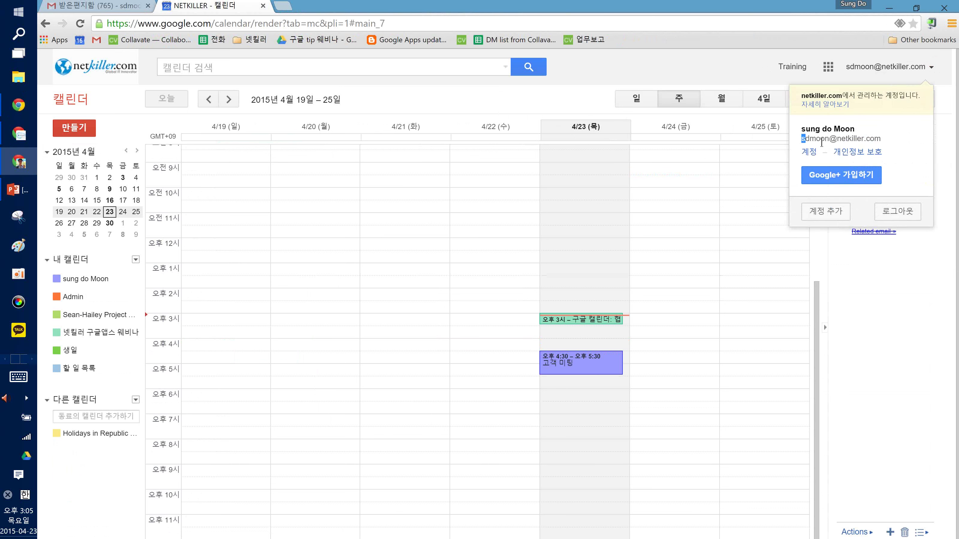
pyautogui.moveTo(884, 134); pyautogui.dragTo(885, 147)
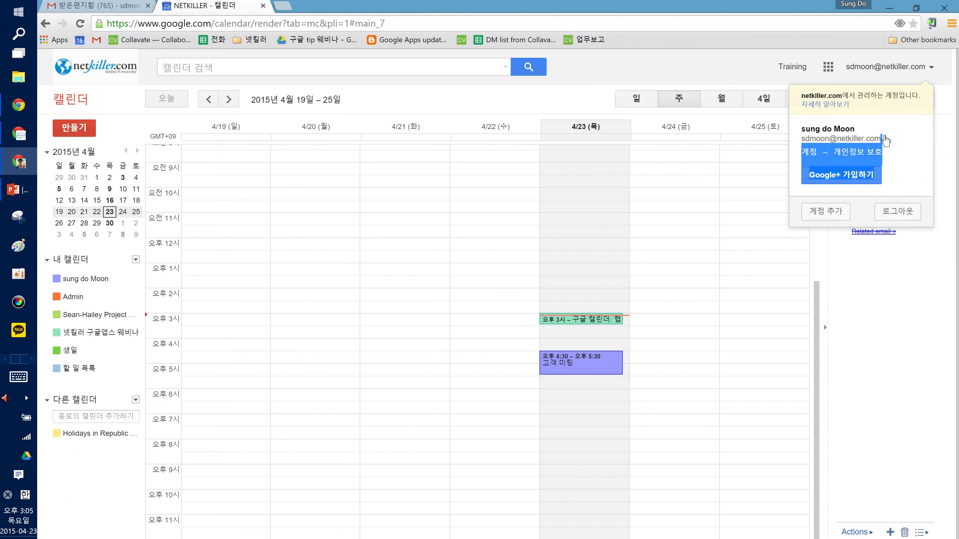
pyautogui.click(550, 99)
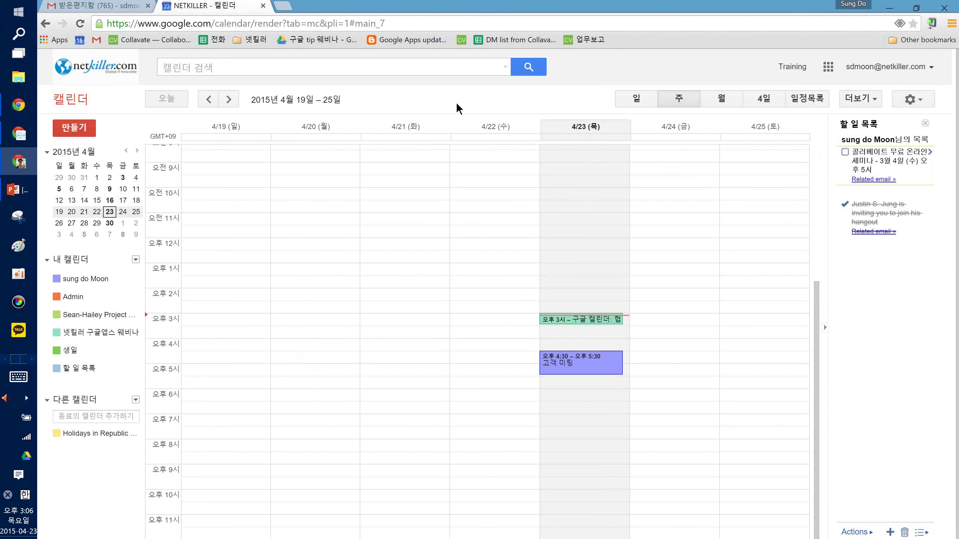
pyautogui.hotkey('alt', 'Tab')
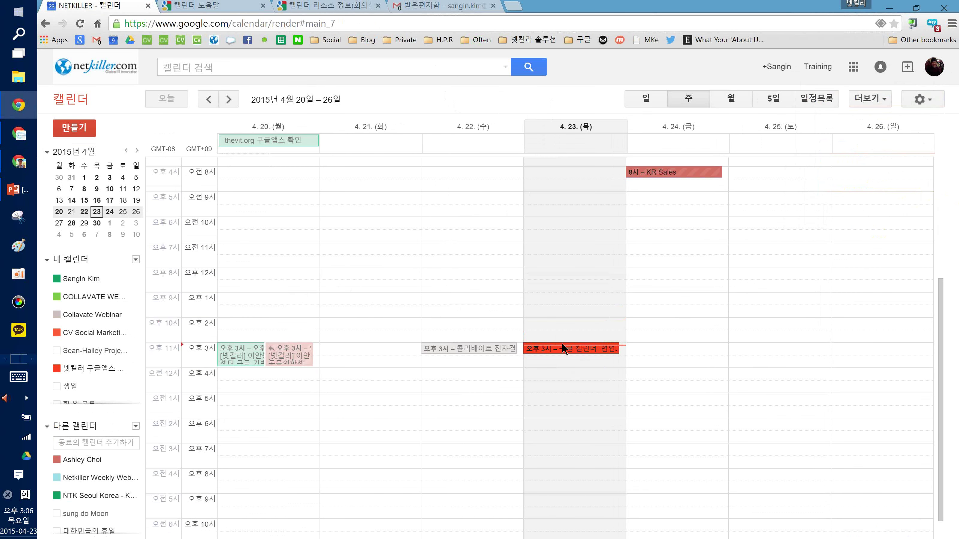
# Show the project calendar's events, then hide them again
pyautogui.scroll(3, 568, 348)
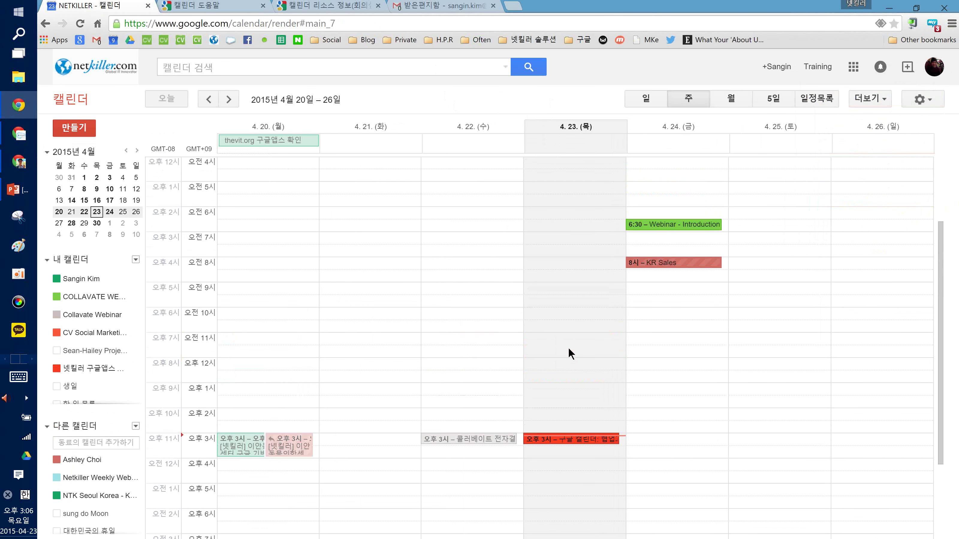
pyautogui.scroll(-2, 568, 353)
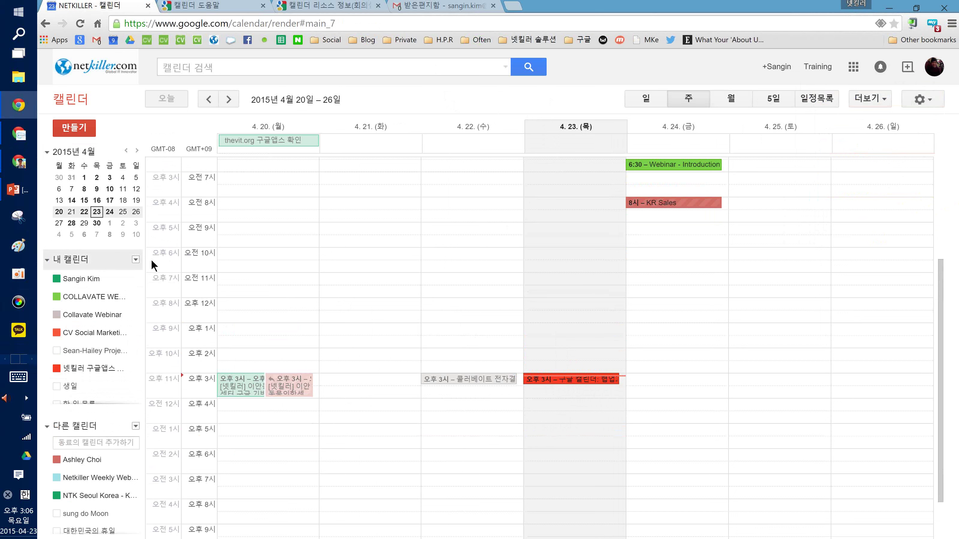
pyautogui.click(56, 350)
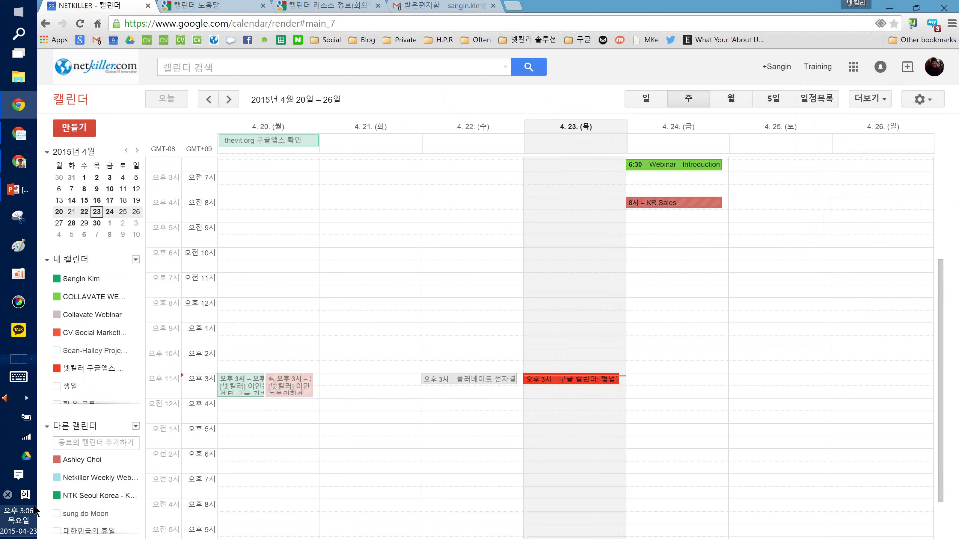
pyautogui.moveTo(34, 529)
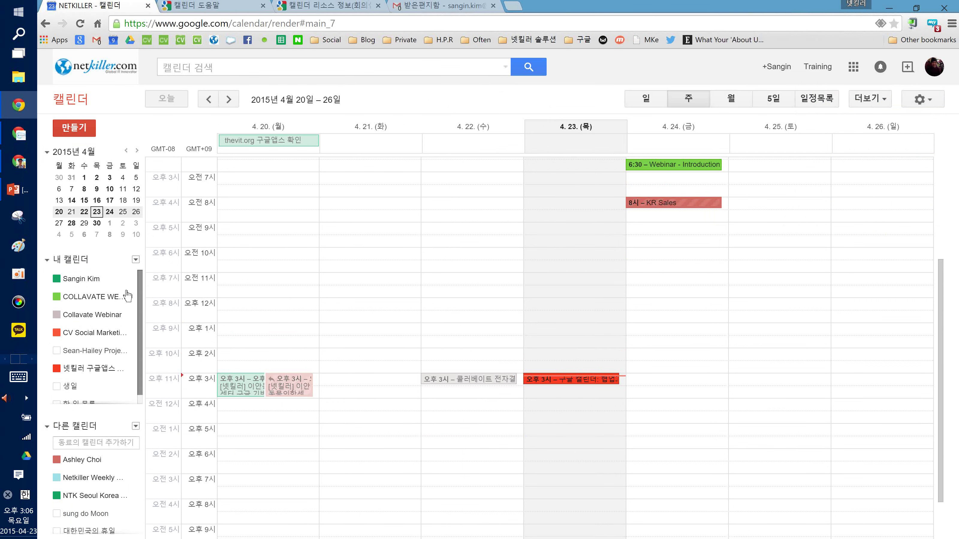
pyautogui.scroll(-1, 101, 357)
pyautogui.click(101, 353)
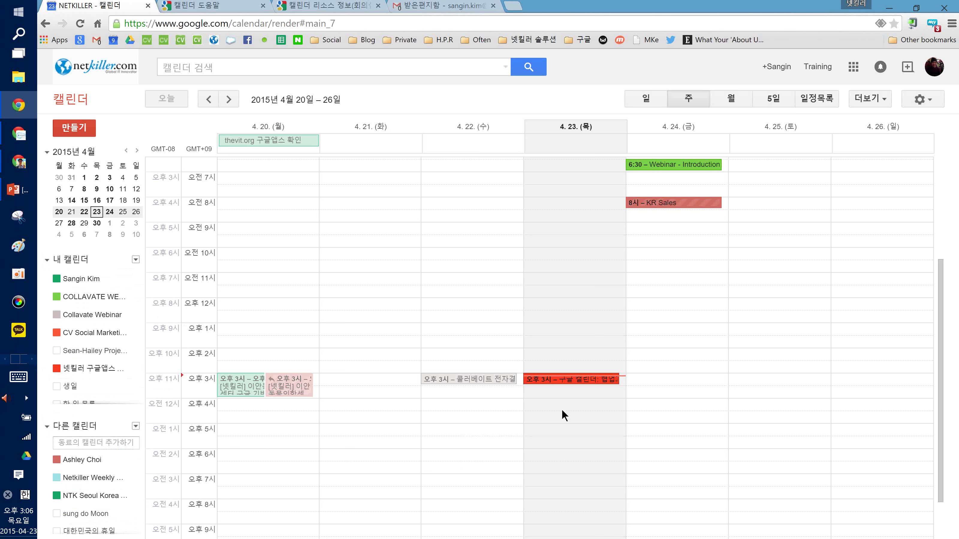
# Draft a 4–5 pm event on April 23, discard it, and leave a new-event page unsaved
pyautogui.moveTo(563, 404); pyautogui.dragTo(566, 420)
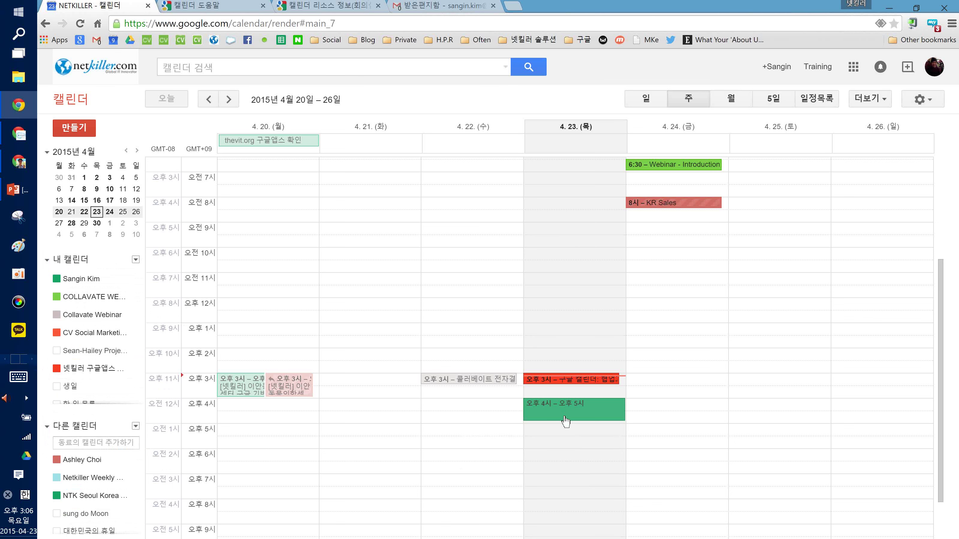
pyautogui.moveTo(565, 421); pyautogui.dragTo(565, 419)
pyautogui.click(702, 281)
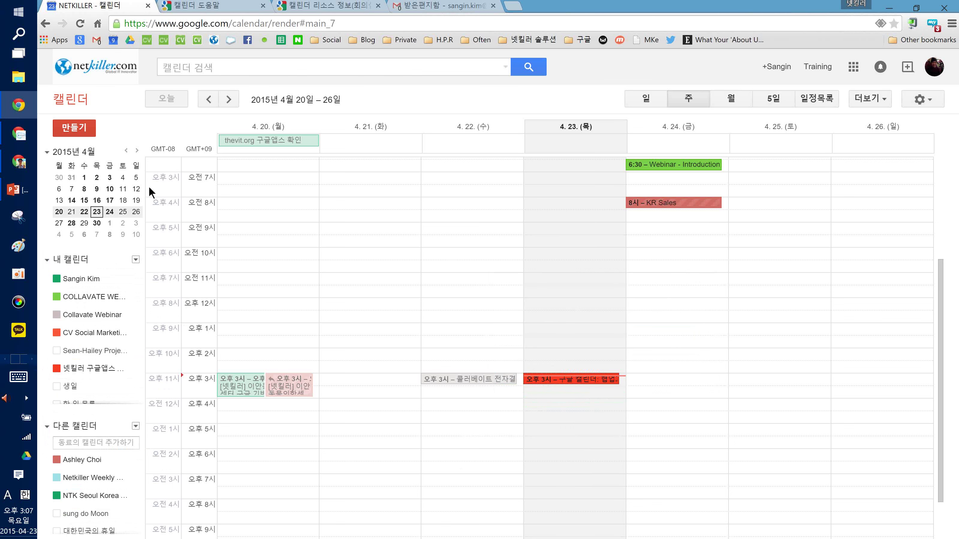
pyautogui.click(84, 139)
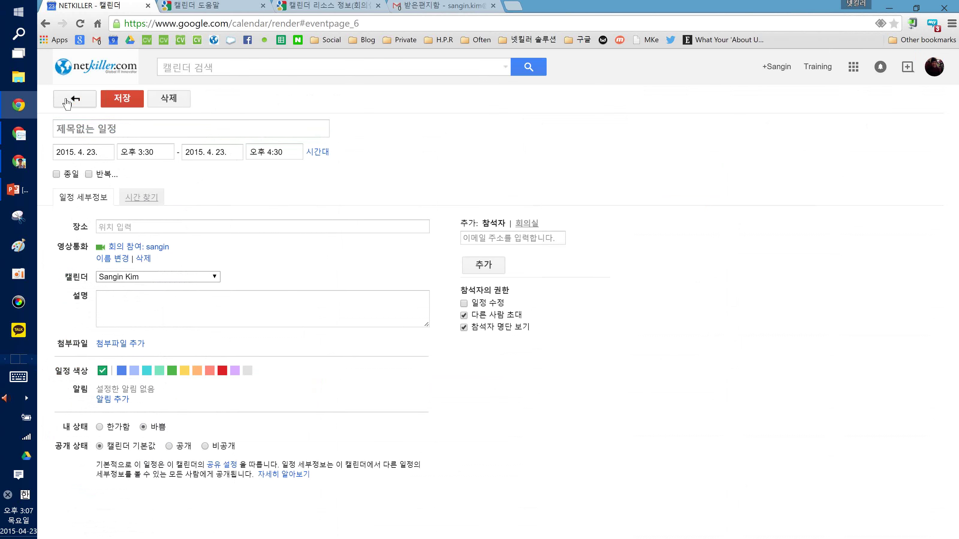
pyautogui.click(74, 99)
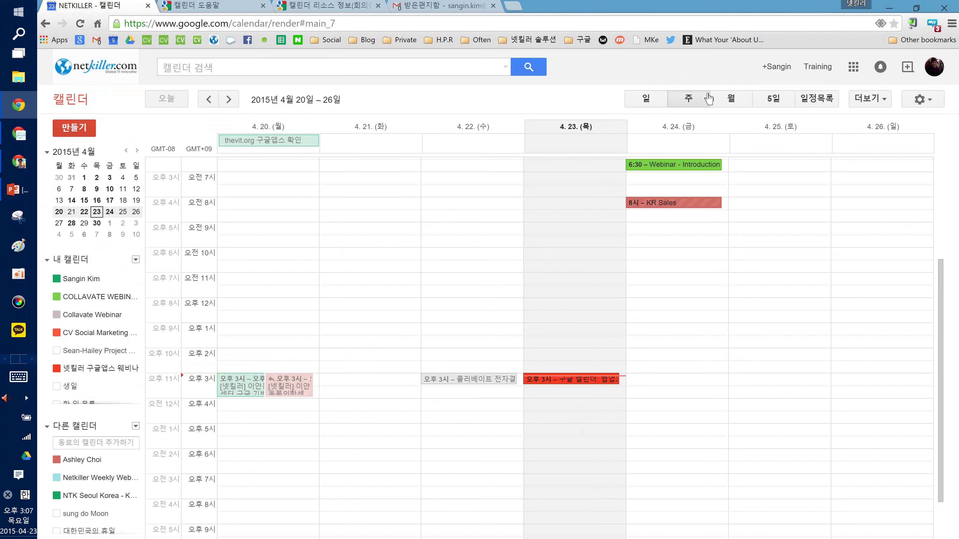
# Preview the April month, five-day and agenda views, then return to the April 20–26 week
pyautogui.click(729, 100)
pyautogui.click(772, 99)
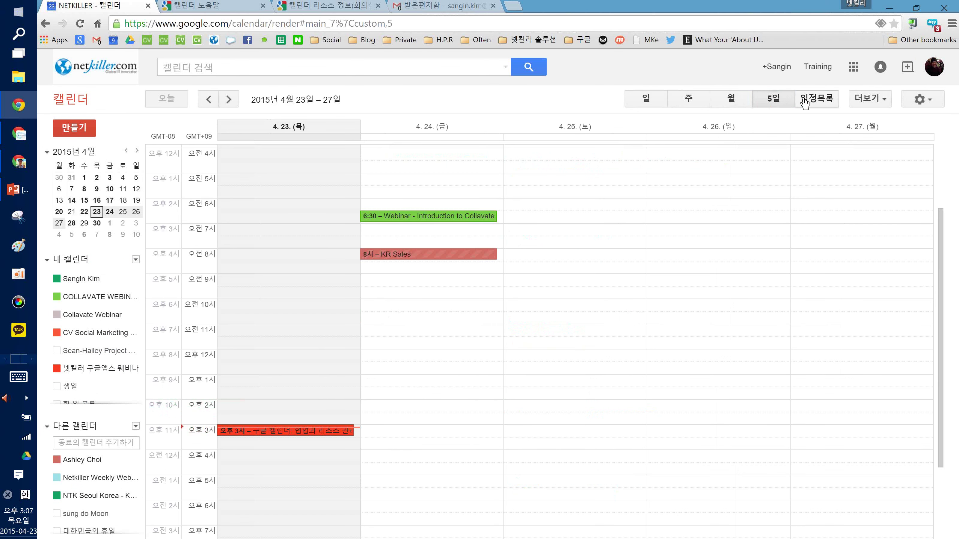
pyautogui.click(812, 98)
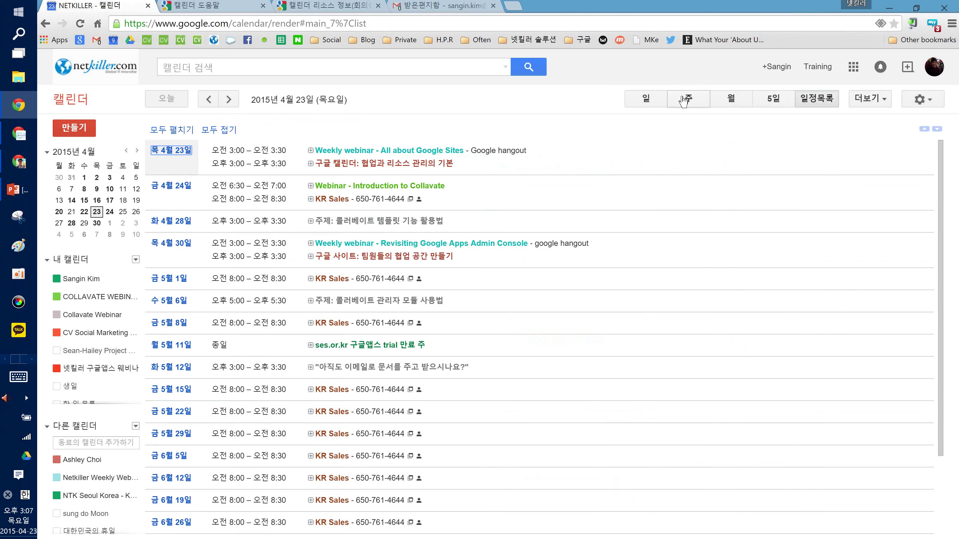
pyautogui.click(684, 100)
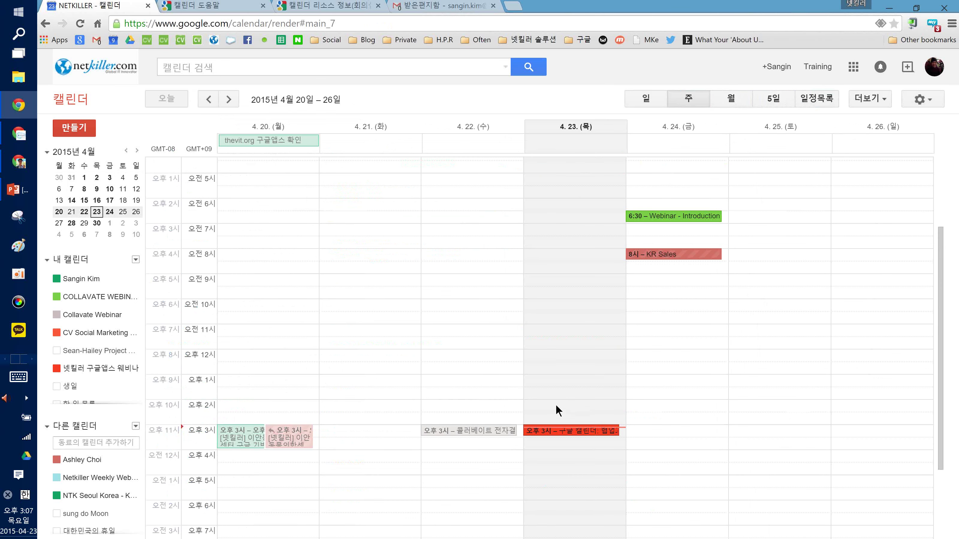
pyautogui.scroll(-3, 549, 416)
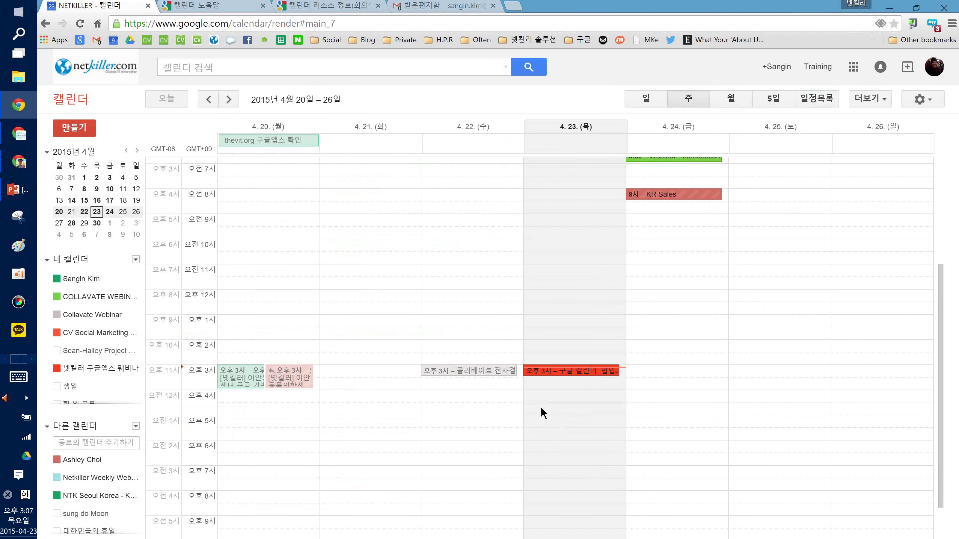
# Create a 4:30–5:30 pm April 23 event titled 마케팅 회의 in the default calendar and open its full details
pyautogui.moveTo(541, 408); pyautogui.dragTo(540, 424)
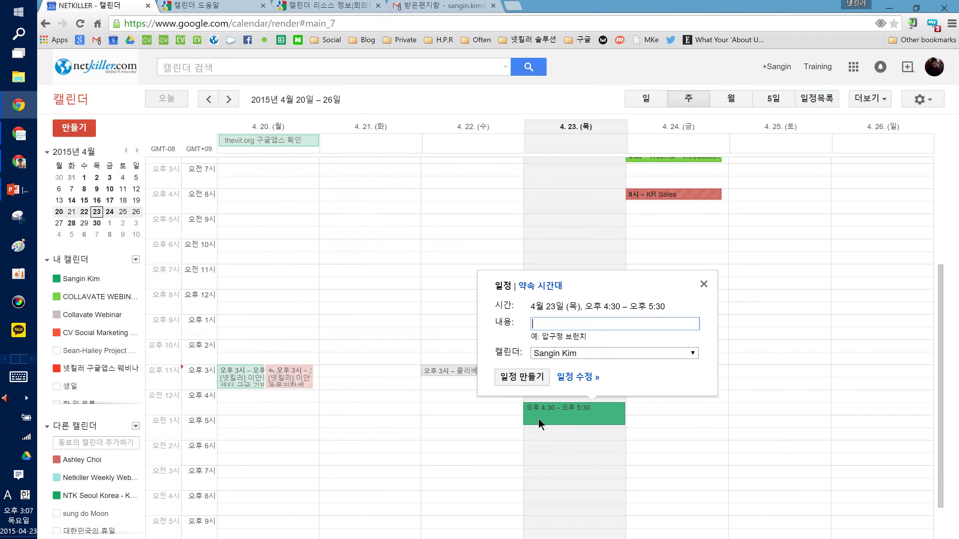
pyautogui.click(505, 351)
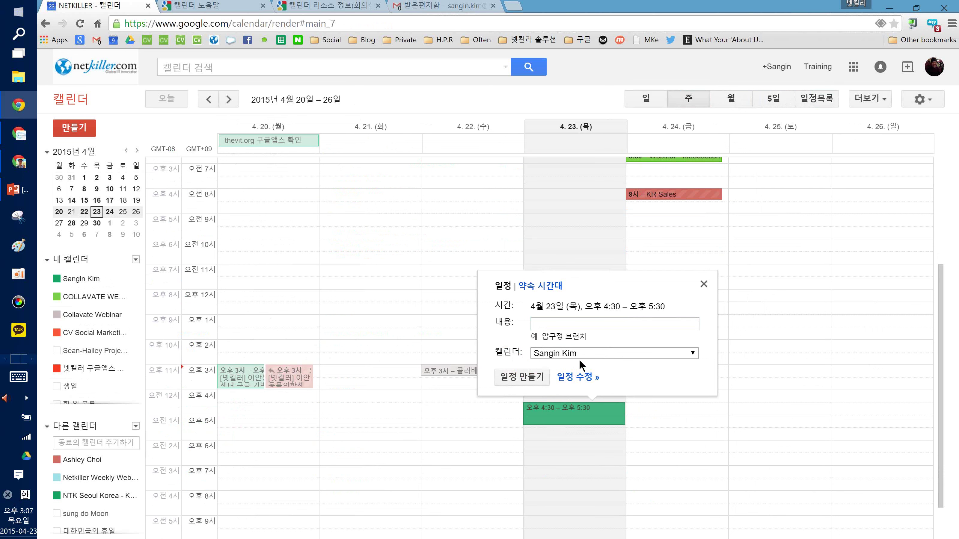
pyautogui.click(589, 357)
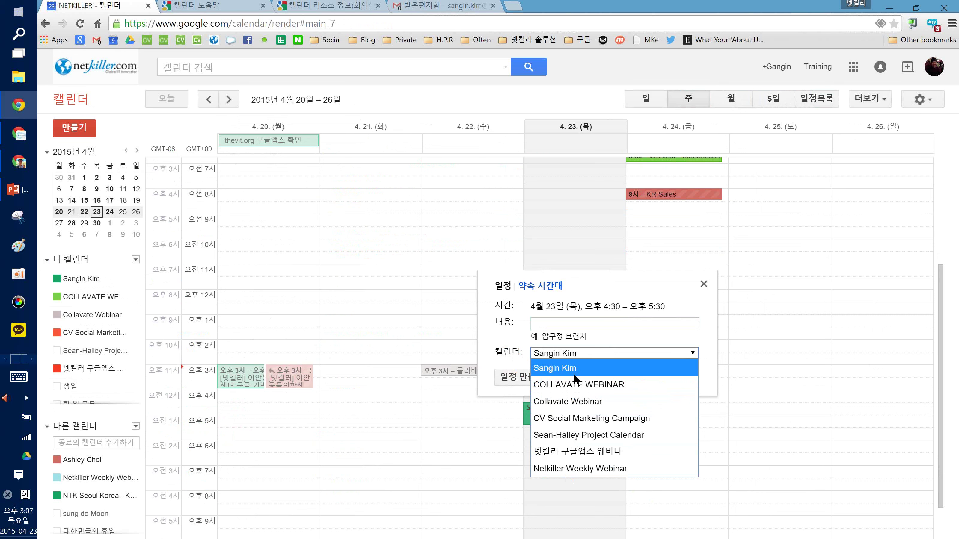
pyautogui.click(612, 371)
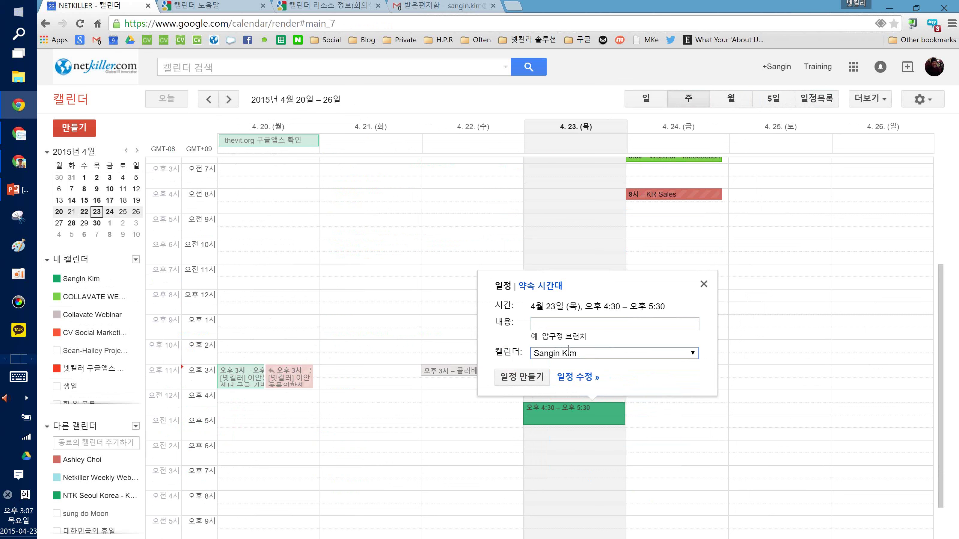
pyautogui.click(565, 324)
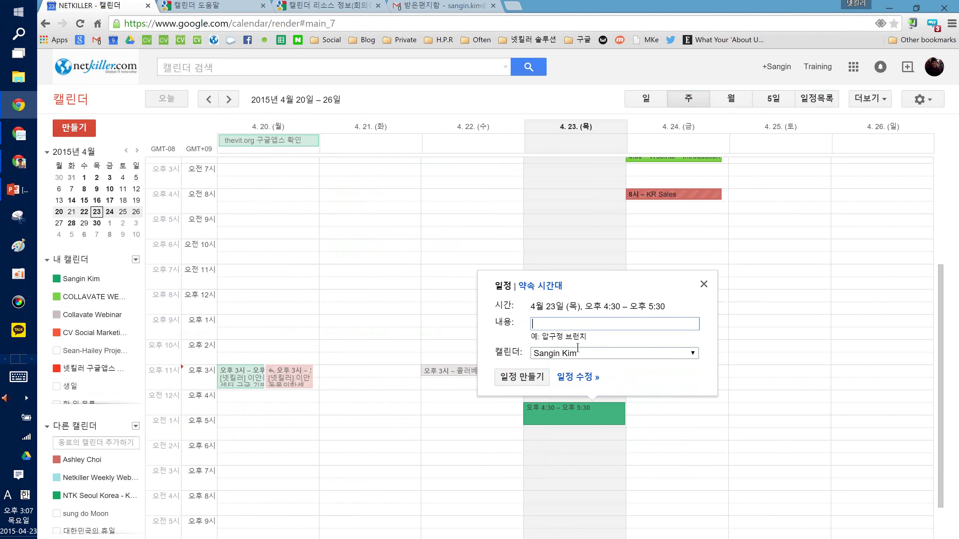
pyautogui.press('BackSpace')
pyautogui.press('Hangul')
pyautogui.write('마케팅 회의')
pyautogui.click(562, 377)
# Change the event's end time to 5:00 pm
pyautogui.click(274, 152)
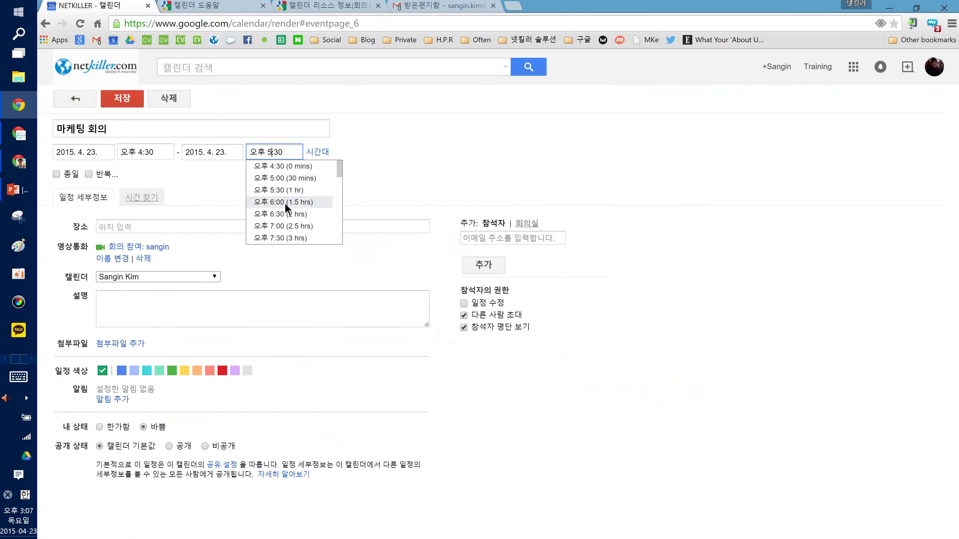
pyautogui.click(269, 182)
pyautogui.click(364, 171)
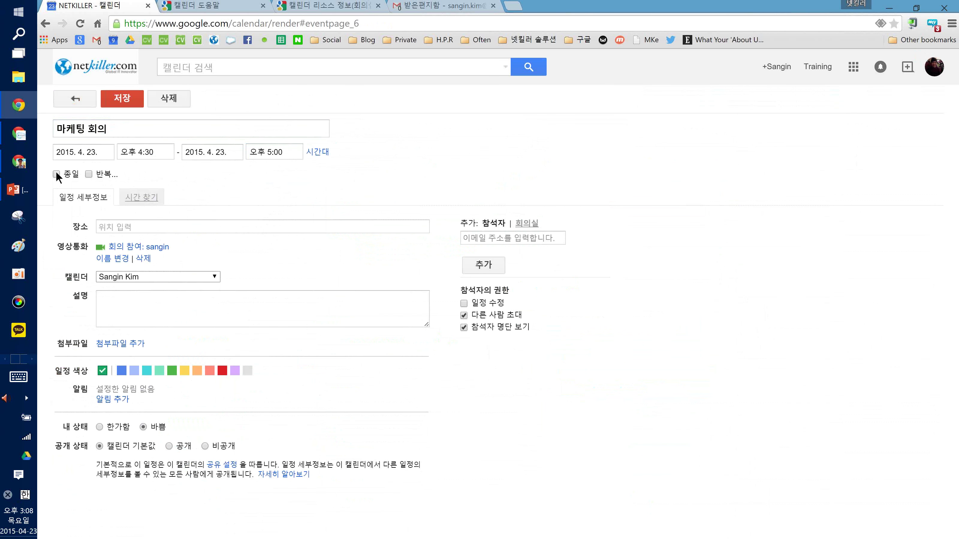
# Try the repeat settings for the event, then cancel them so it stays one-time
pyautogui.click(88, 173)
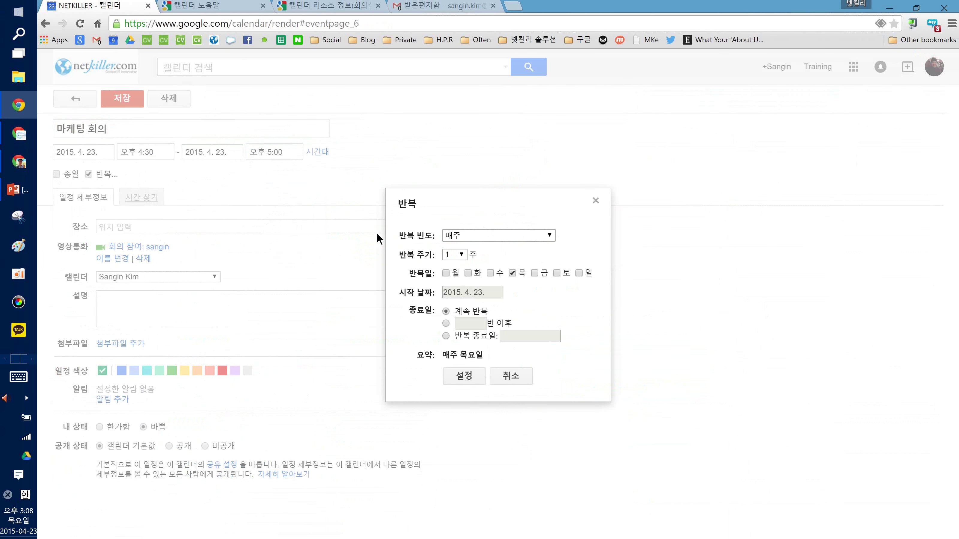
pyautogui.moveTo(407, 236); pyautogui.dragTo(433, 238)
pyautogui.click(433, 237)
pyautogui.click(421, 293)
pyautogui.click(559, 366)
pyautogui.click(511, 376)
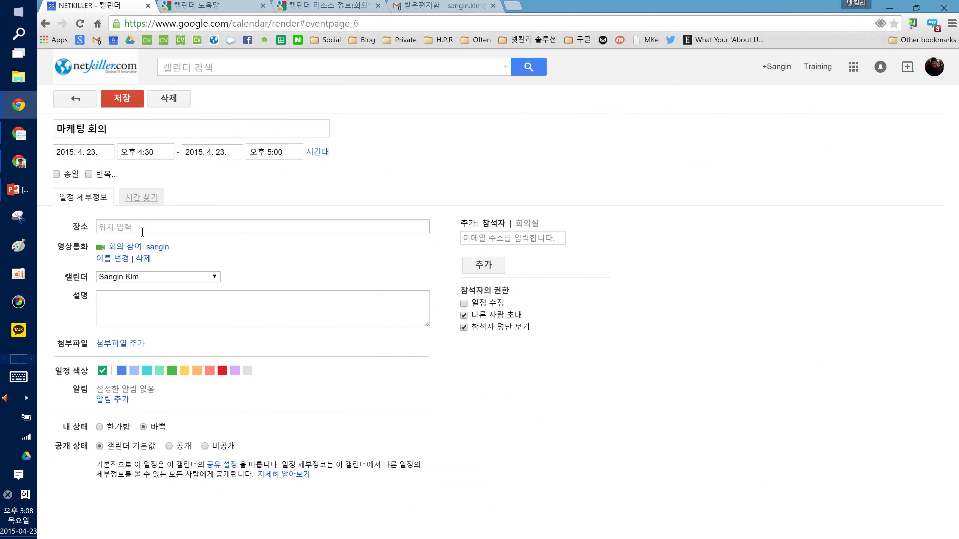
# Set the location to the suggested 강남역 address, 대한민국 서울특별시 강남구 역삼동 강남역
pyautogui.click(162, 226)
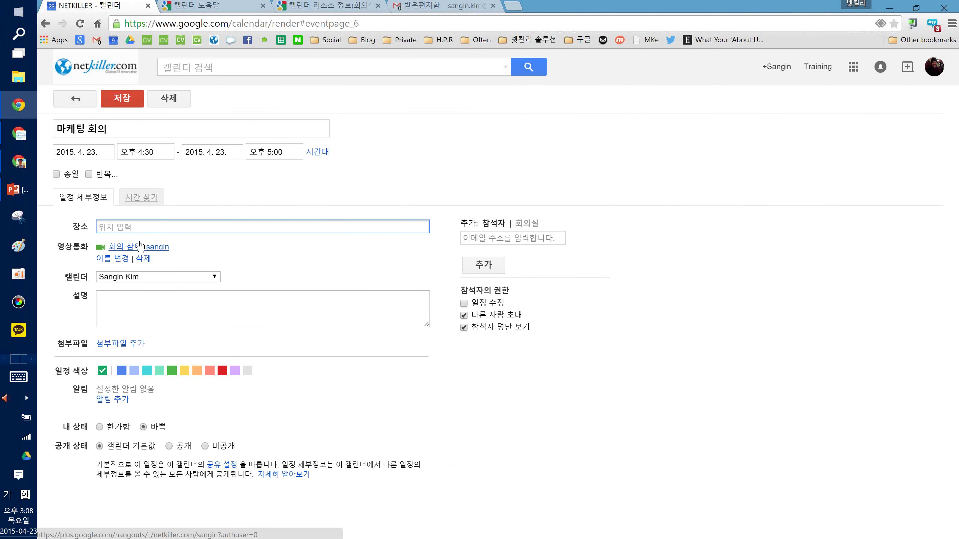
pyautogui.write('ㄴ')
pyautogui.write('강남역')
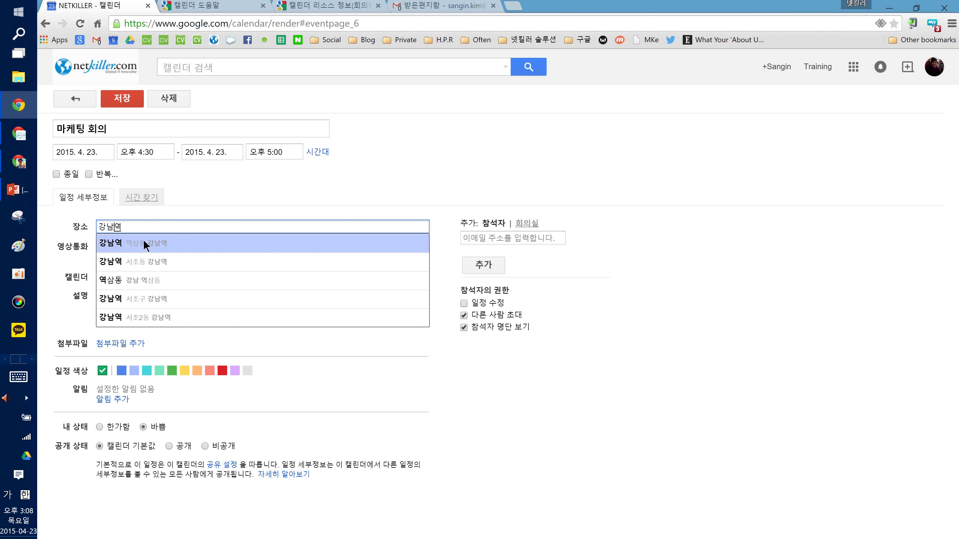
pyautogui.click(144, 243)
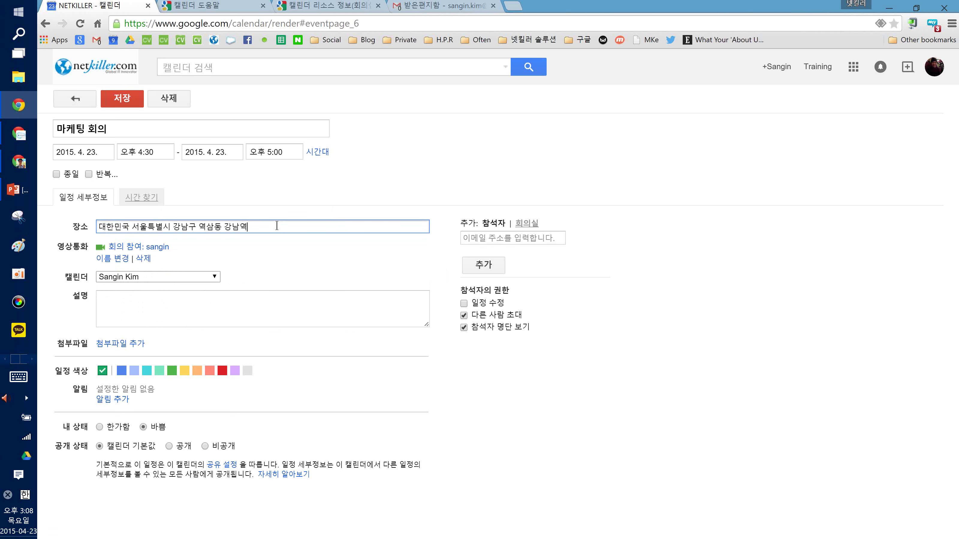
pyautogui.moveTo(296, 231); pyautogui.dragTo(80, 230)
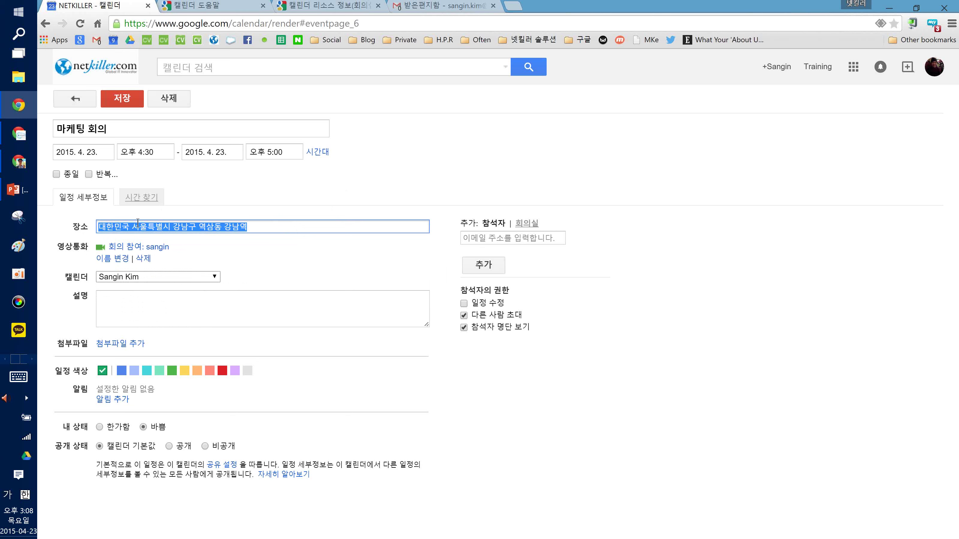
pyautogui.click(344, 210)
pyautogui.click(514, 243)
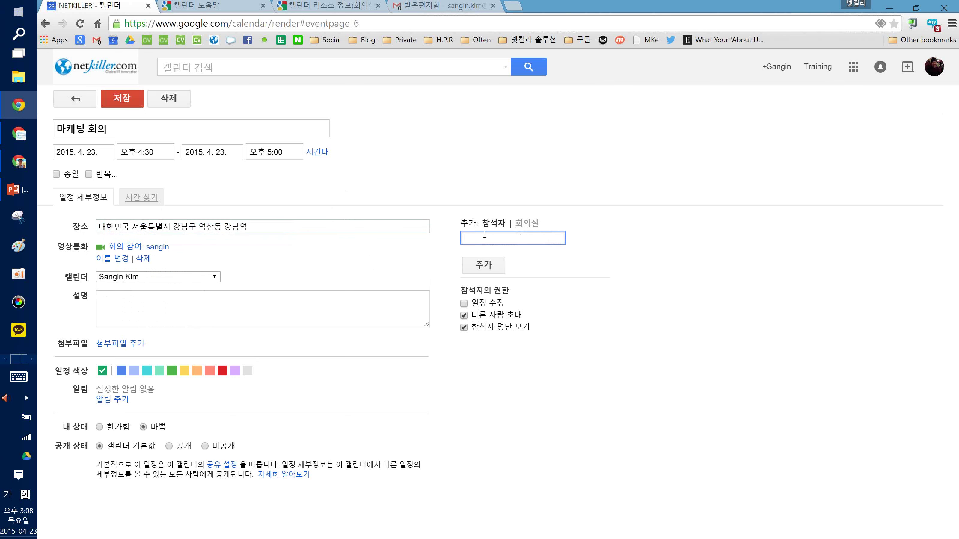
# Add the colleague from the autocomplete suggestion as a guest, typing their address in English
pyautogui.write('ㅇ')
pyautogui.press('BackSpace')
pyautogui.press('Hangul')
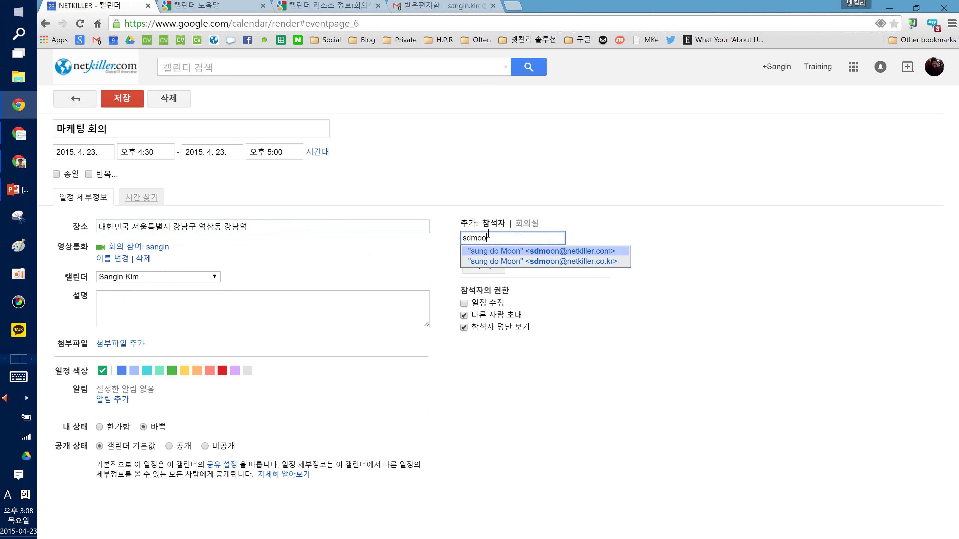
pyautogui.click(536, 251)
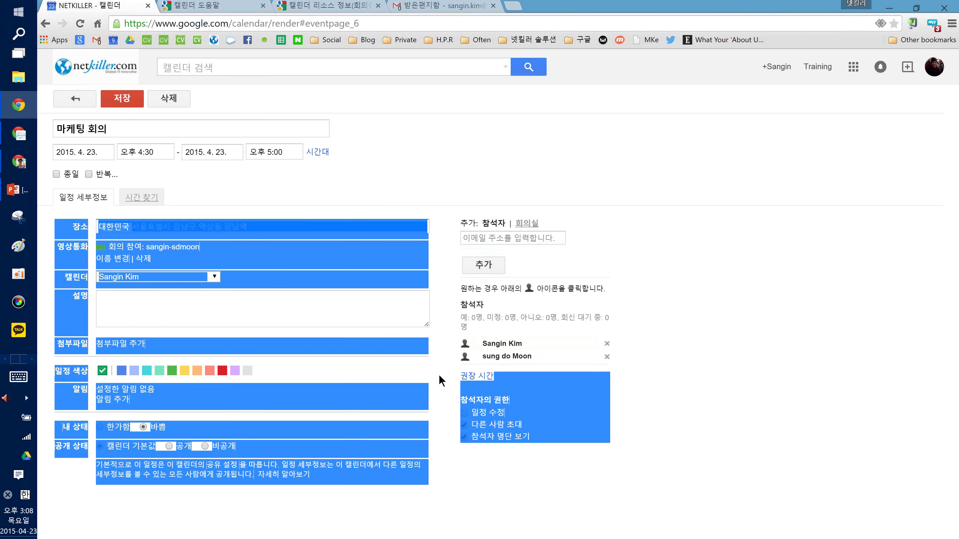
# Bring up the suggested meeting times for the two guests
pyautogui.click(483, 376)
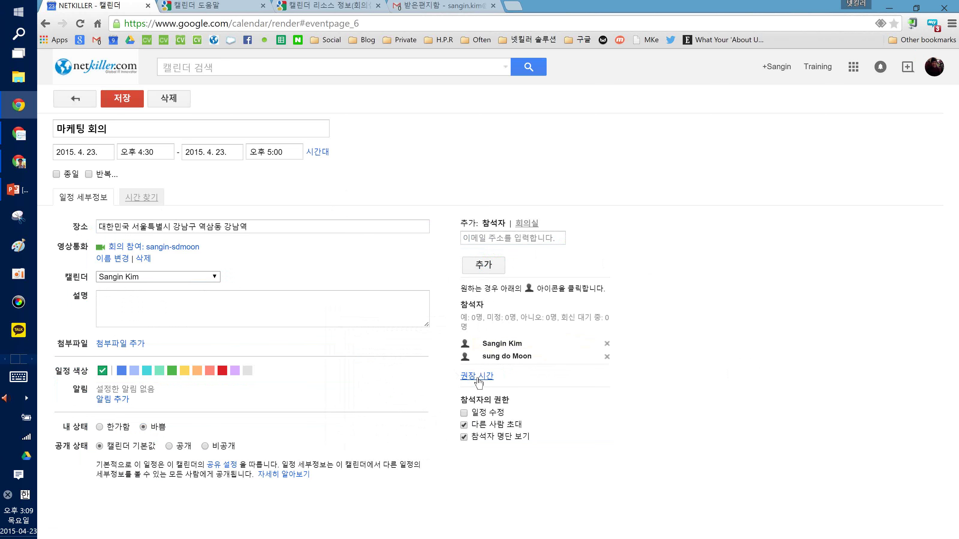
pyautogui.moveTo(505, 377); pyautogui.dragTo(461, 378)
pyautogui.click(461, 376)
# In the find-a-time grid, try 4:00, then move 마케팅 회의 to the free 5:30–6:00 PM slot
pyautogui.click(142, 198)
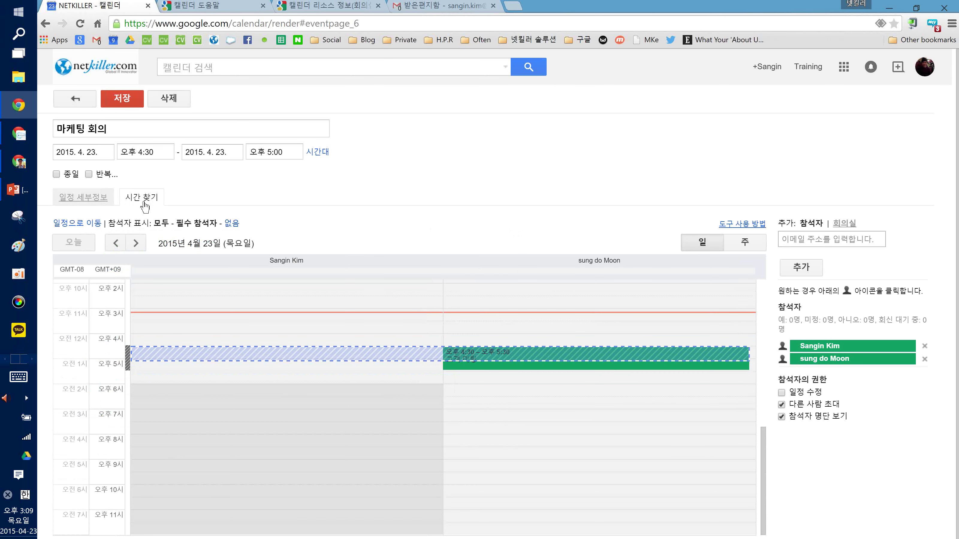
pyautogui.moveTo(509, 357)
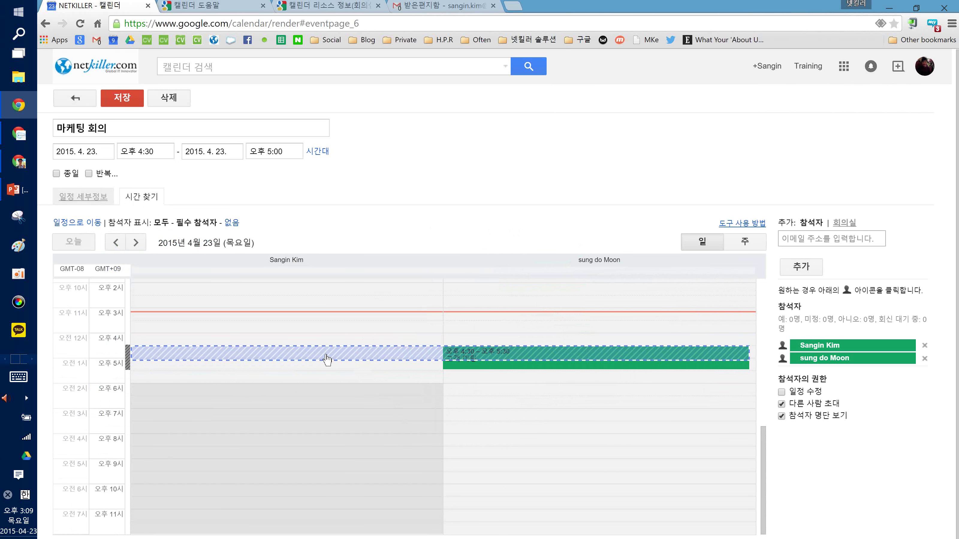
pyautogui.moveTo(315, 355)
pyautogui.mouseDown()
pyautogui.moveTo(316, 345)
pyautogui.moveTo(316, 353)
pyautogui.mouseUp()
pyautogui.moveTo(455, 357)
pyautogui.moveTo(264, 358); pyautogui.dragTo(258, 340)
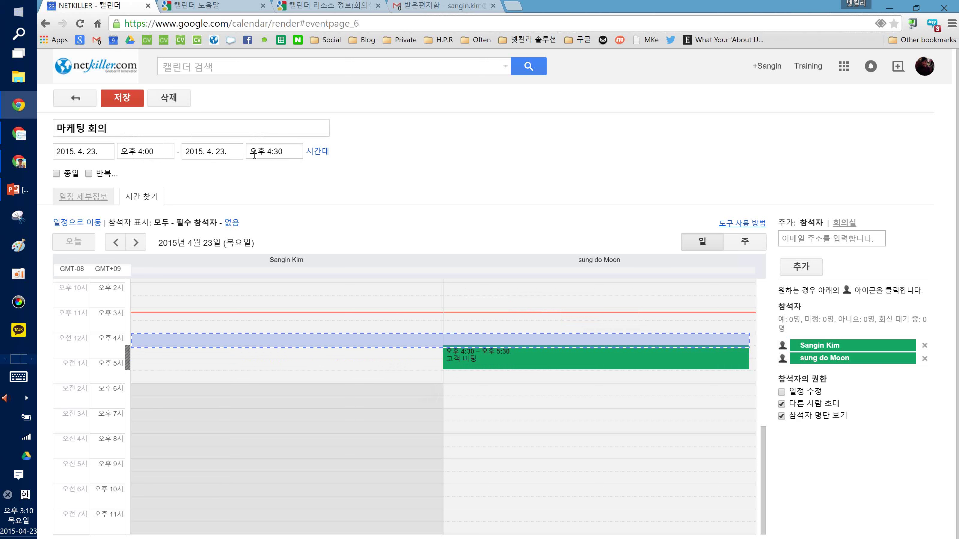
pyautogui.moveTo(330, 349); pyautogui.dragTo(268, 371)
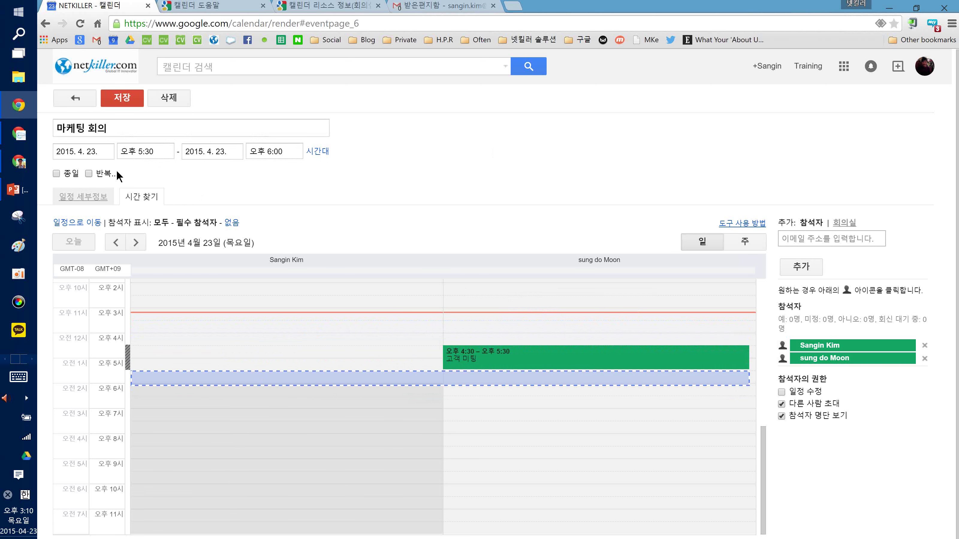
# Enter the description 프로젝트 미팅. and close the Drive attachment picker without adding files
pyautogui.click(97, 199)
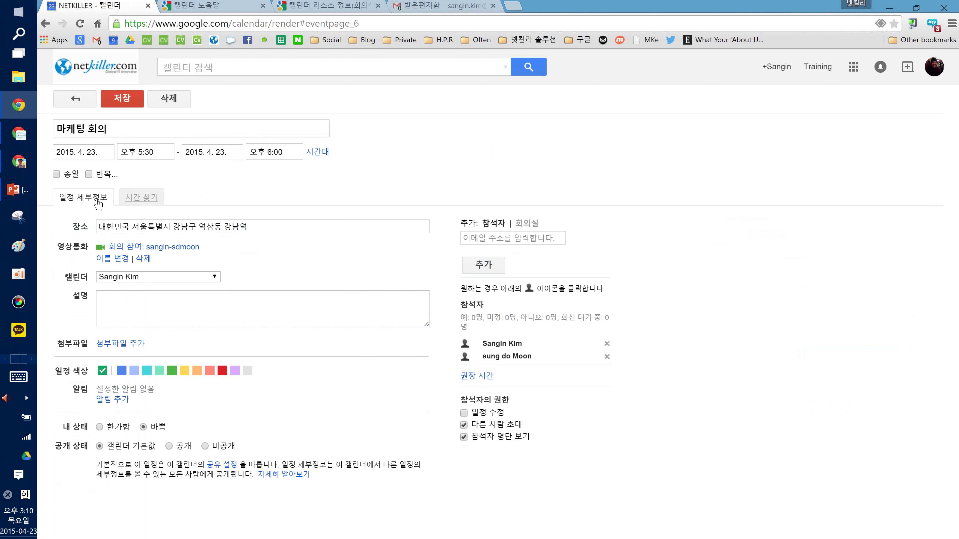
pyautogui.click(165, 319)
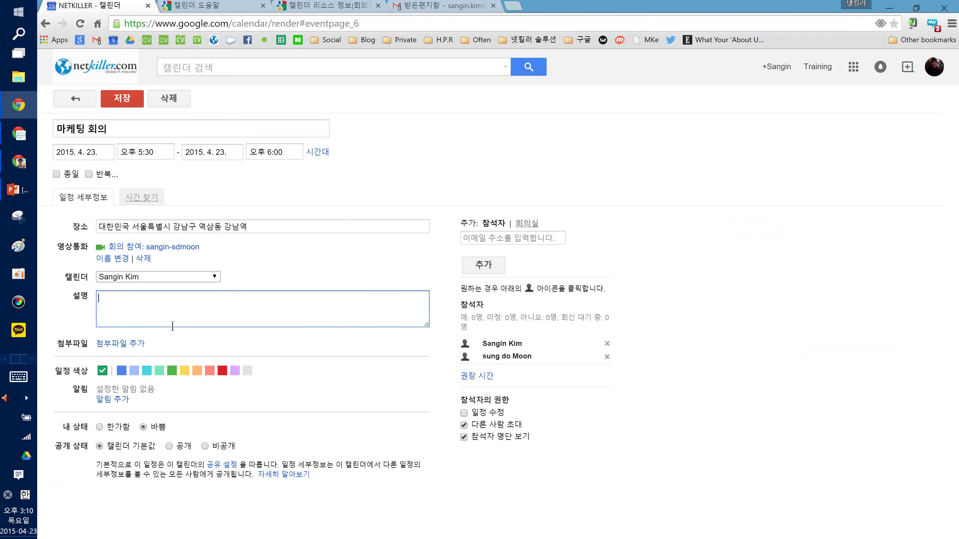
pyautogui.press('Hangul')
pyautogui.write('프로젝트 미팅.')
pyautogui.click(101, 346)
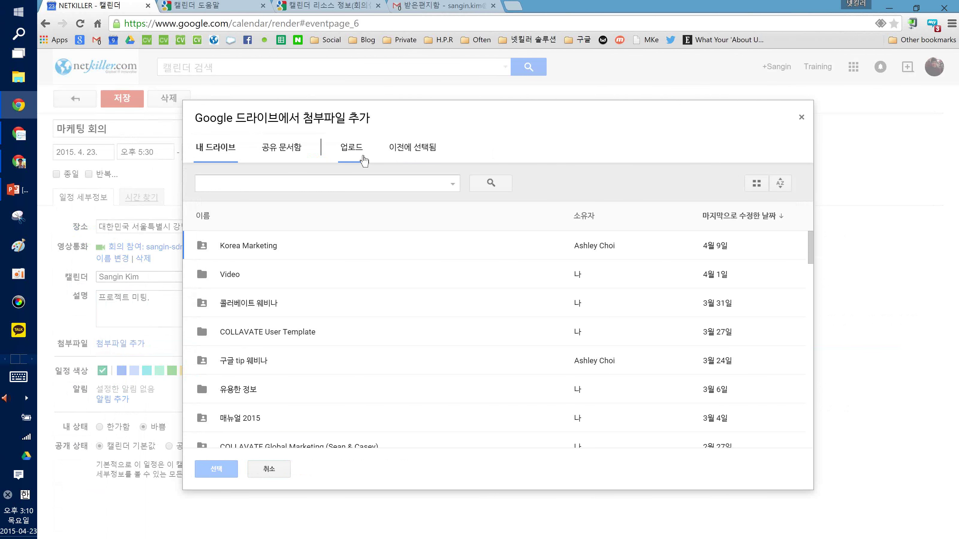
pyautogui.click(271, 469)
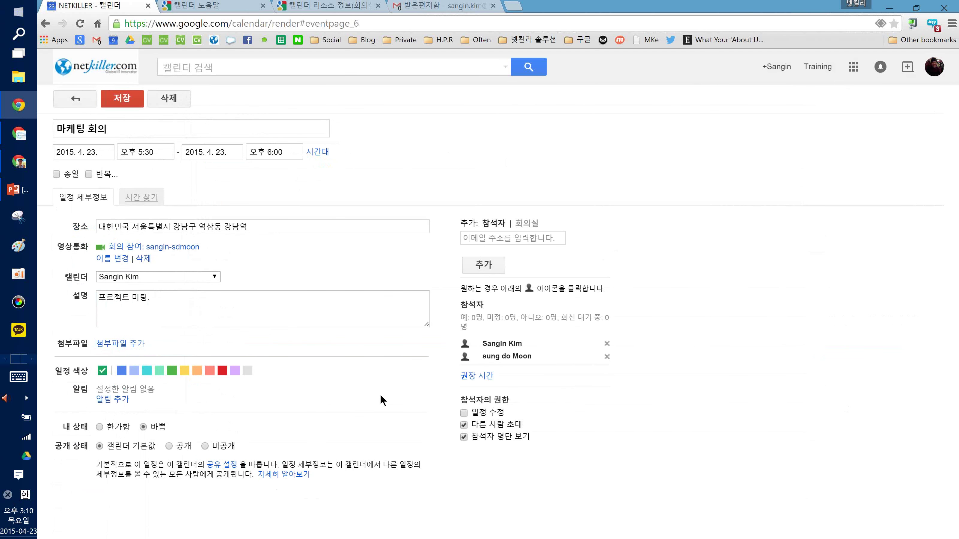
# Save the meeting, send invitations to the guests, and switch to the guest's calendar window
pyautogui.click(120, 100)
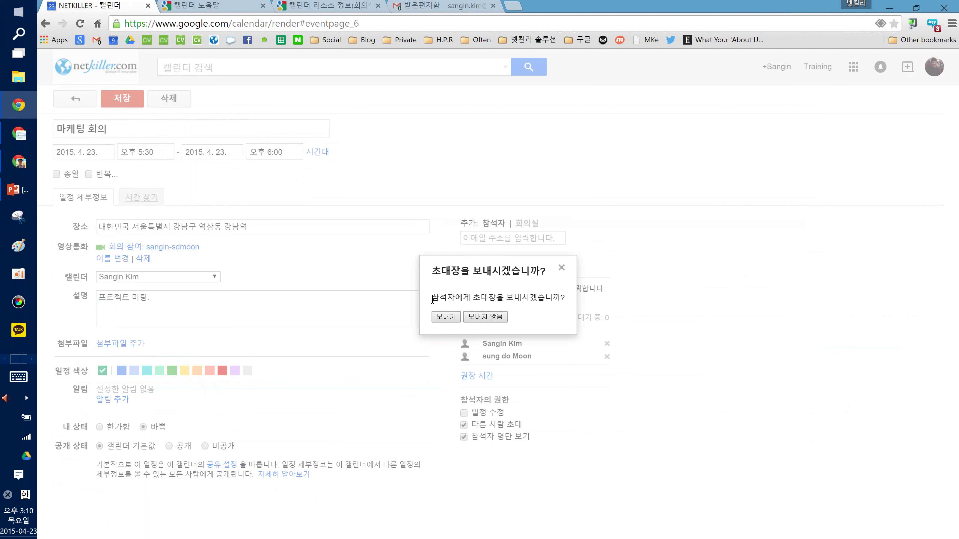
pyautogui.moveTo(433, 299); pyautogui.dragTo(565, 300)
pyautogui.click(469, 299)
pyautogui.click(444, 317)
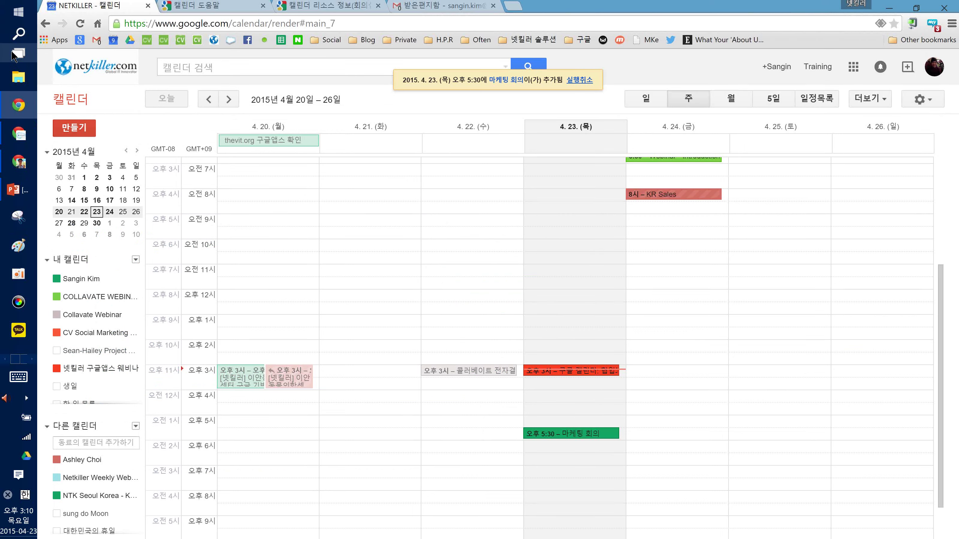
pyautogui.click(15, 56)
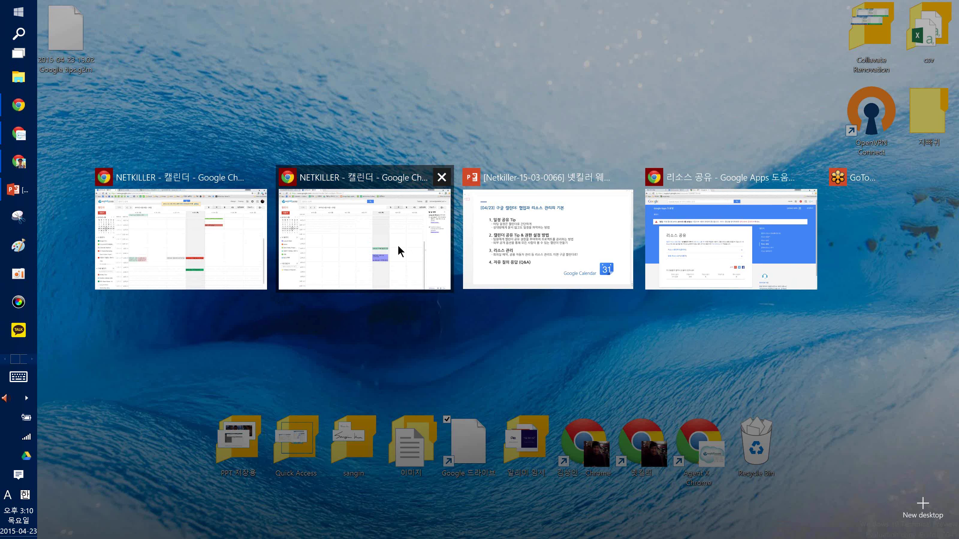
pyautogui.click(389, 246)
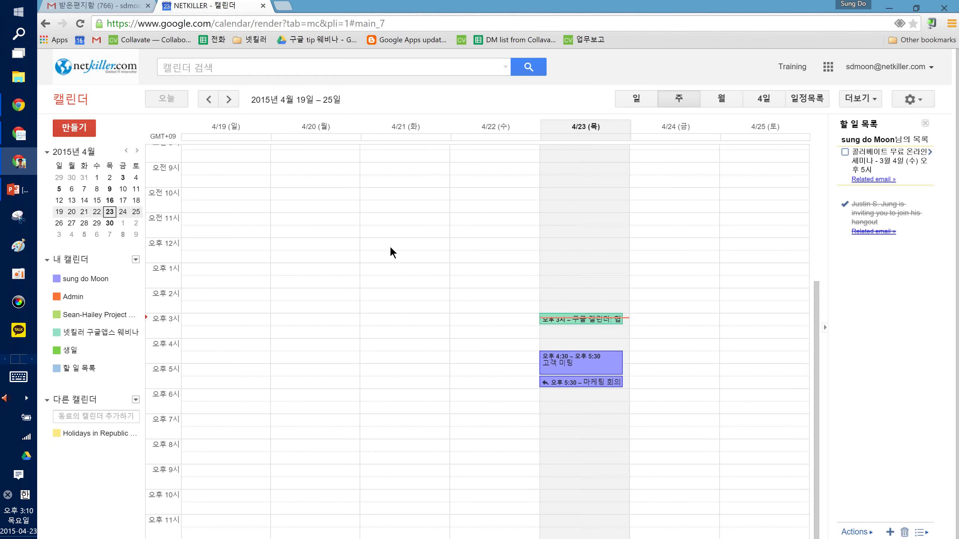
# Open the 초대장: 마케팅 회의 email in the guest's Gmail and reply 예
pyautogui.click(97, 6)
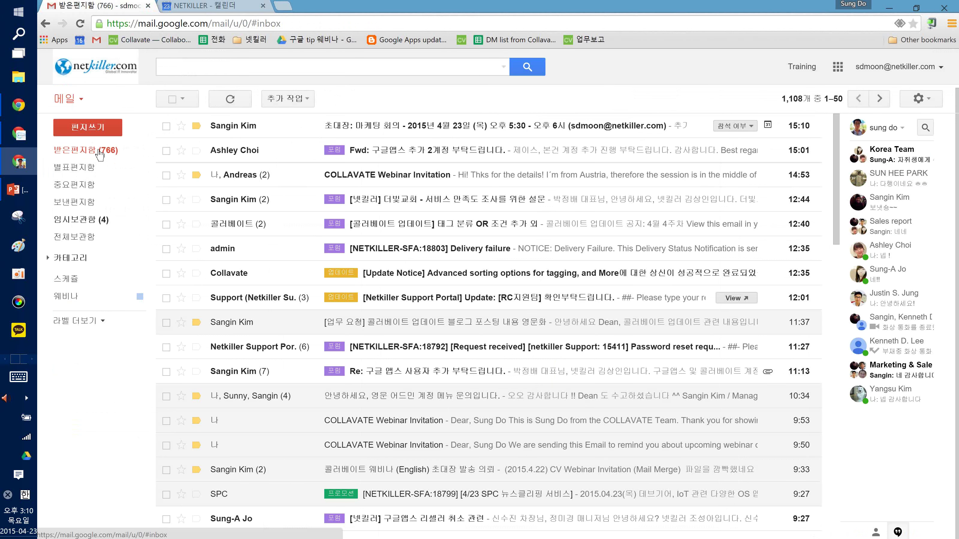
pyautogui.click(362, 128)
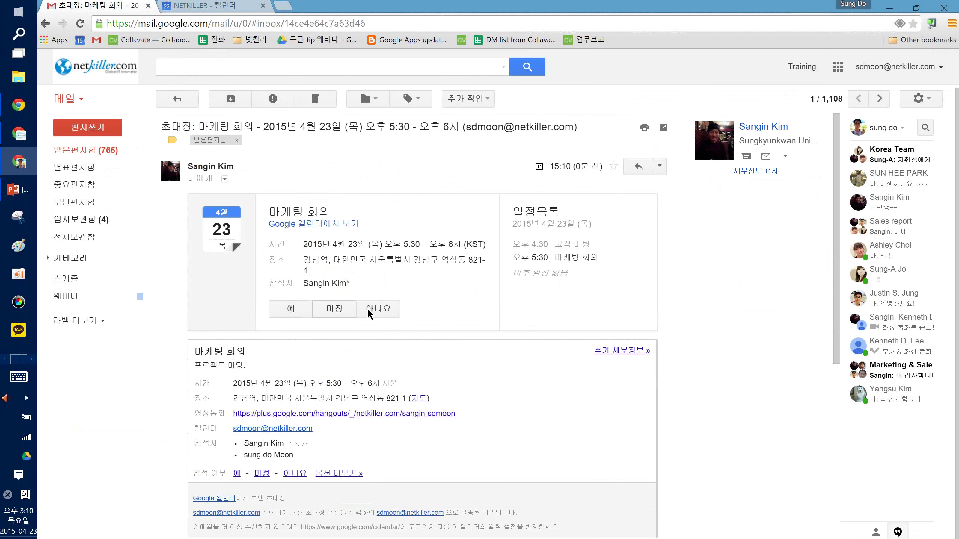
pyautogui.click(291, 308)
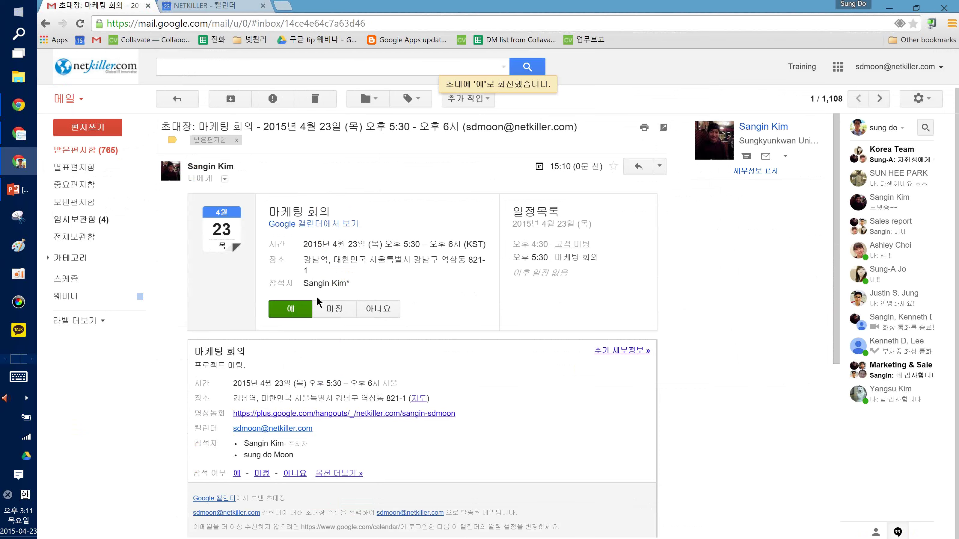
pyautogui.press('super+Tab')
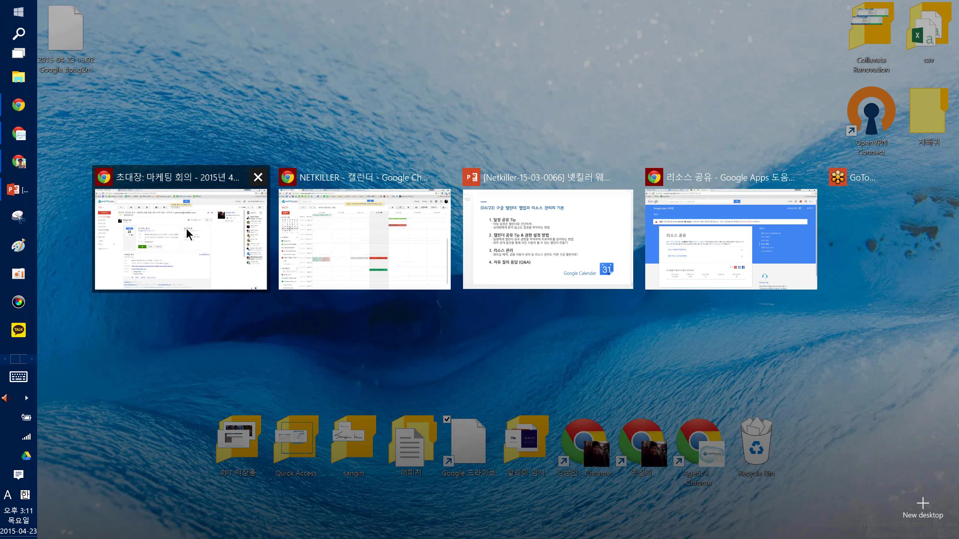
# Return to the organiser's calendar and open the 마케팅 회의 event showing 예: 2명
pyautogui.click(340, 242)
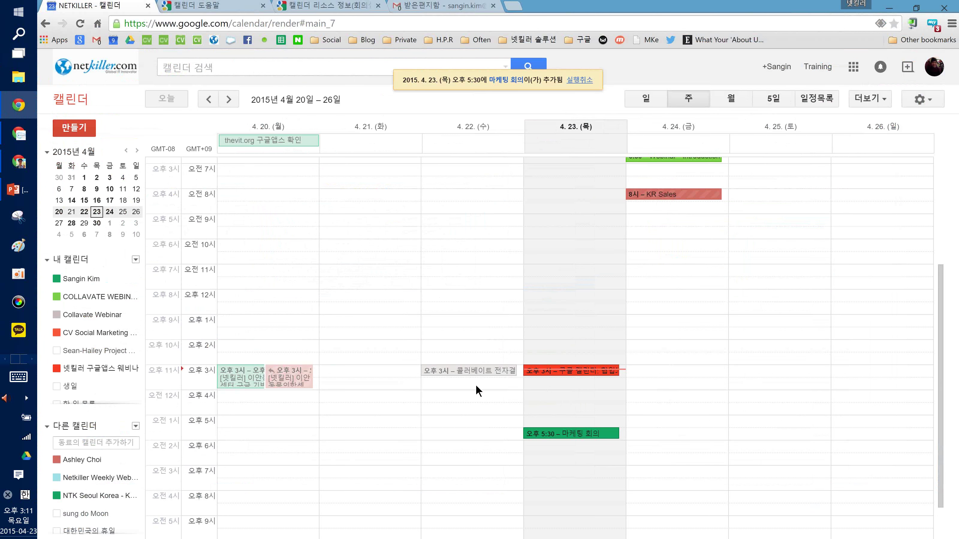
pyautogui.doubleClick(548, 434)
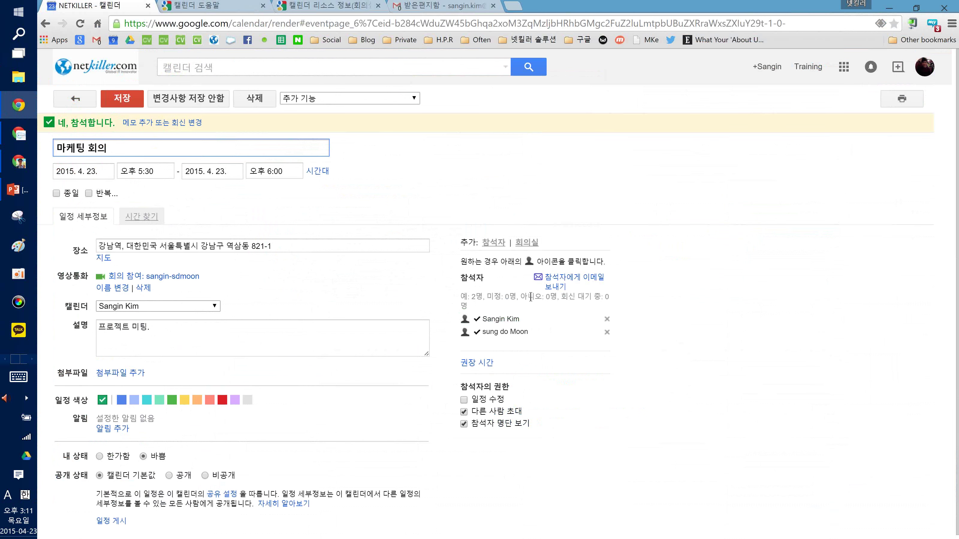
# Open and close the guest email form twice unsent, go back to the week view, then switch to the slides
pyautogui.click(541, 297)
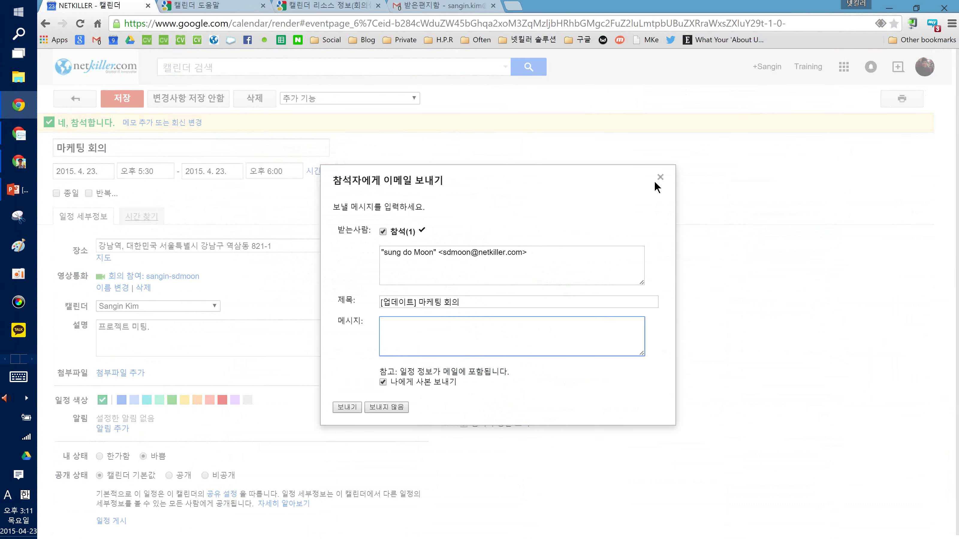
pyautogui.click(661, 177)
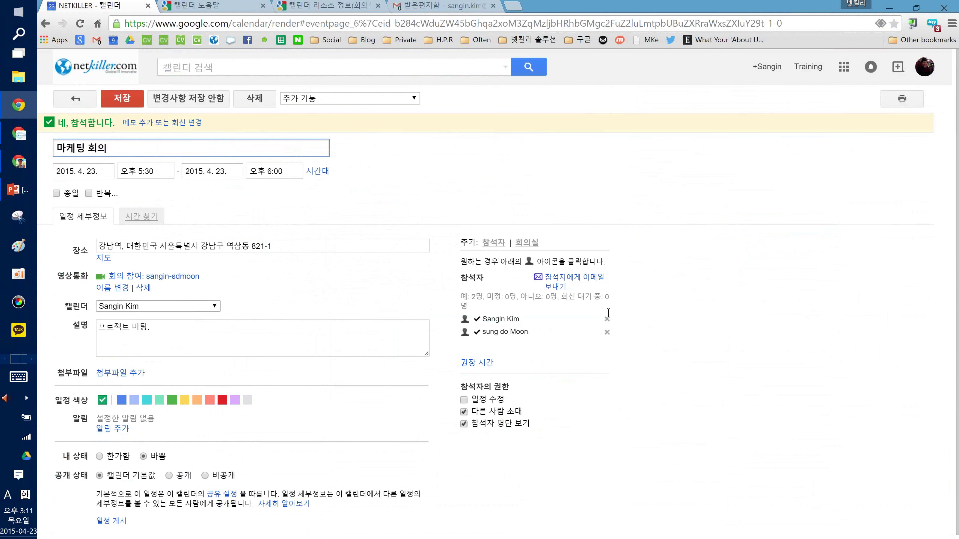
pyautogui.click(564, 290)
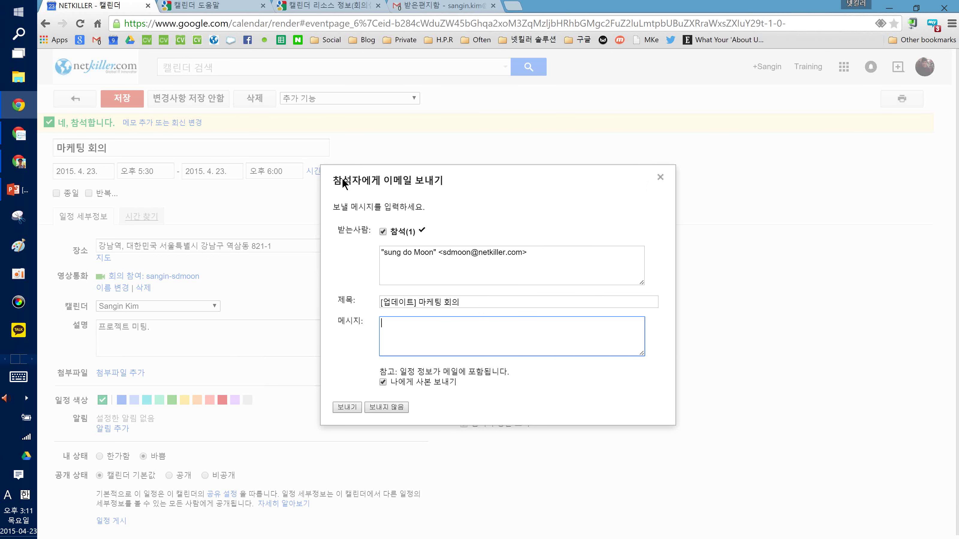
pyautogui.moveTo(347, 185)
pyautogui.mouseDown()
pyautogui.moveTo(391, 190)
pyautogui.moveTo(354, 177)
pyautogui.mouseUp()
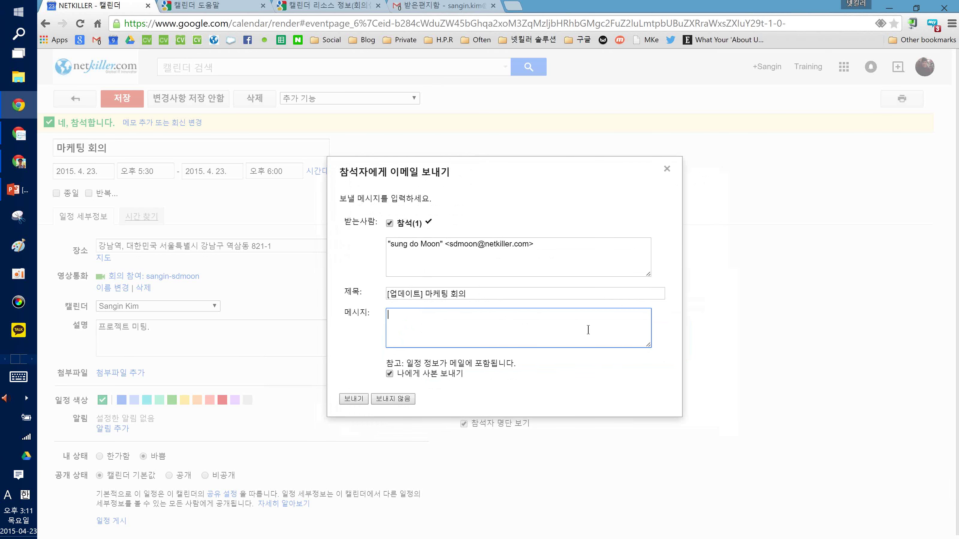
pyautogui.click(667, 170)
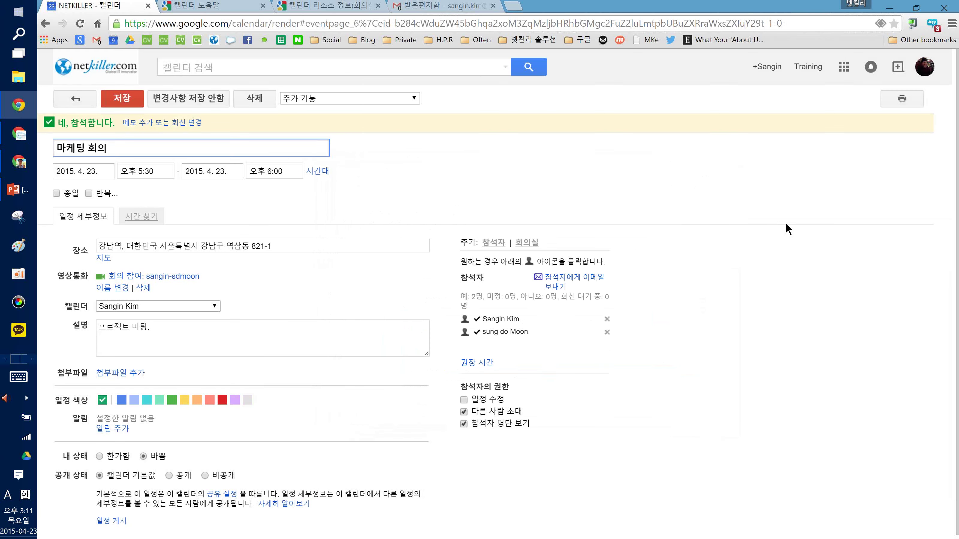
pyautogui.click(93, 98)
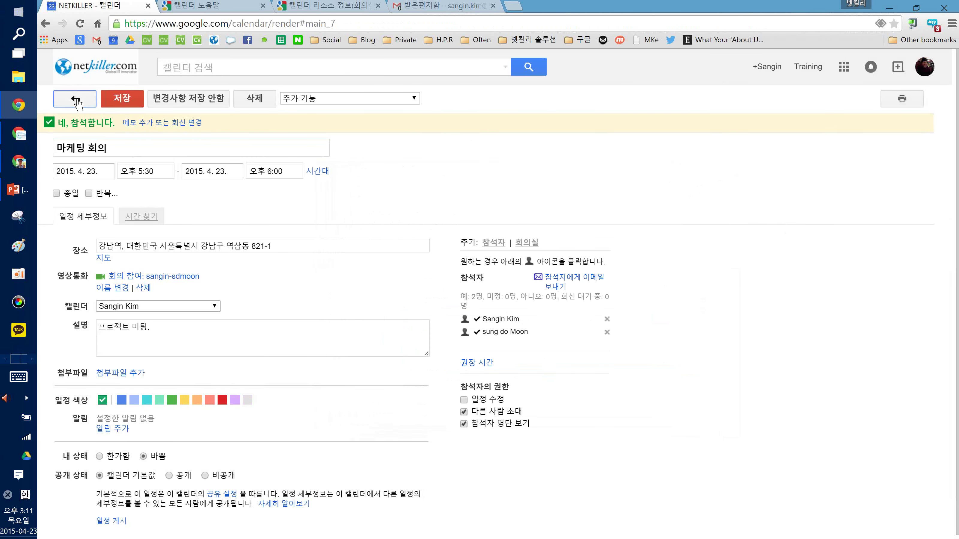
pyautogui.click(4, 190)
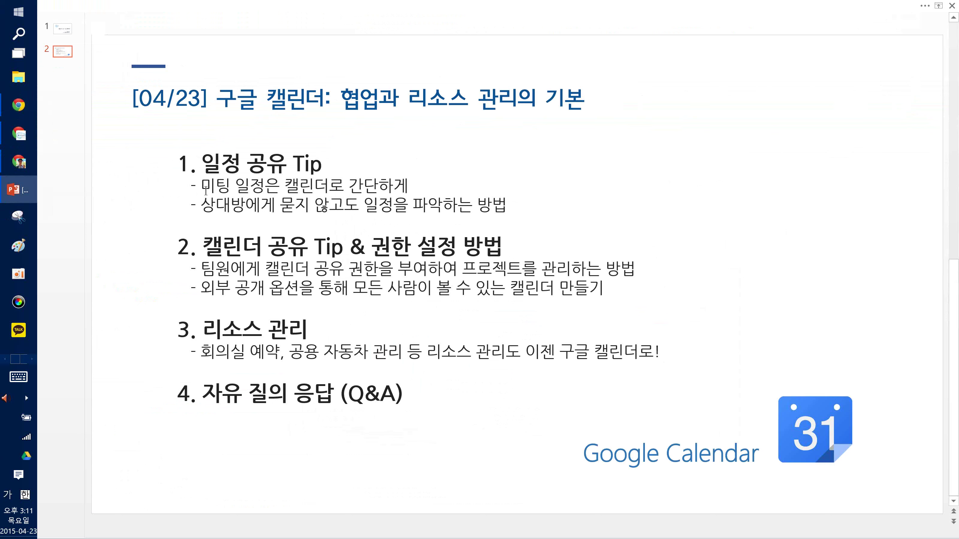
# Highlight 미팅 일정은 and the calendar sharing heading on the agenda slide, then return to Google Calendar
pyautogui.moveTo(206, 191); pyautogui.dragTo(279, 190)
pyautogui.click(279, 192)
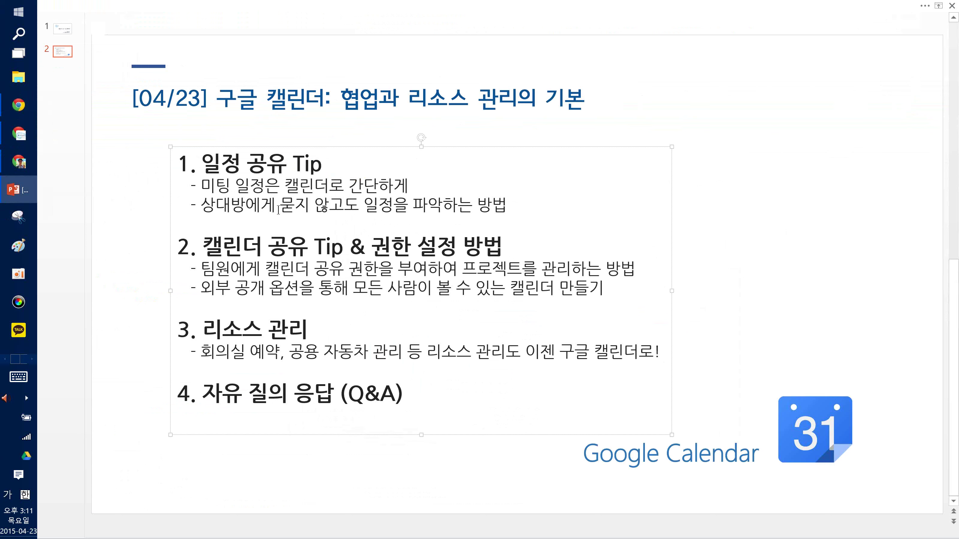
pyautogui.click(456, 209)
pyautogui.moveTo(191, 245); pyautogui.dragTo(300, 259)
pyautogui.click(300, 254)
pyautogui.hotkey('alt', 'Tab')
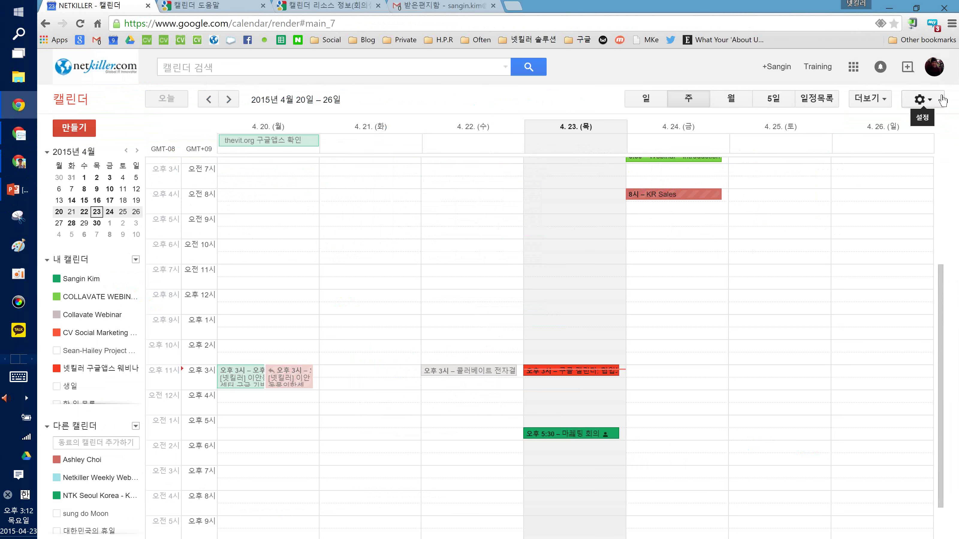
pyautogui.click(939, 101)
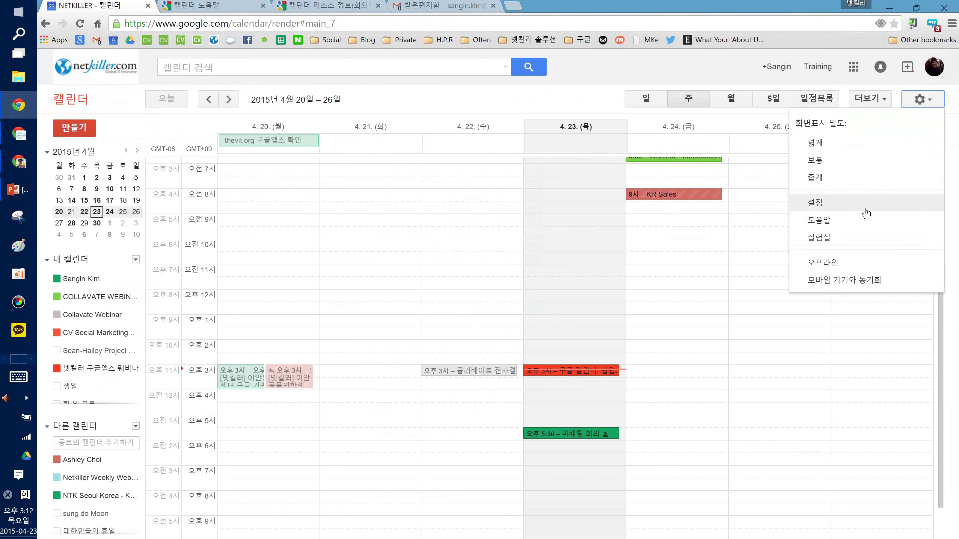
pyautogui.click(865, 209)
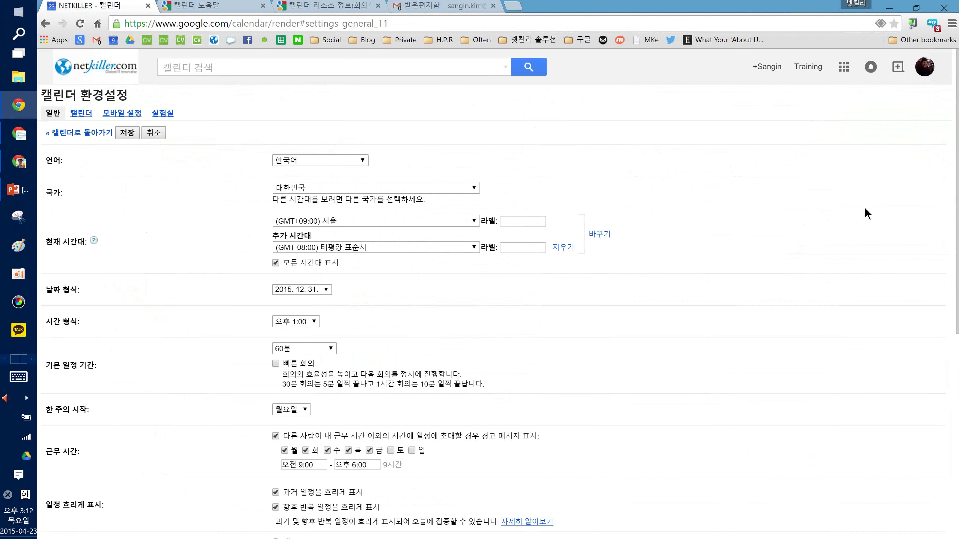
pyautogui.click(64, 141)
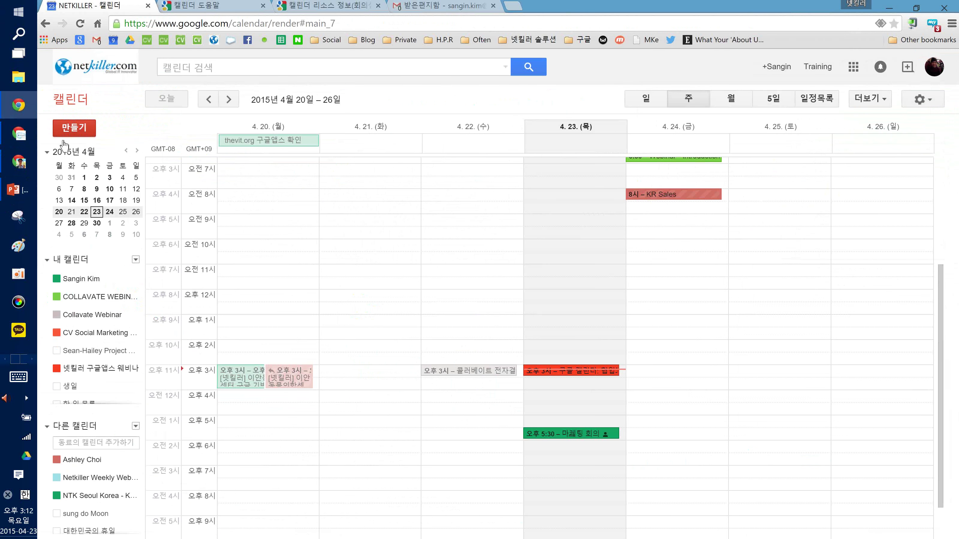
pyautogui.click(126, 279)
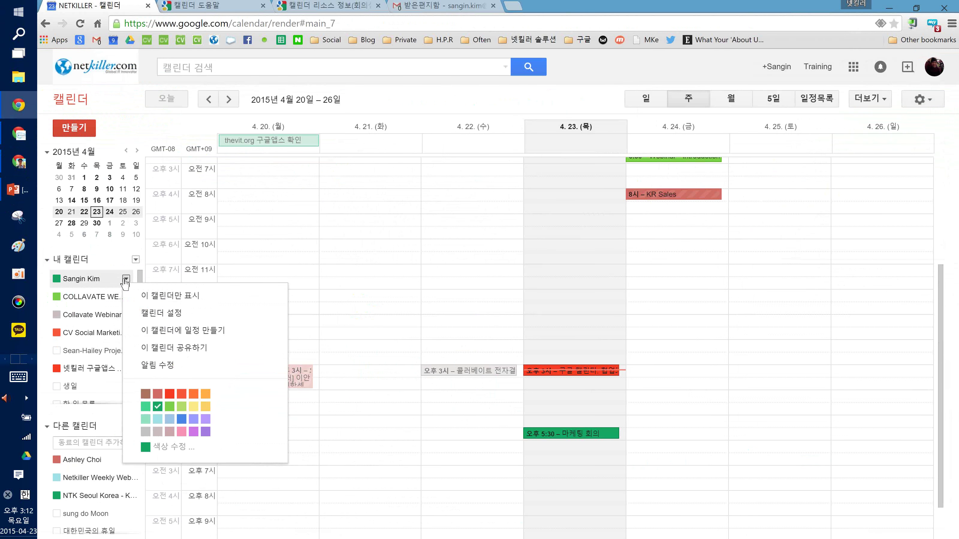
pyautogui.click(125, 280)
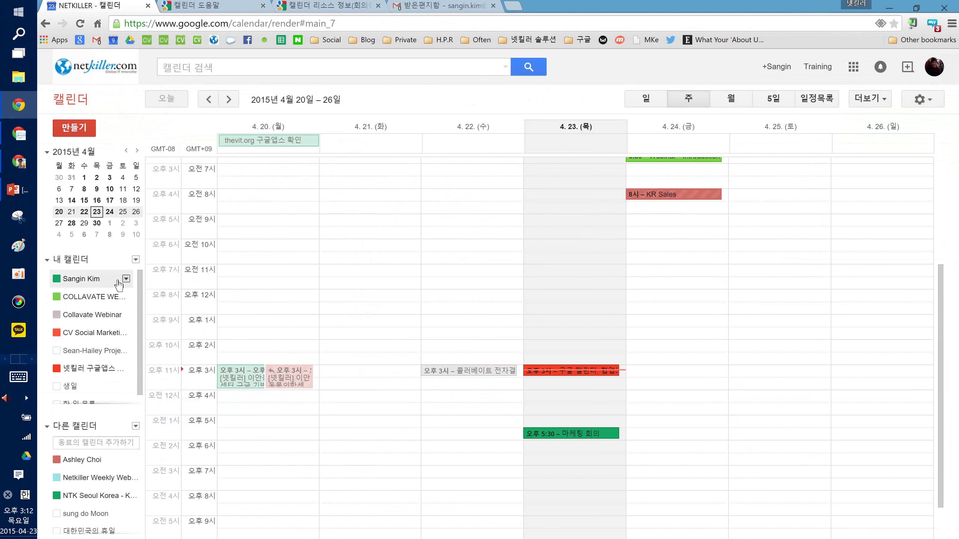
pyautogui.click(126, 280)
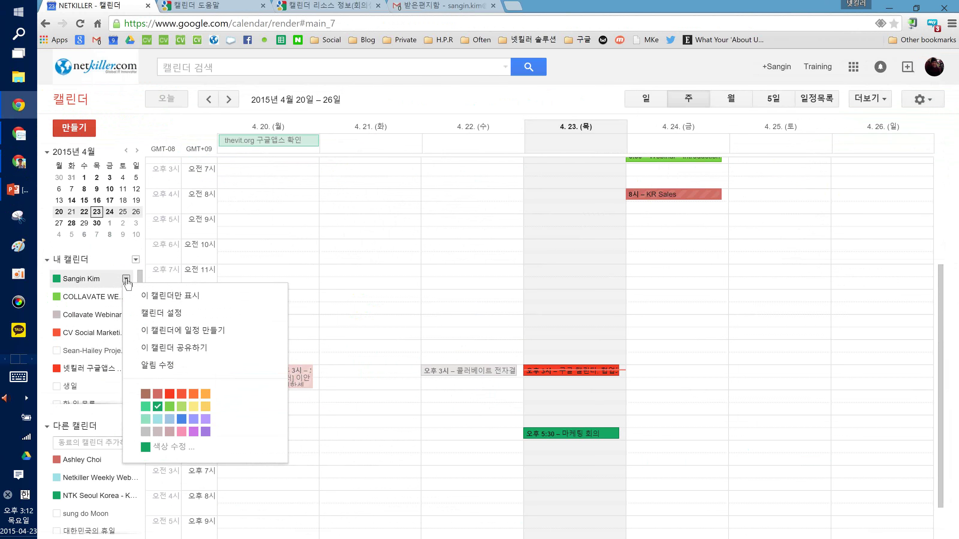
pyautogui.click(148, 320)
pyautogui.click(44, 133)
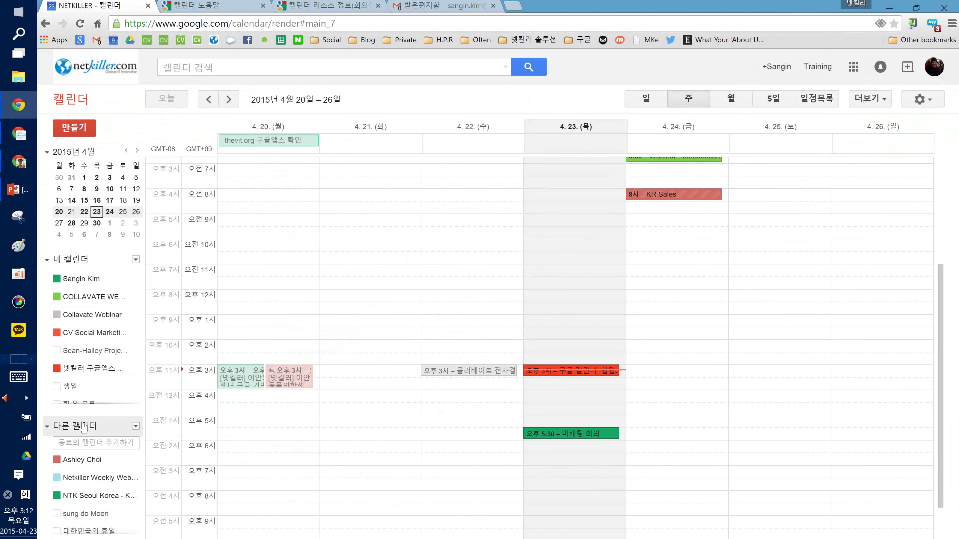
pyautogui.scroll(-1, 77, 476)
pyautogui.scroll(1, 87, 492)
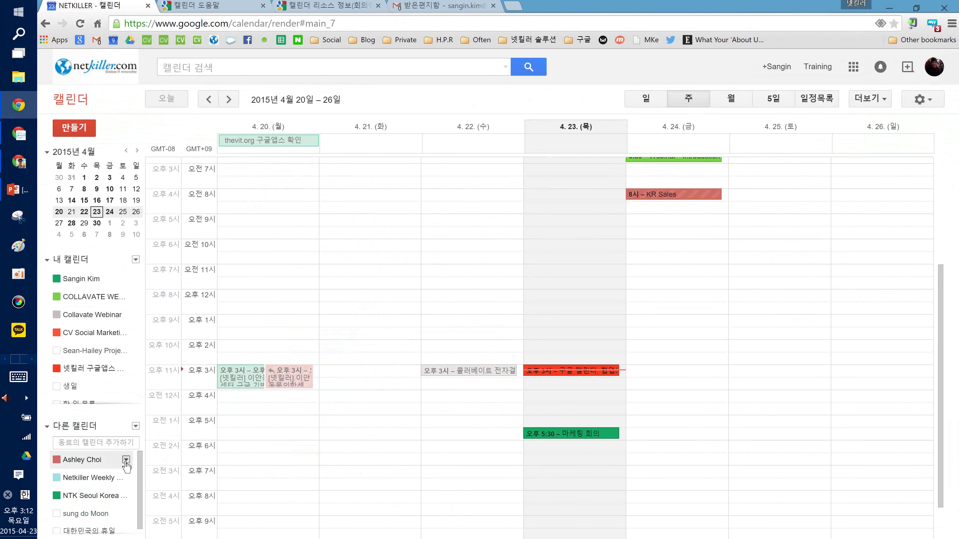
pyautogui.click(126, 460)
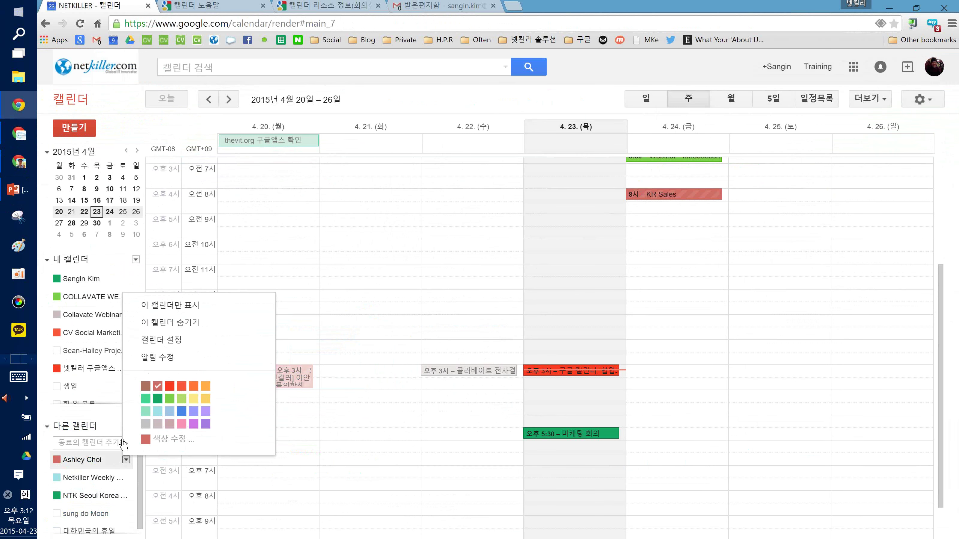
pyautogui.click(161, 341)
pyautogui.click(80, 137)
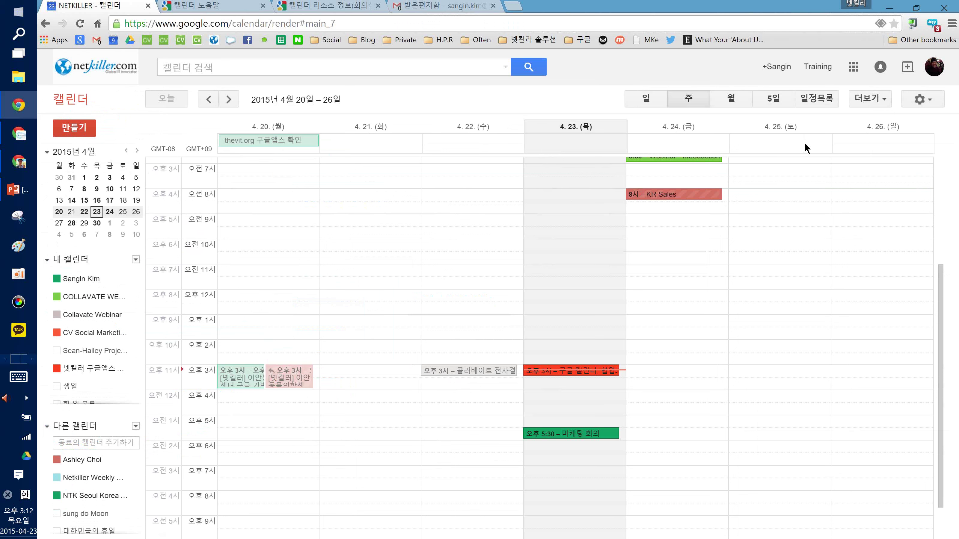
pyautogui.click(929, 102)
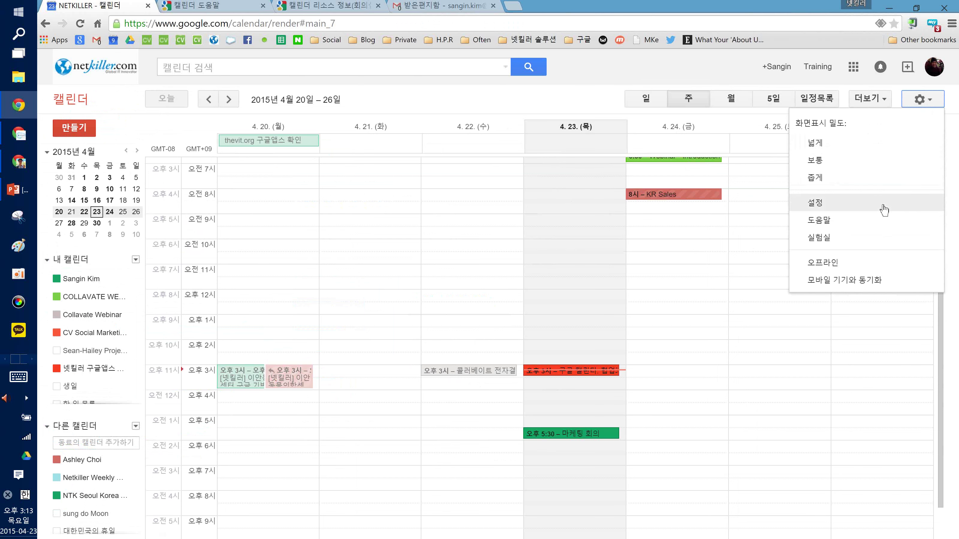
pyautogui.click(884, 210)
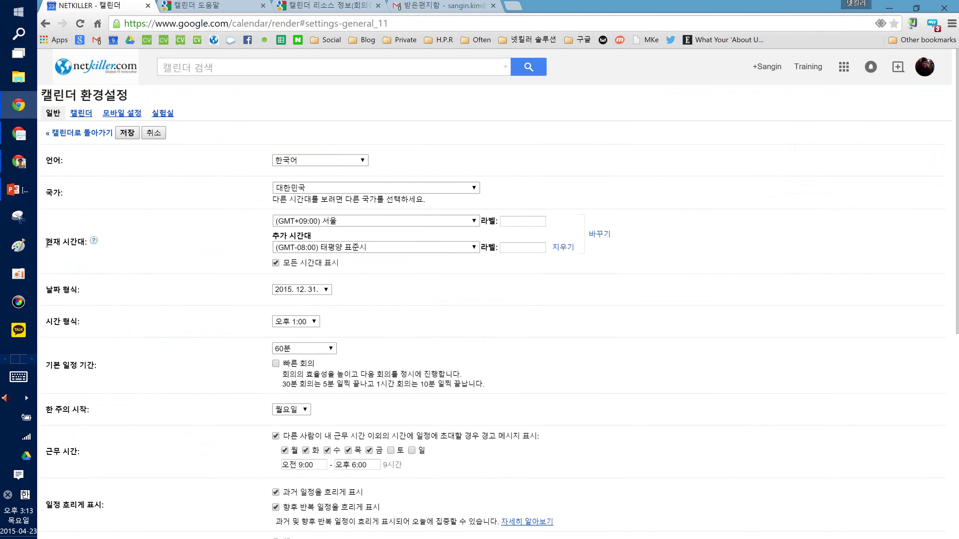
pyautogui.moveTo(47, 243); pyautogui.dragTo(138, 242)
pyautogui.click(138, 243)
pyautogui.scroll(-4, 266, 384)
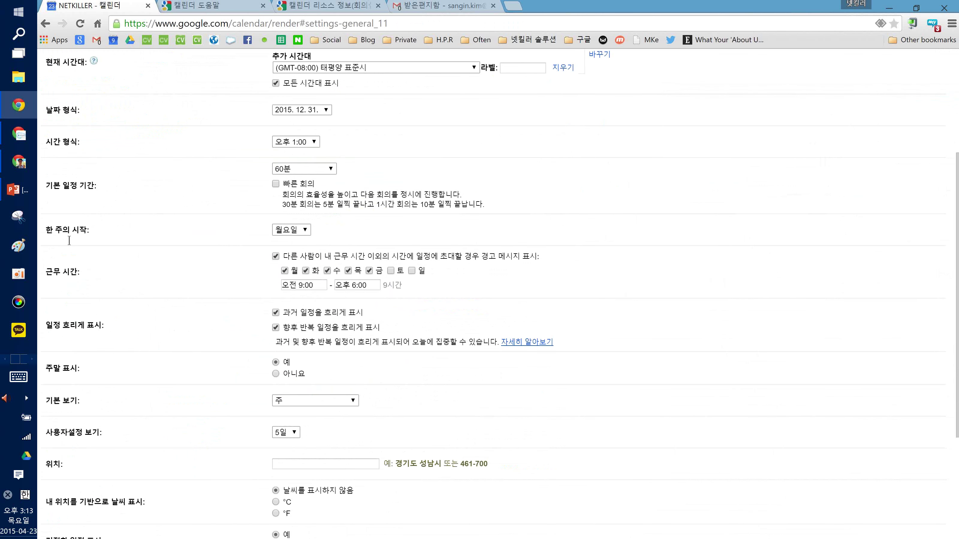
pyautogui.tripleClick(74, 238)
pyautogui.click(74, 238)
pyautogui.scroll(-4, 75, 237)
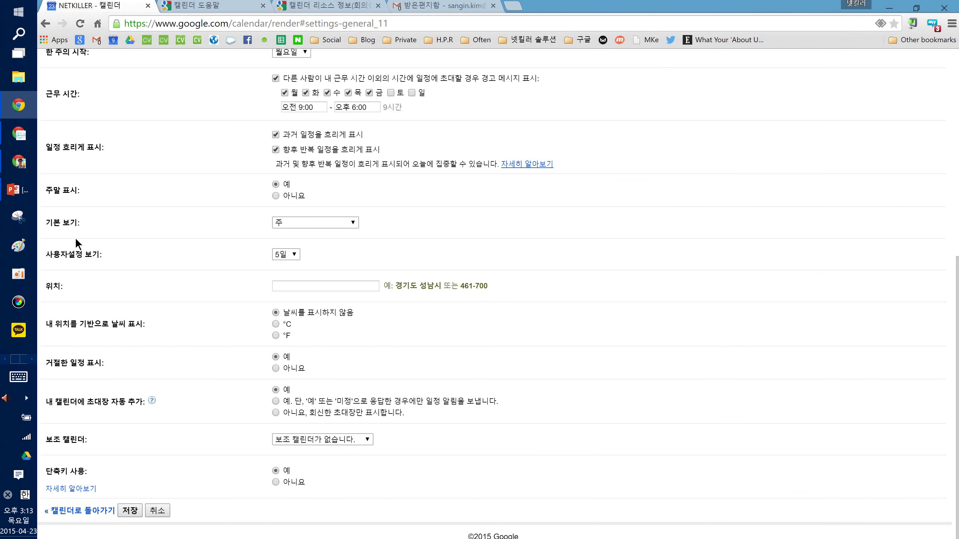
pyautogui.scroll(8, 76, 239)
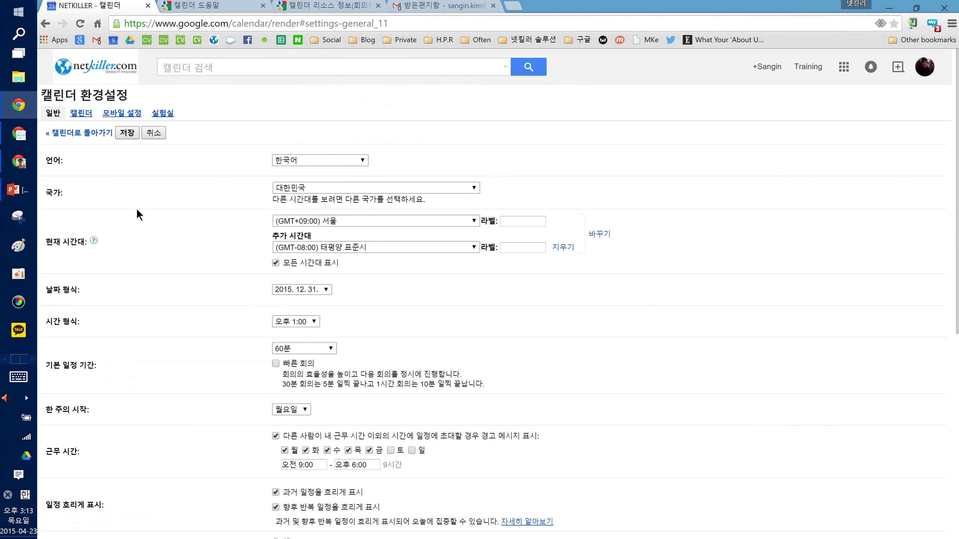
pyautogui.click(291, 223)
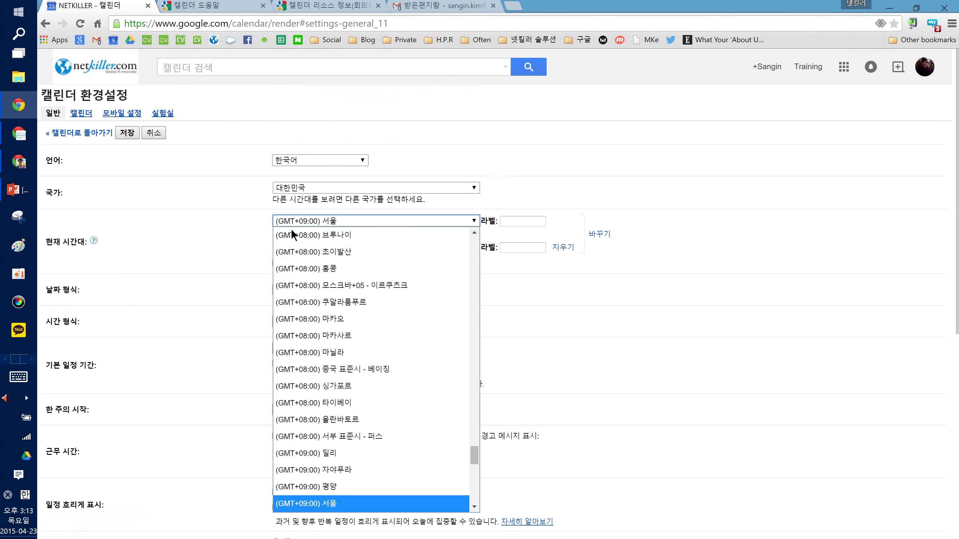
pyautogui.click(248, 238)
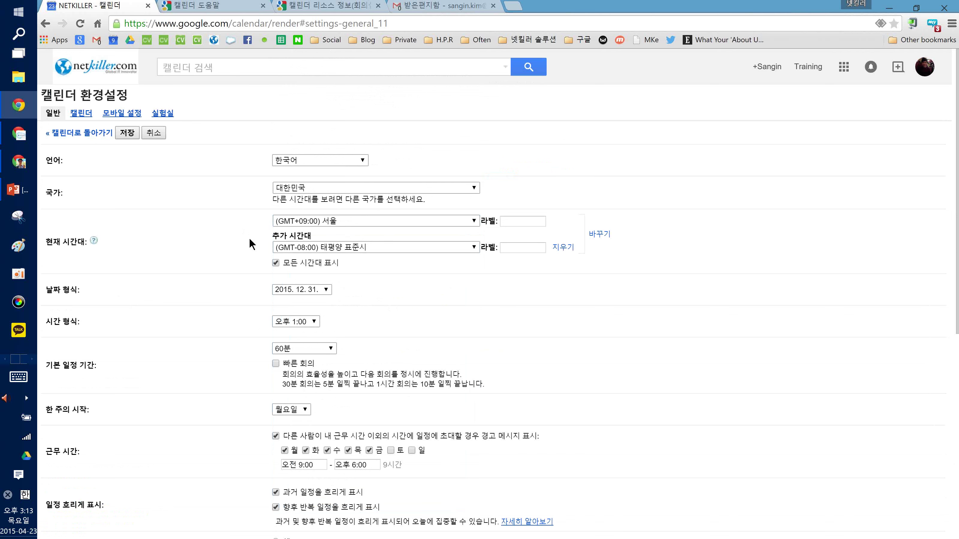
pyautogui.click(79, 130)
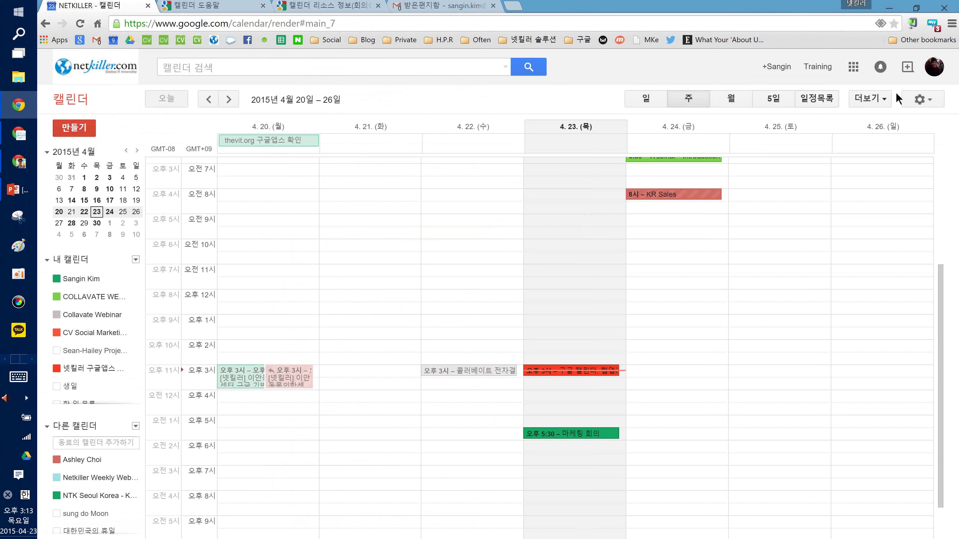
pyautogui.click(915, 99)
# Open Settings' calendar list and highlight the My calendars description and other calendars heading
pyautogui.click(816, 203)
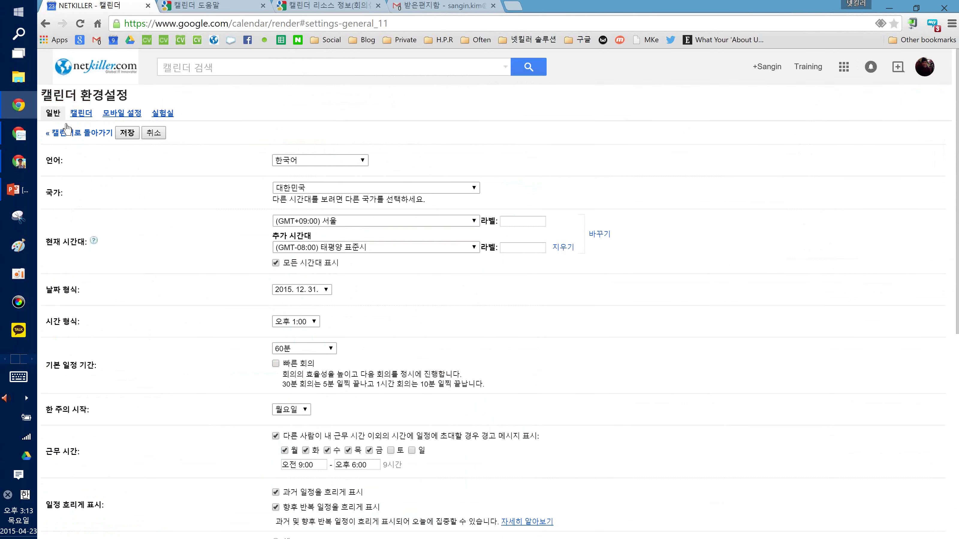
pyautogui.click(81, 114)
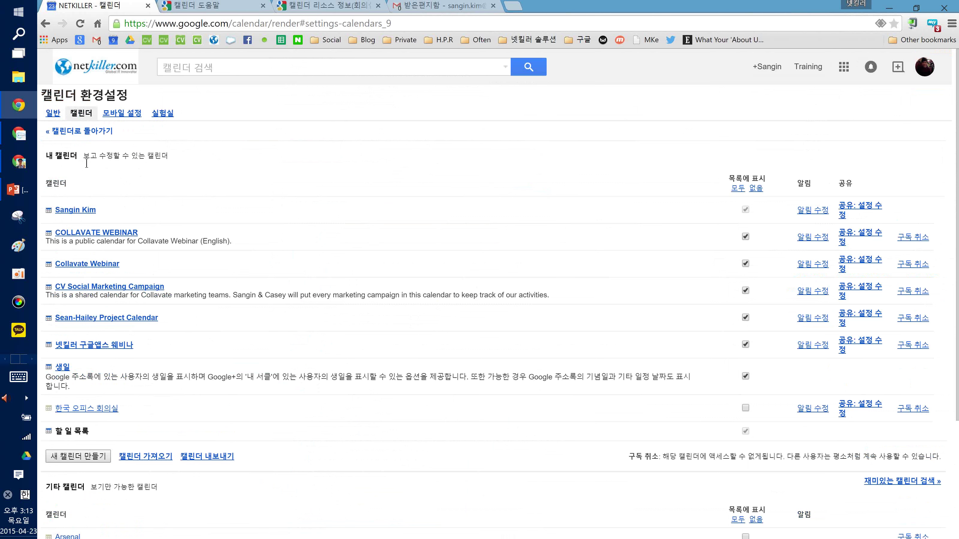
pyautogui.moveTo(85, 155); pyautogui.dragTo(122, 156)
pyautogui.click(172, 152)
pyautogui.scroll(-3, 166, 177)
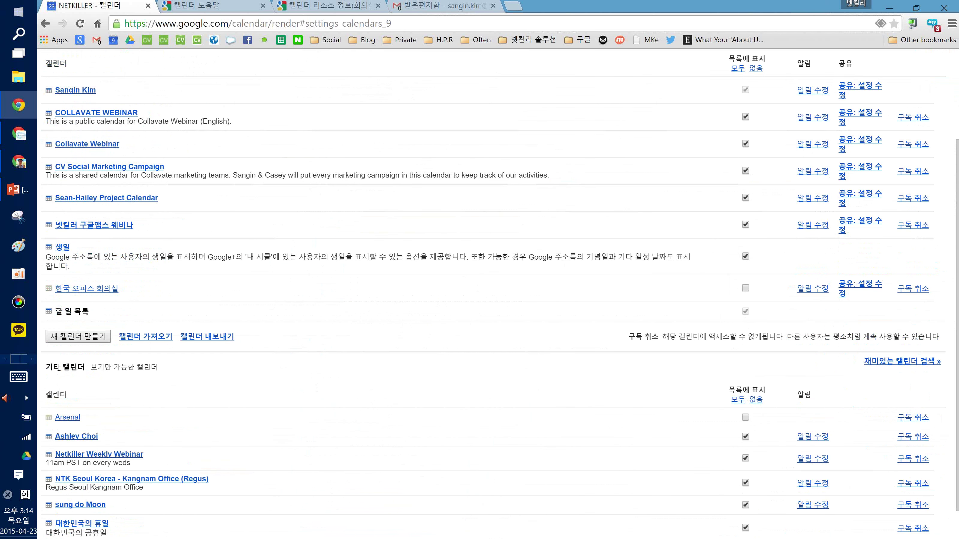
pyautogui.tripleClick(60, 367)
pyautogui.click(125, 367)
pyautogui.moveTo(46, 366); pyautogui.dragTo(103, 363)
pyautogui.click(103, 363)
# Scroll back through the list, highlighting the My calendars heading and description again
pyautogui.scroll(3, 94, 372)
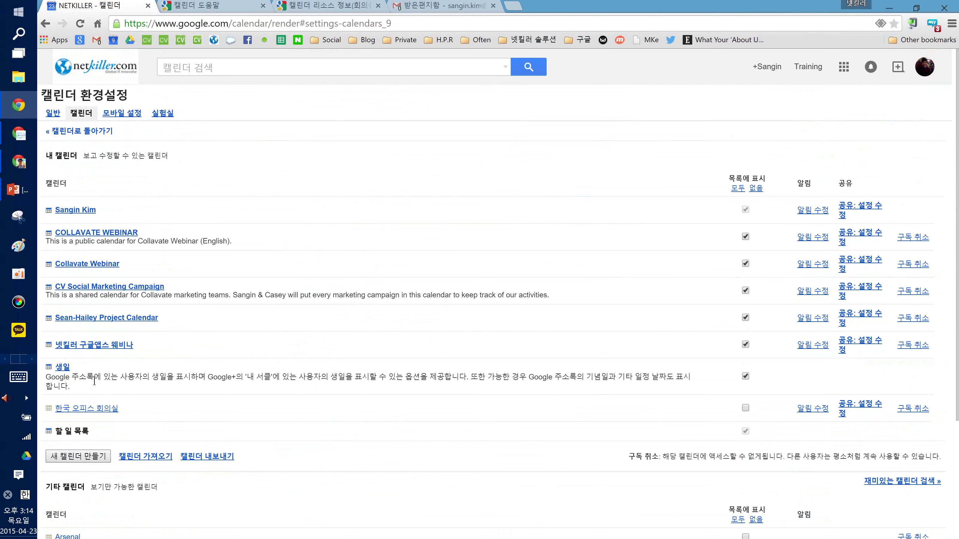
pyautogui.tripleClick(55, 159)
pyautogui.click(56, 159)
pyautogui.scroll(-3, 84, 359)
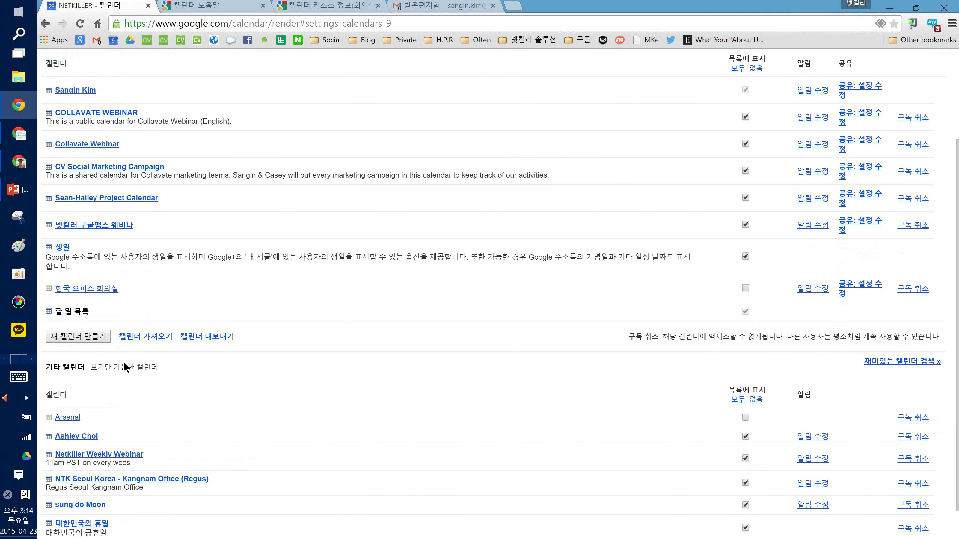
pyautogui.scroll(3, 127, 361)
pyautogui.moveTo(100, 156); pyautogui.dragTo(146, 156)
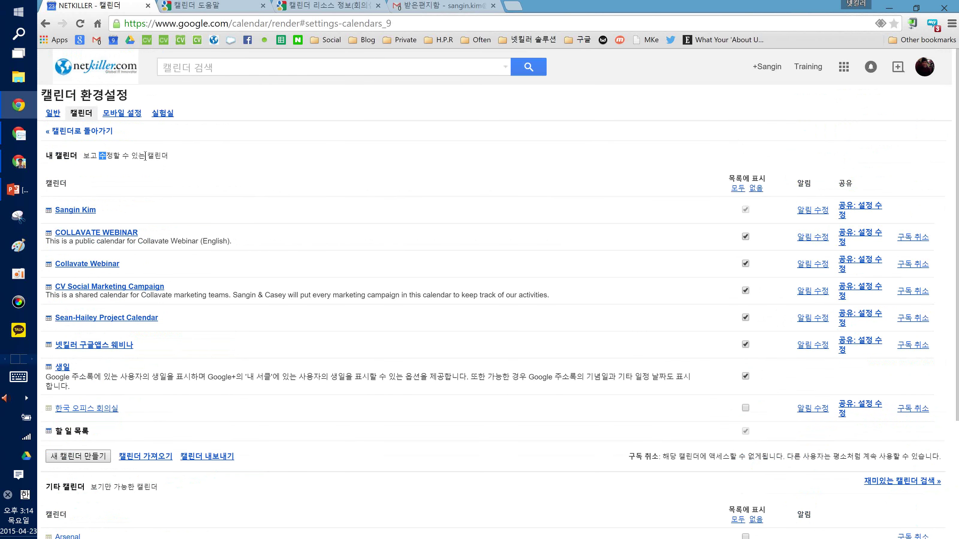
pyautogui.click(155, 155)
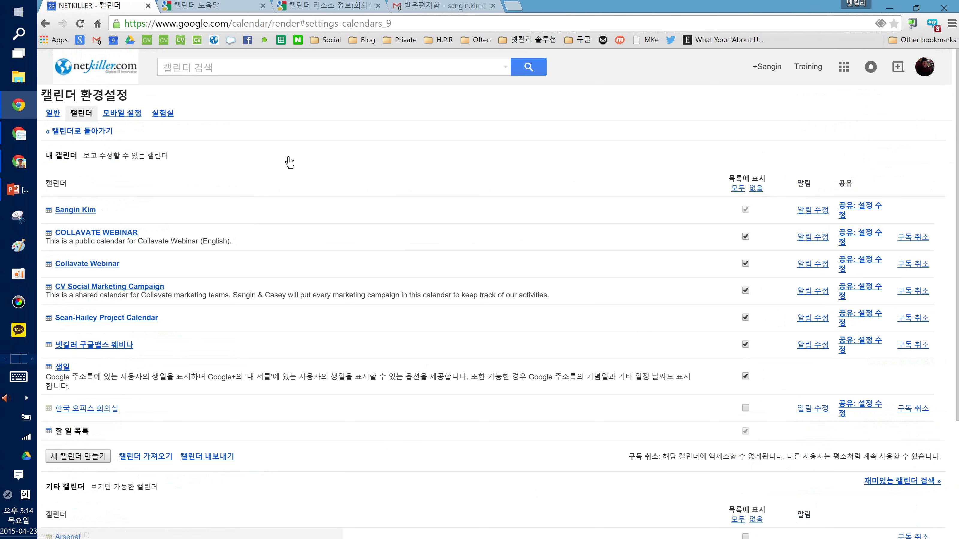
pyautogui.scroll(-3, 289, 162)
pyautogui.scroll(-1, 290, 161)
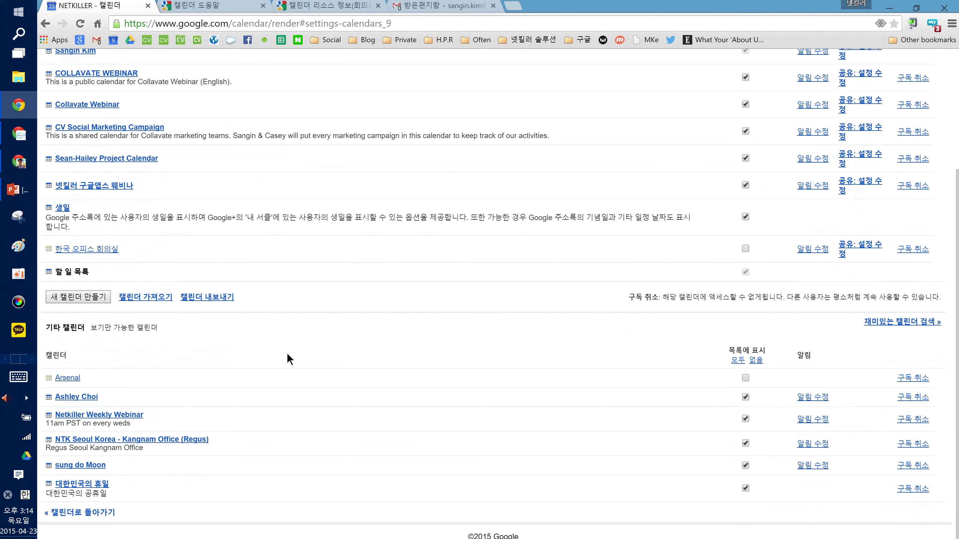
pyautogui.scroll(5, 289, 359)
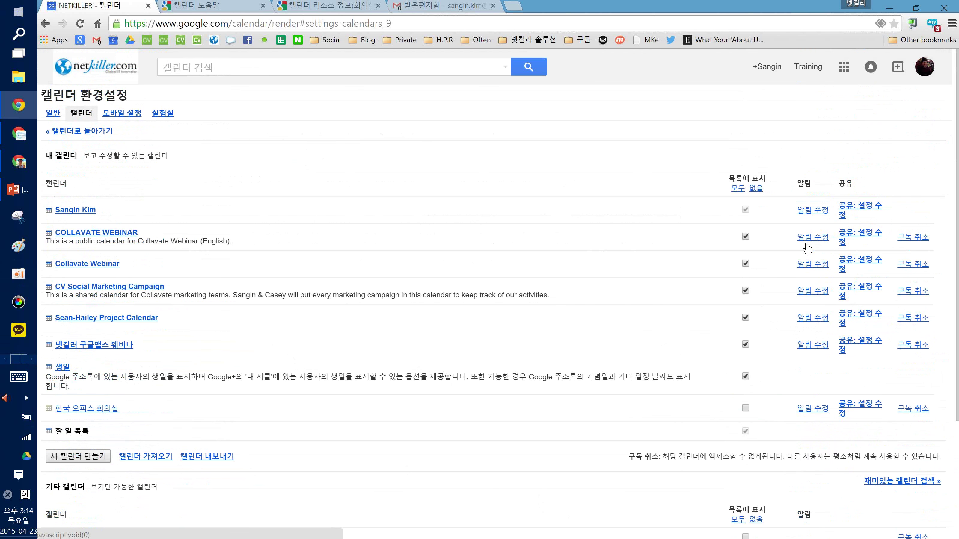
# Open COLLAVATE WEBINAR's sharing settings and review the owner's 일정 변경 및 공유 관리 permission
pyautogui.click(844, 236)
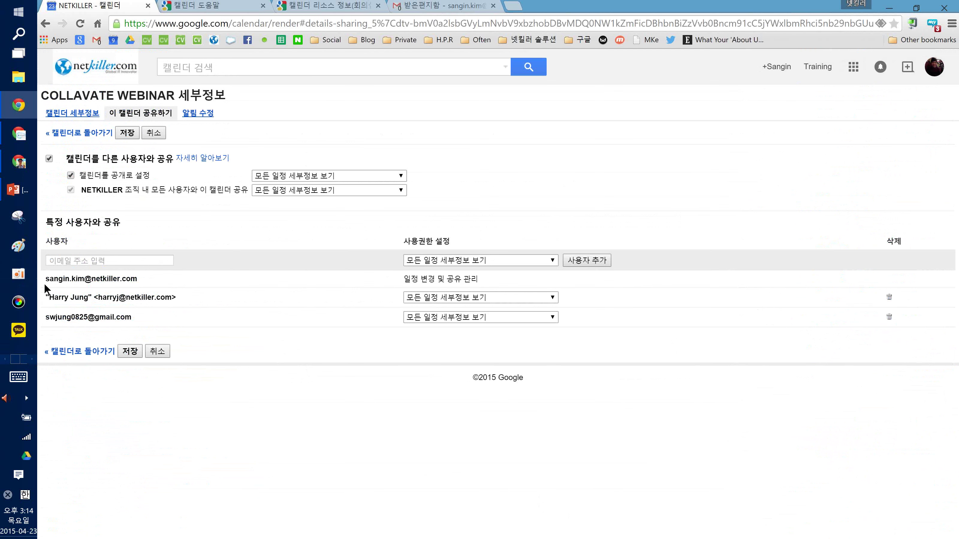
pyautogui.moveTo(43, 282); pyautogui.dragTo(118, 281)
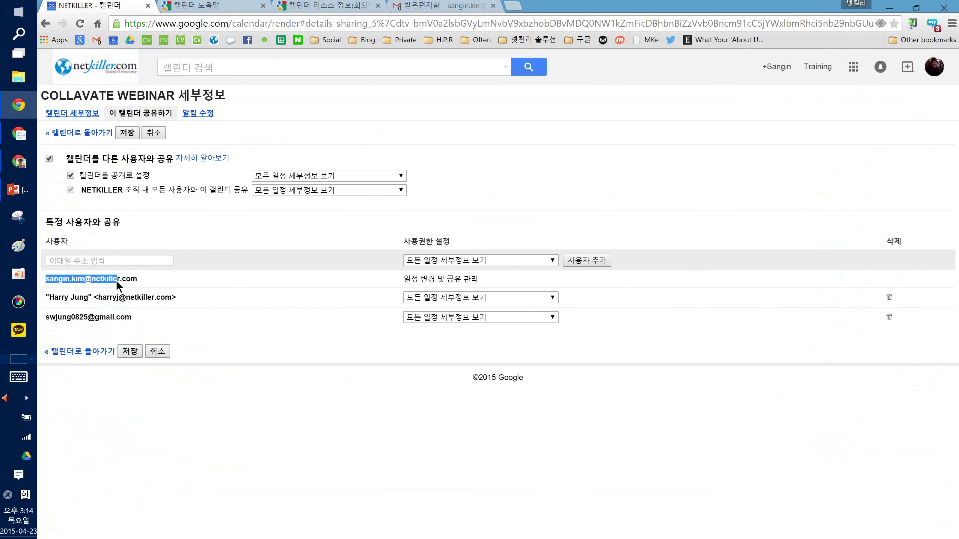
pyautogui.click(452, 278)
pyautogui.moveTo(403, 279)
pyautogui.mouseDown()
pyautogui.moveTo(482, 281)
pyautogui.moveTo(402, 279)
pyautogui.mouseUp()
pyautogui.click(528, 280)
pyautogui.click(416, 280)
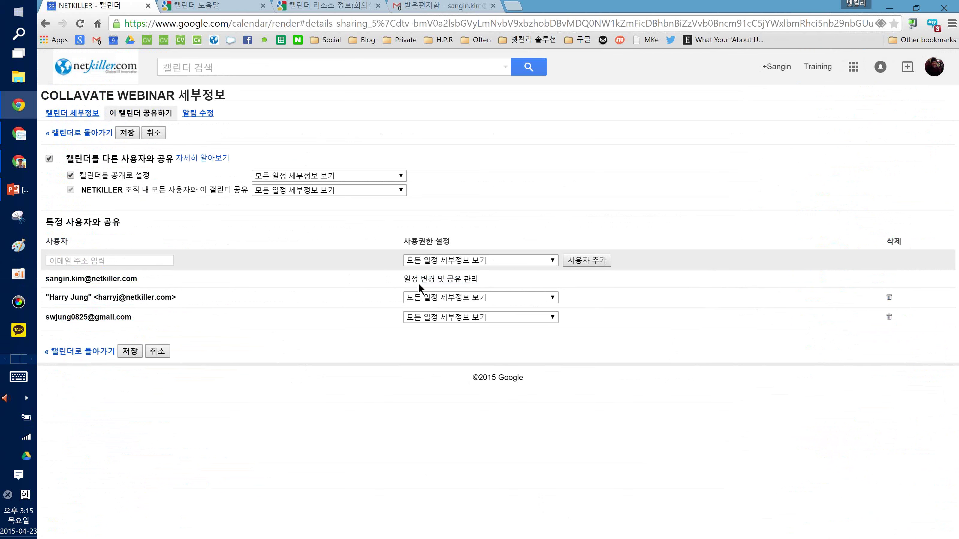
# Add another colleague by e-mail with 모든 일정 세부정보 보기 access, then go to Calendar Help
pyautogui.click(87, 263)
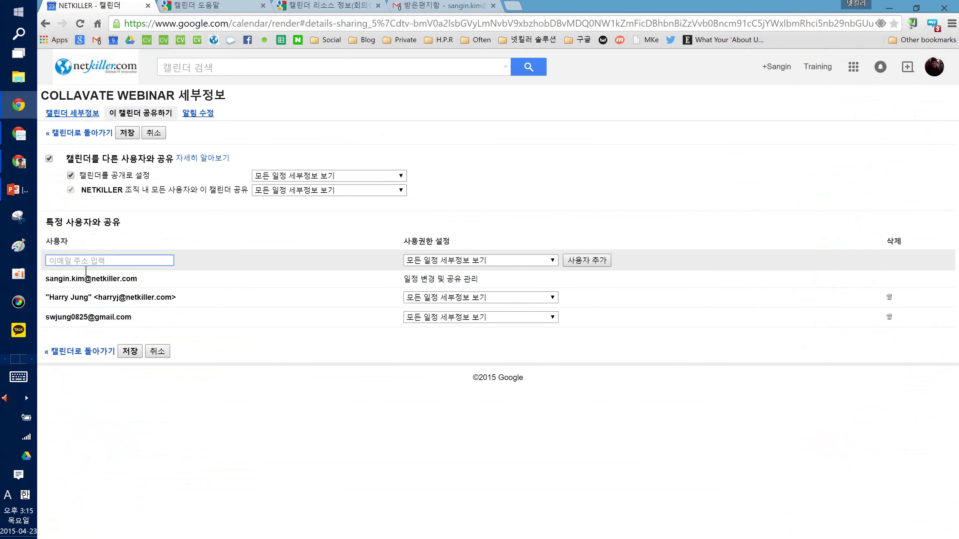
pyautogui.click(444, 261)
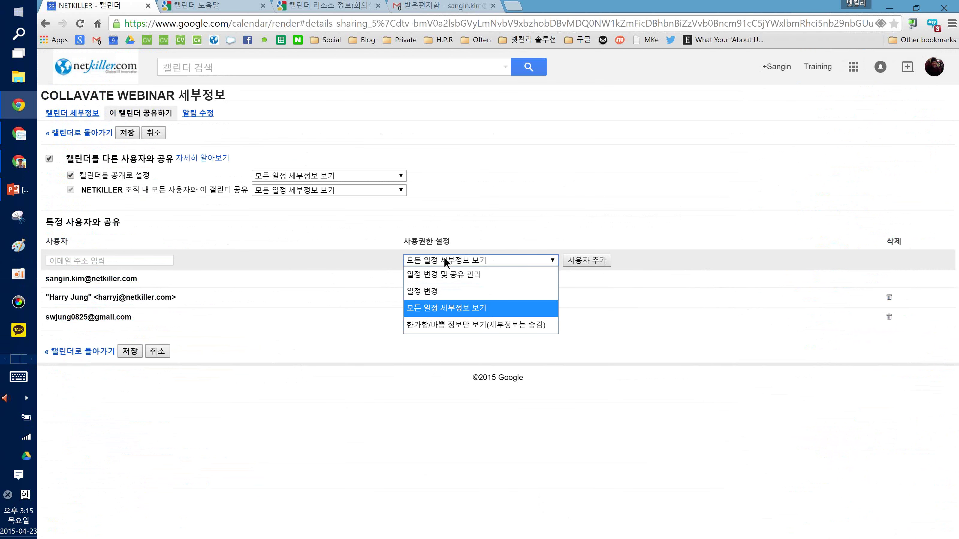
pyautogui.click(144, 265)
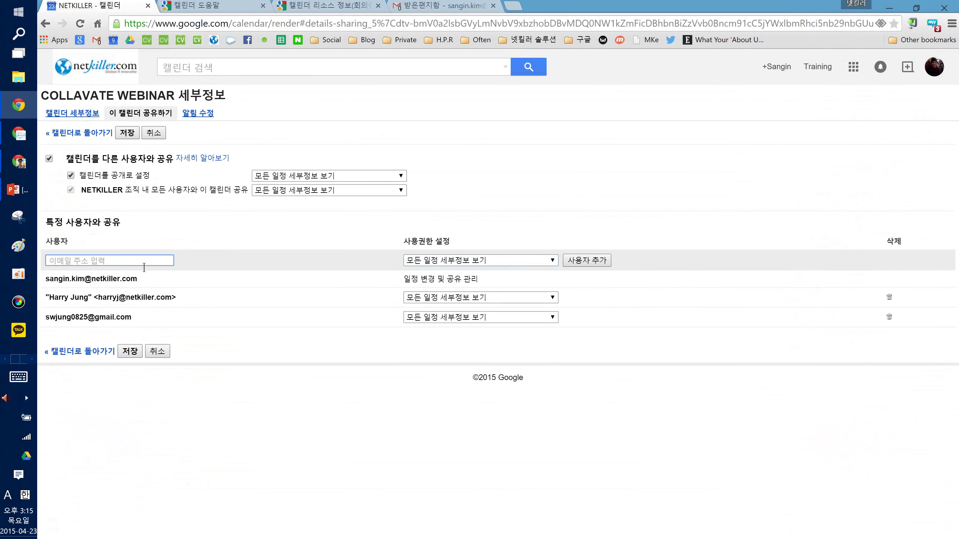
pyautogui.write('sdmp')
pyautogui.press('BackSpace')
pyautogui.write('oo')
pyautogui.click(148, 272)
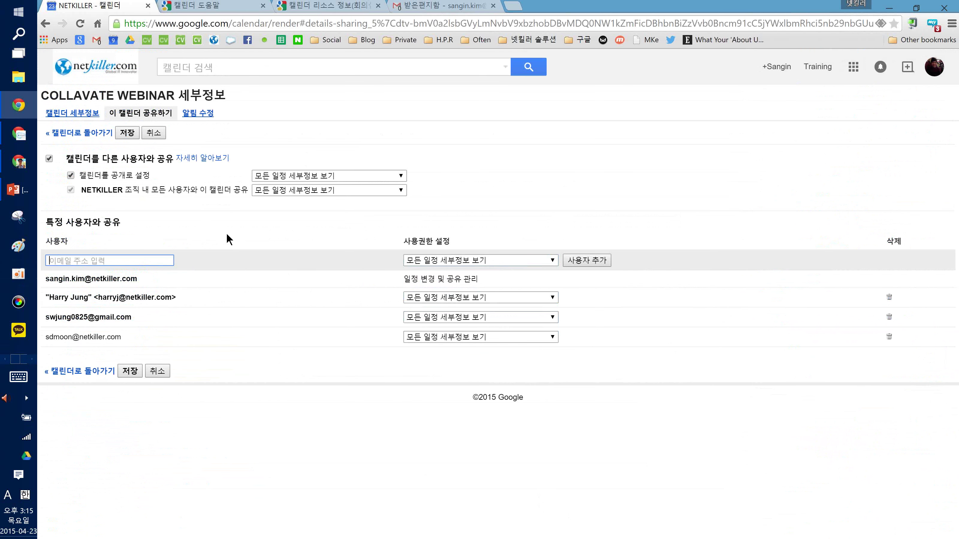
pyautogui.click(430, 341)
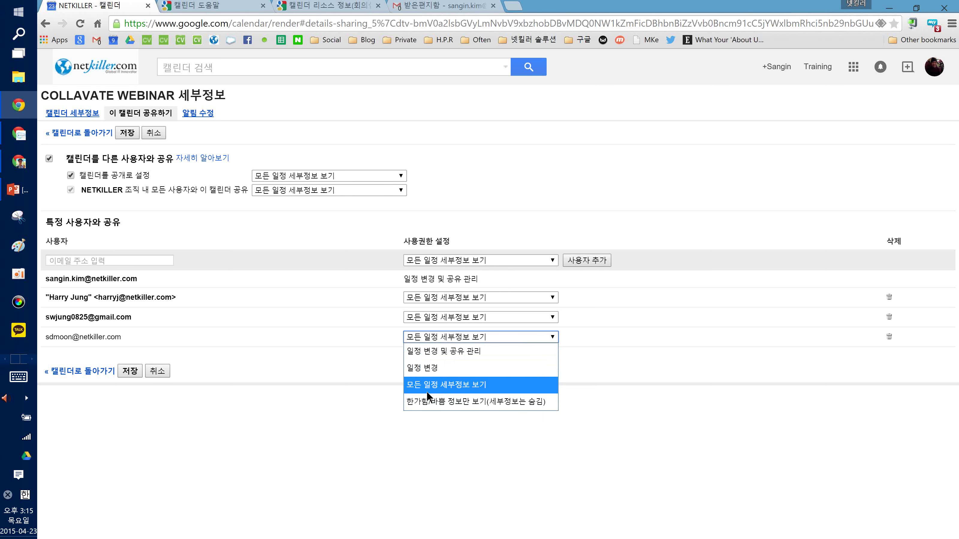
pyautogui.click(325, 402)
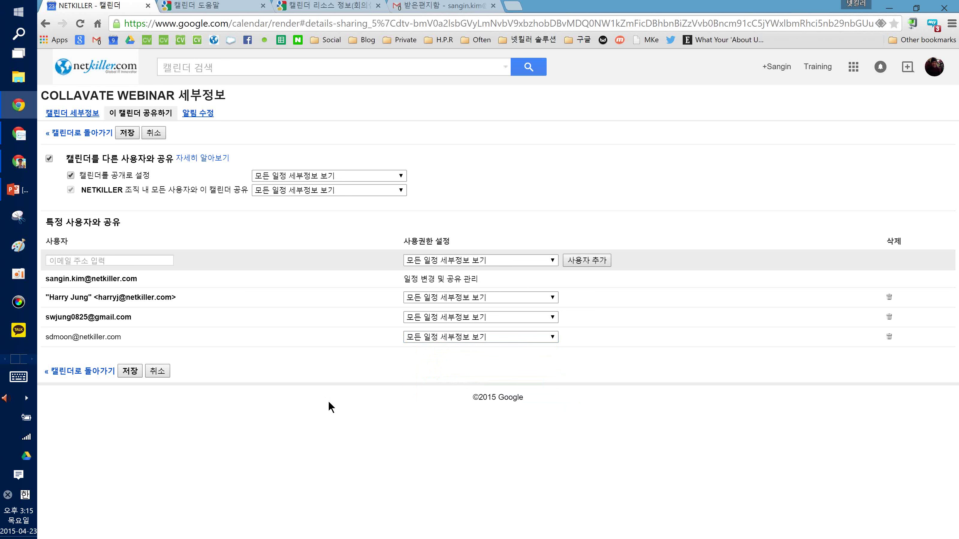
pyautogui.click(229, 6)
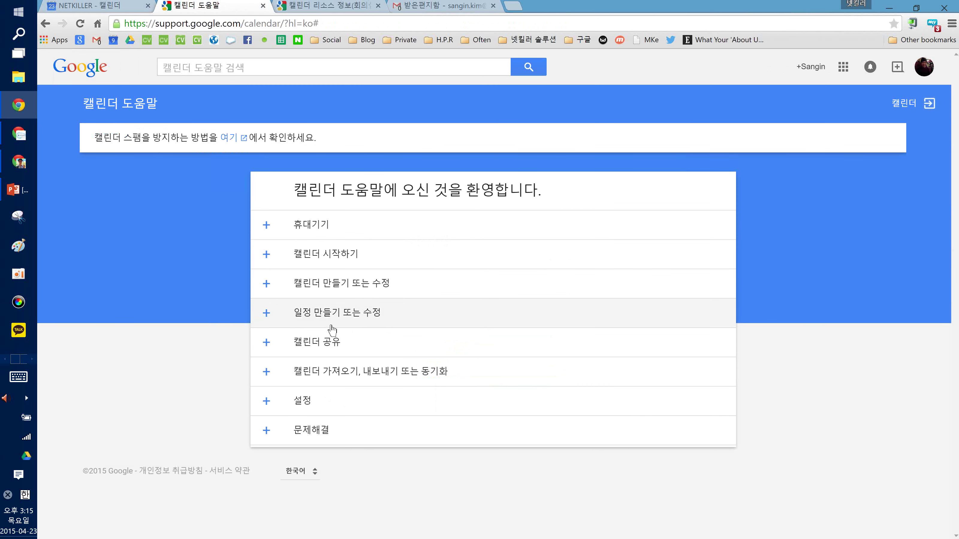
# Open the 다른 사용자와 내 캘린더 공유 help article and expand its 권한 설정 section
pyautogui.click(350, 341)
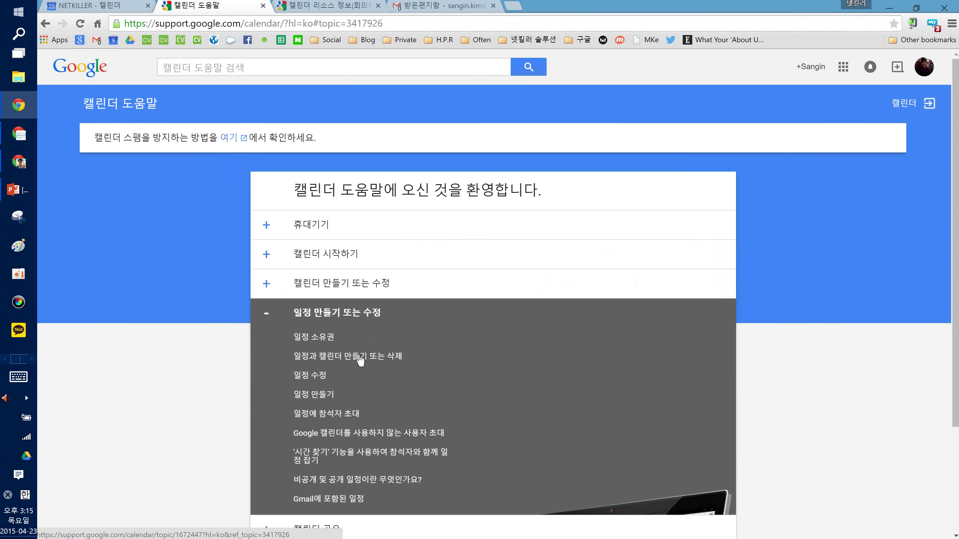
pyautogui.scroll(-3, 340, 358)
pyautogui.click(317, 395)
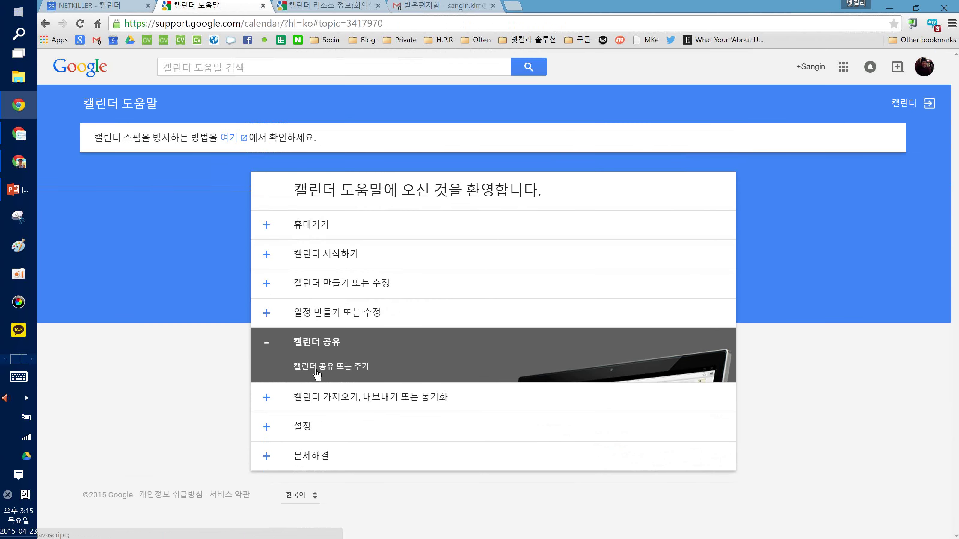
pyautogui.click(325, 362)
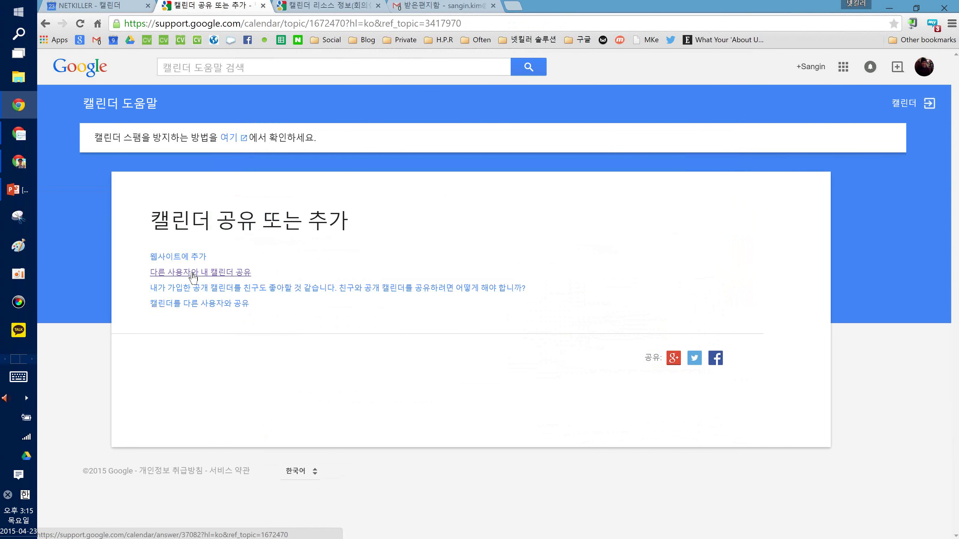
pyautogui.click(191, 273)
pyautogui.scroll(-3, 196, 280)
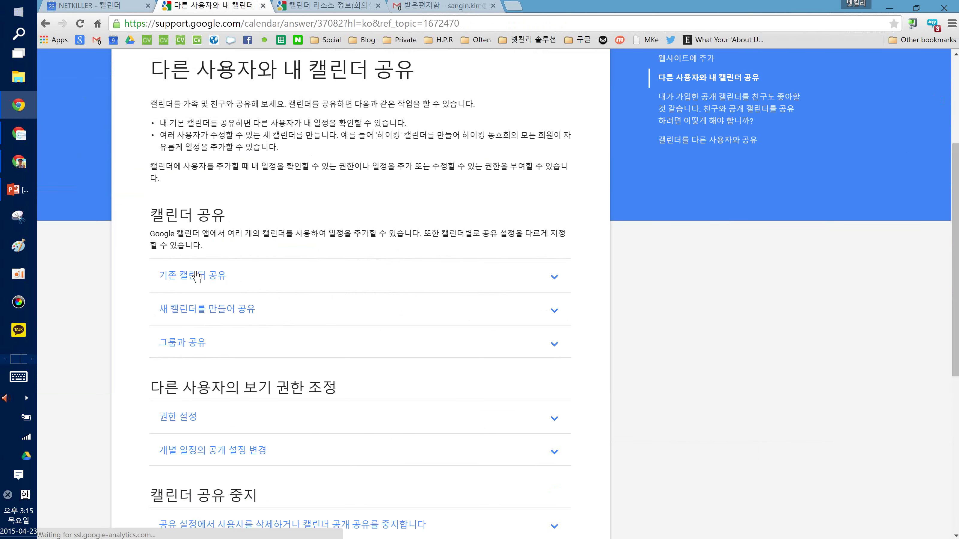
pyautogui.click(194, 365)
pyautogui.scroll(-5, 185, 310)
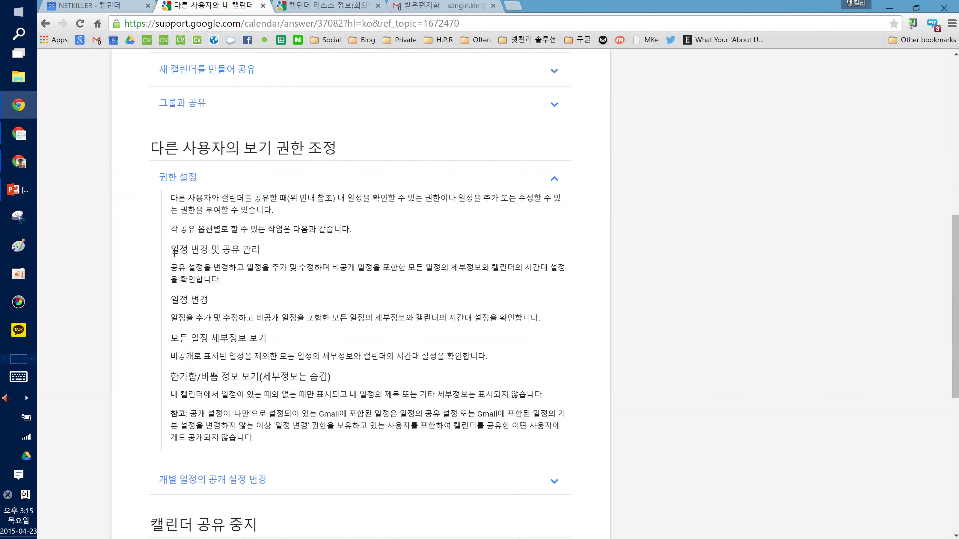
# Read the permission-level descriptions, such as 일정 변경 및 공유 관리
pyautogui.moveTo(174, 252); pyautogui.dragTo(243, 251)
pyautogui.click(175, 302)
pyautogui.moveTo(176, 302); pyautogui.dragTo(208, 302)
pyautogui.moveTo(171, 227); pyautogui.dragTo(193, 268)
pyautogui.click(240, 375)
pyautogui.click(435, 24)
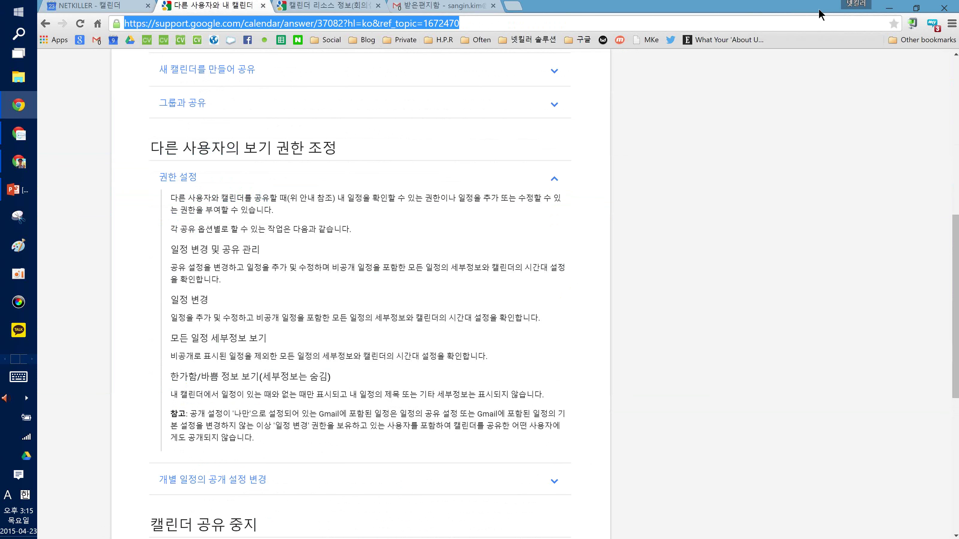
pyautogui.click(803, 187)
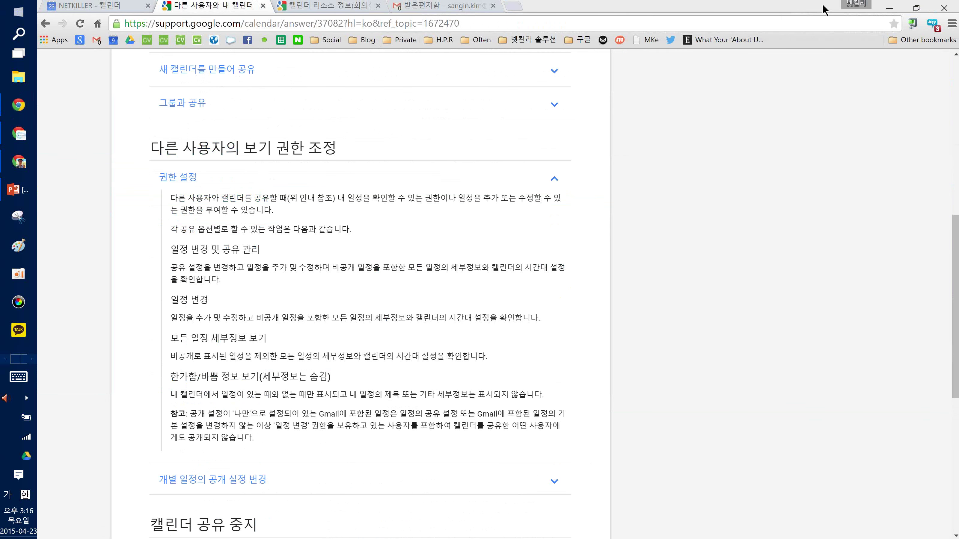
pyautogui.click(636, 206)
pyautogui.scroll(10, 636, 205)
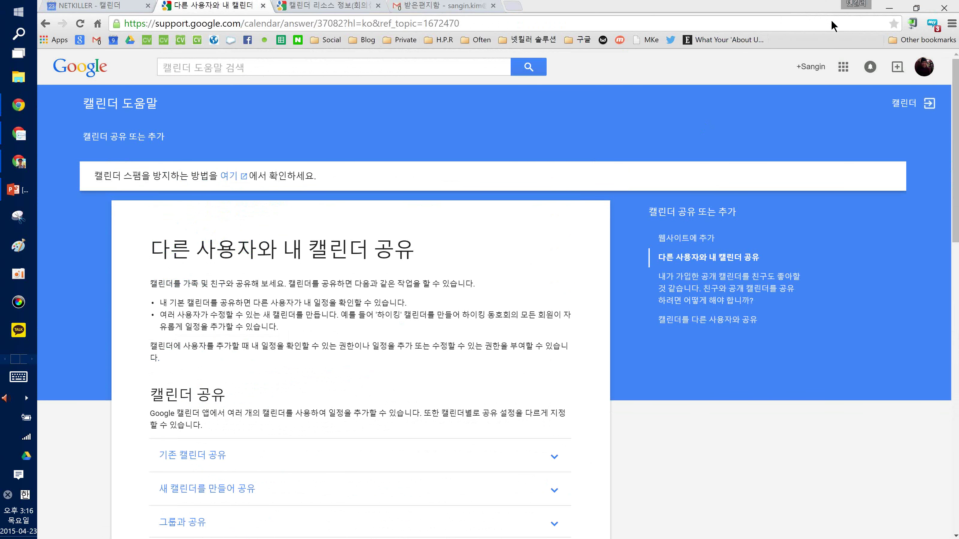
pyautogui.click(409, 288)
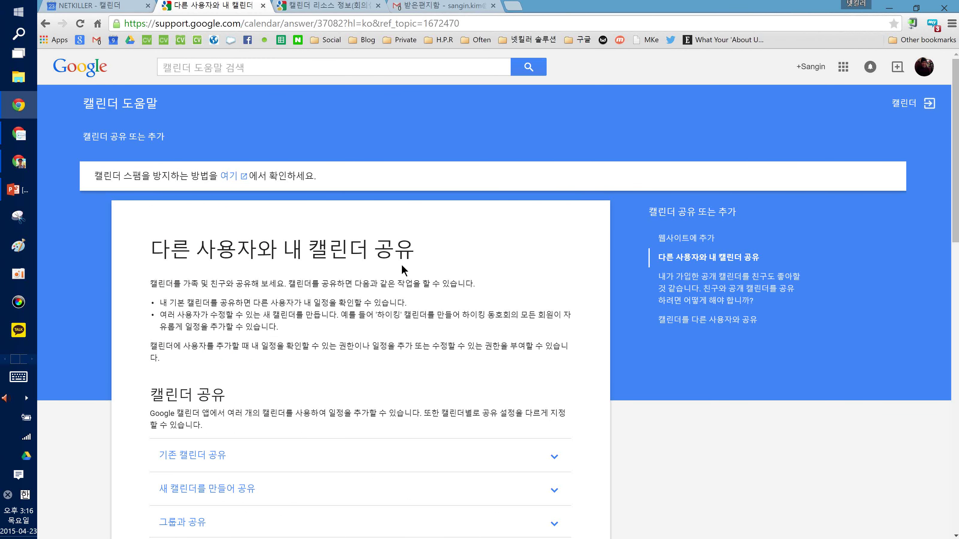
# Go back to the Calendar help home page, then return to the calendar's sharing settings
pyautogui.click(45, 23)
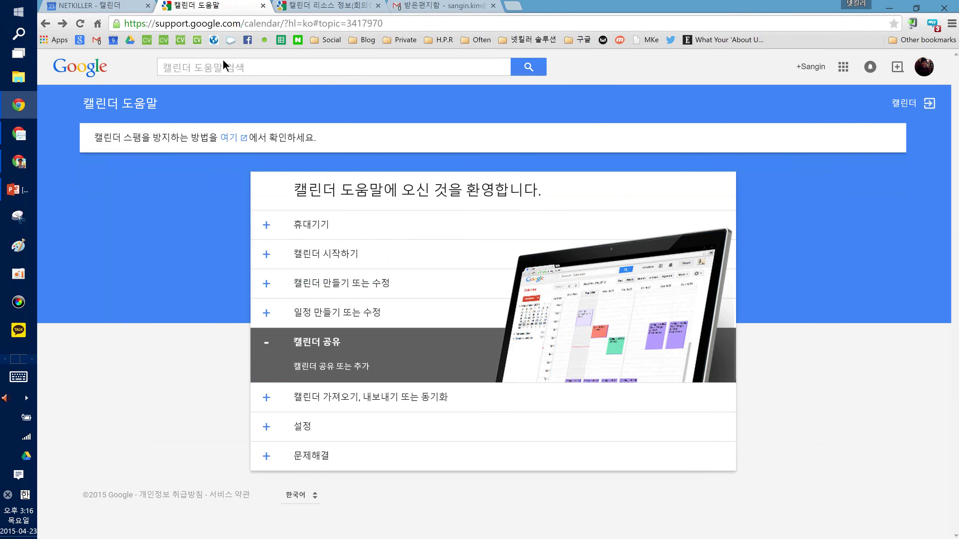
pyautogui.click(217, 25)
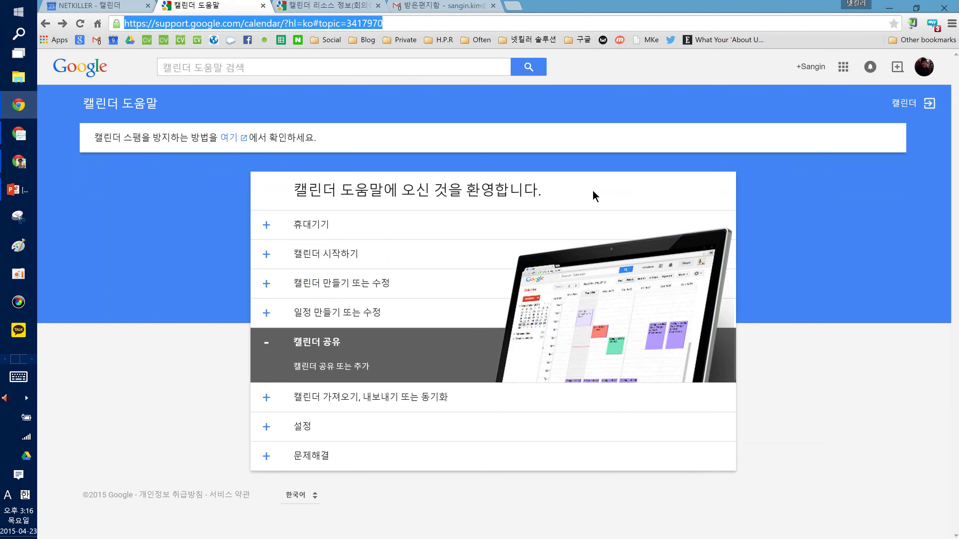
pyautogui.click(45, 24)
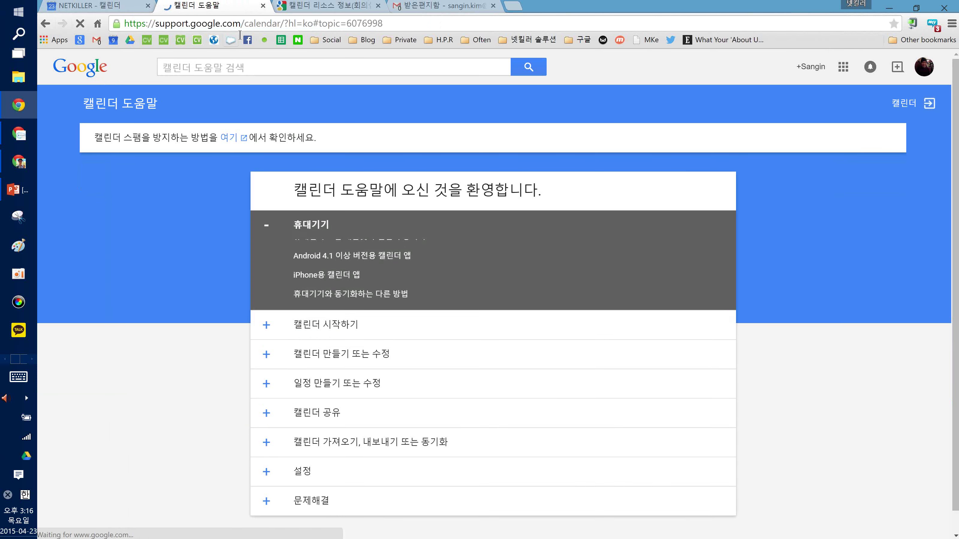
pyautogui.click(241, 25)
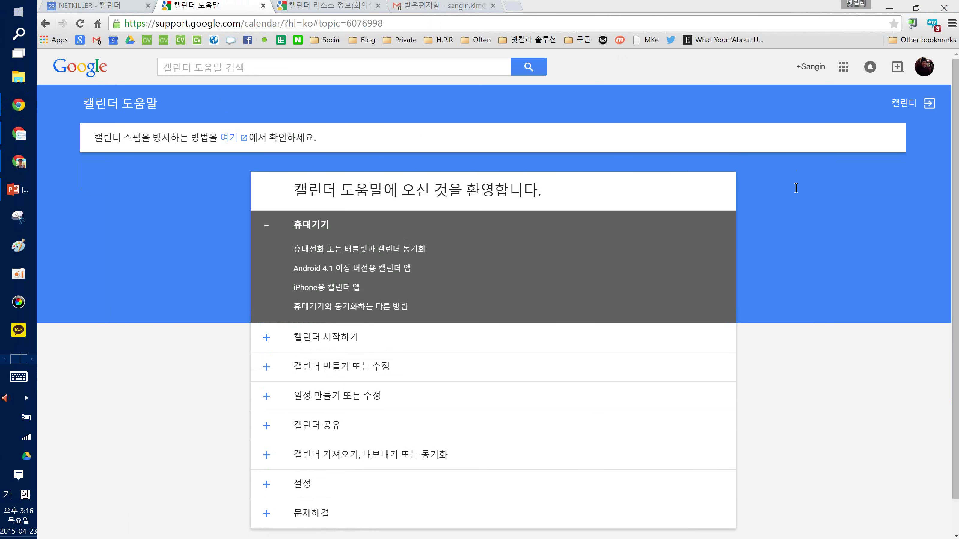
pyautogui.click(172, 163)
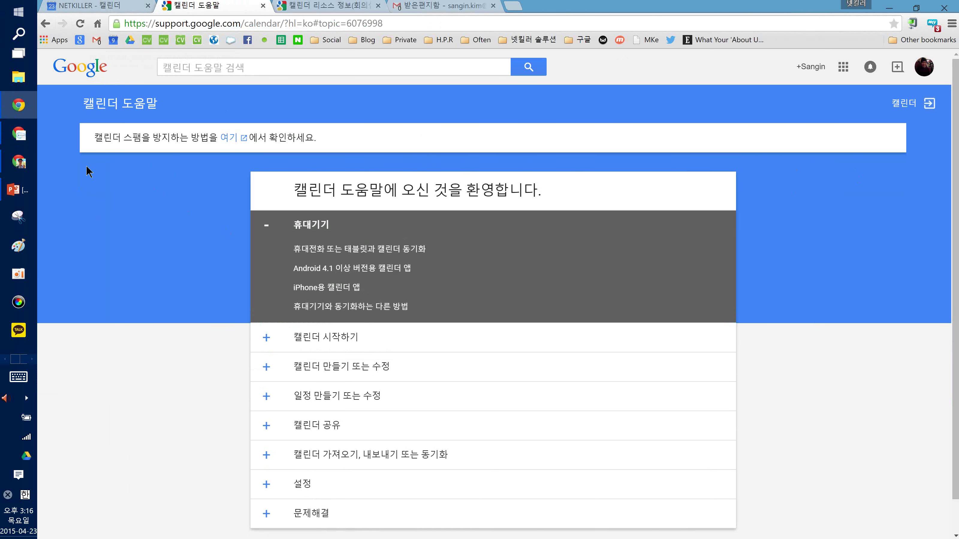
pyautogui.click(94, 6)
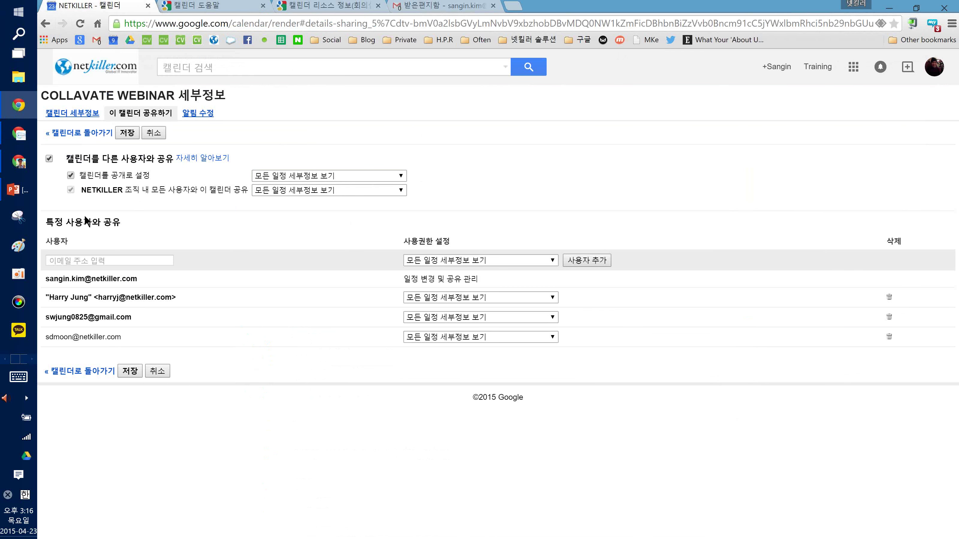
# Leave the sharing settings without saving and open COLLAVATE WEBINAR's notification settings
pyautogui.click(157, 370)
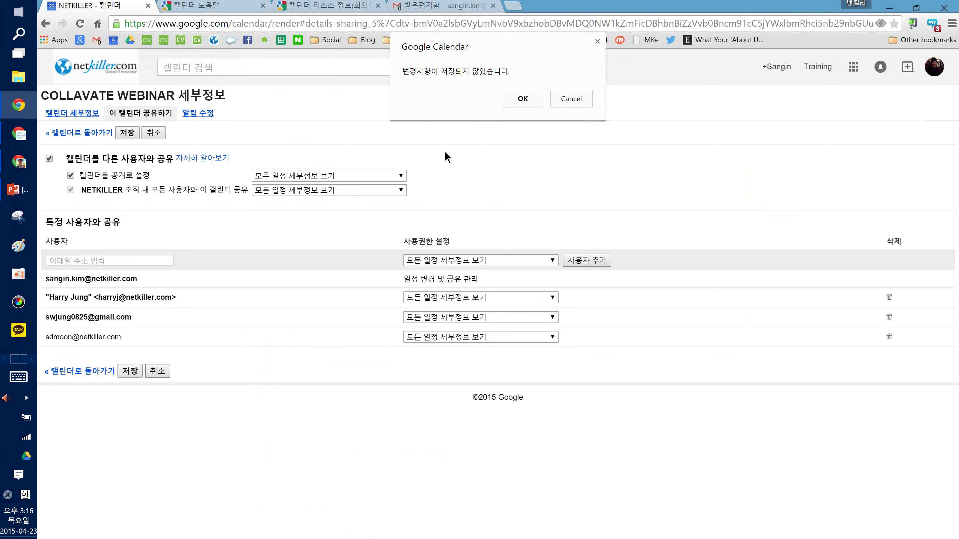
pyautogui.click(516, 99)
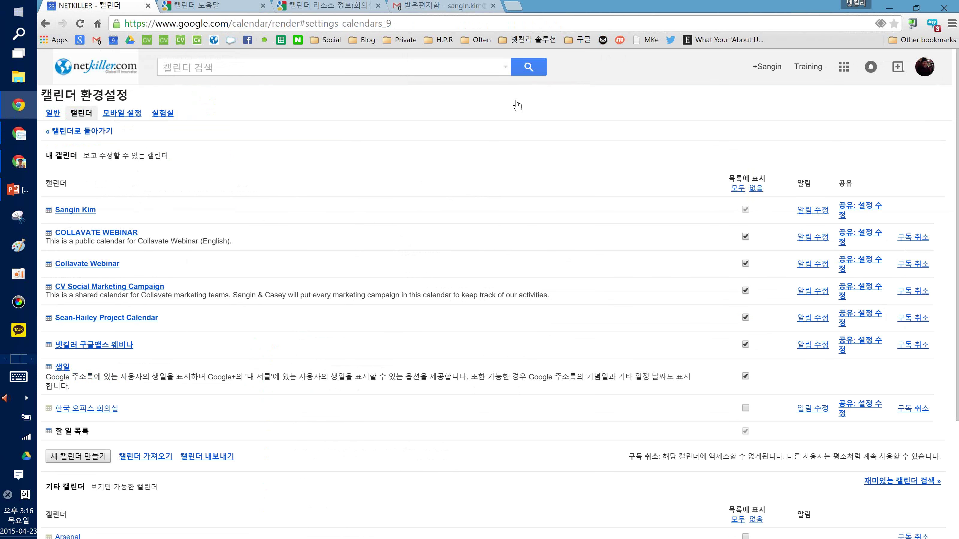
pyautogui.click(811, 238)
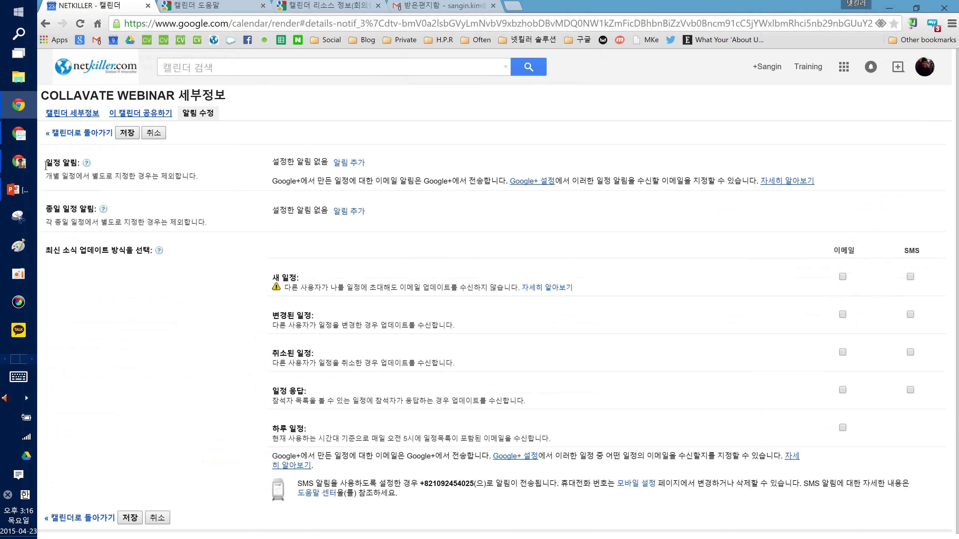
# Add a pop-up default event notification and review the new-event notification options
pyautogui.doubleClick(53, 163)
pyautogui.click(349, 162)
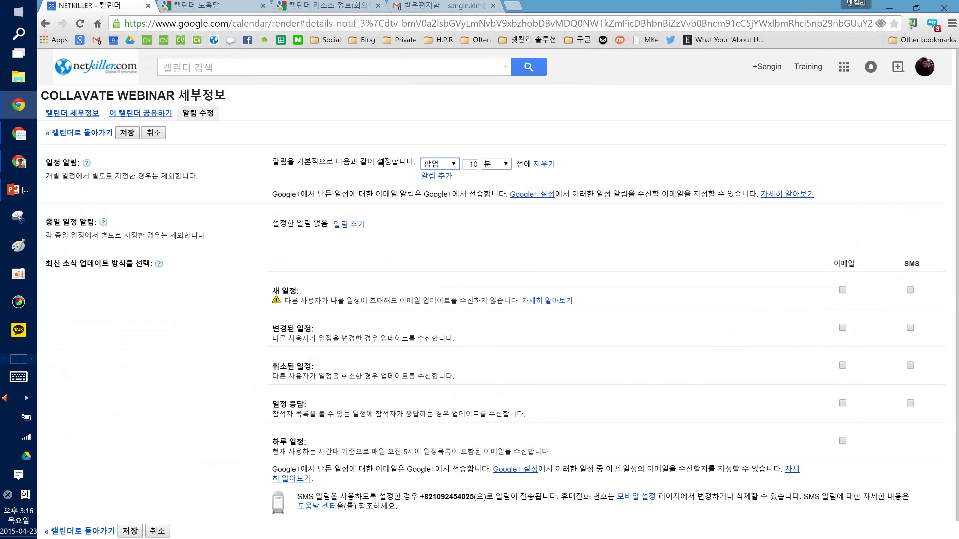
pyautogui.click(432, 167)
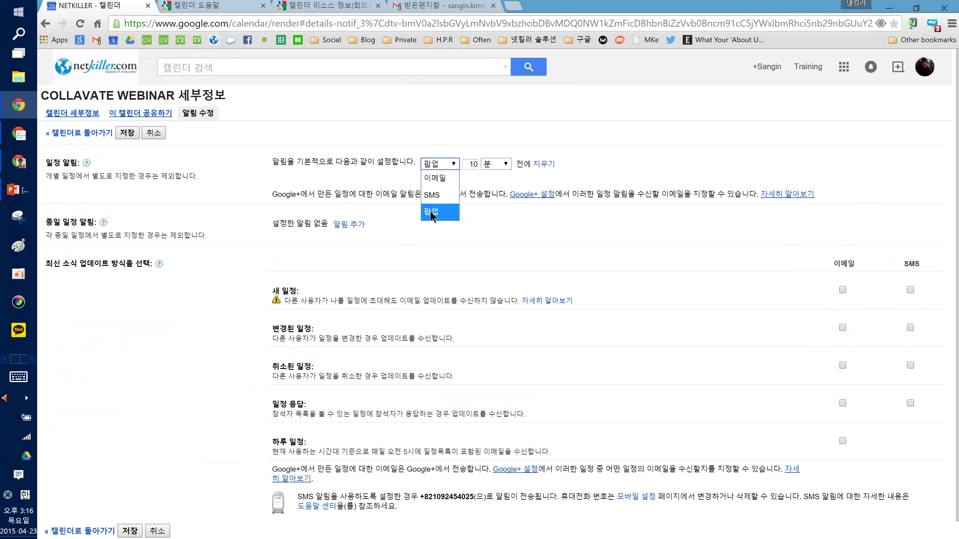
pyautogui.click(376, 170)
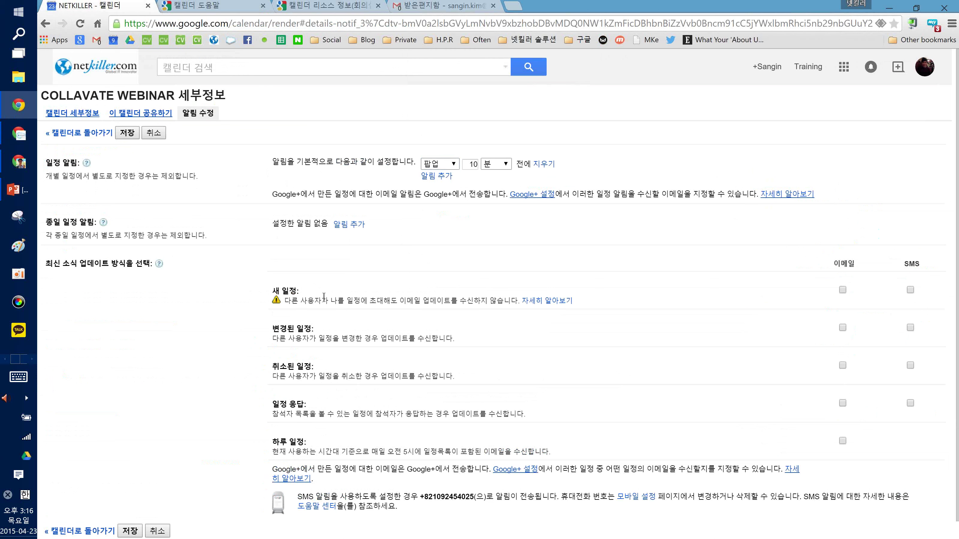
pyautogui.moveTo(274, 291); pyautogui.dragTo(317, 329)
pyautogui.click(317, 329)
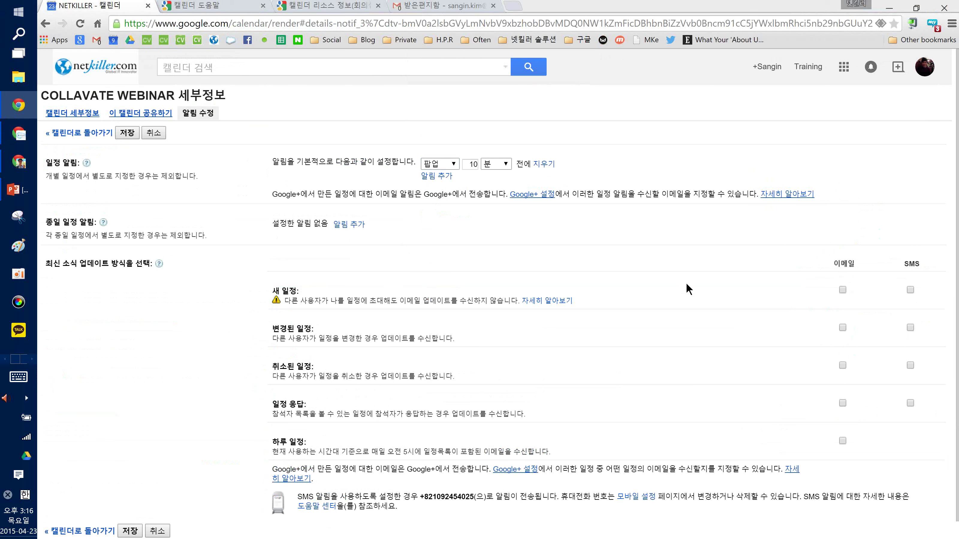
pyautogui.scroll(-1, 667, 266)
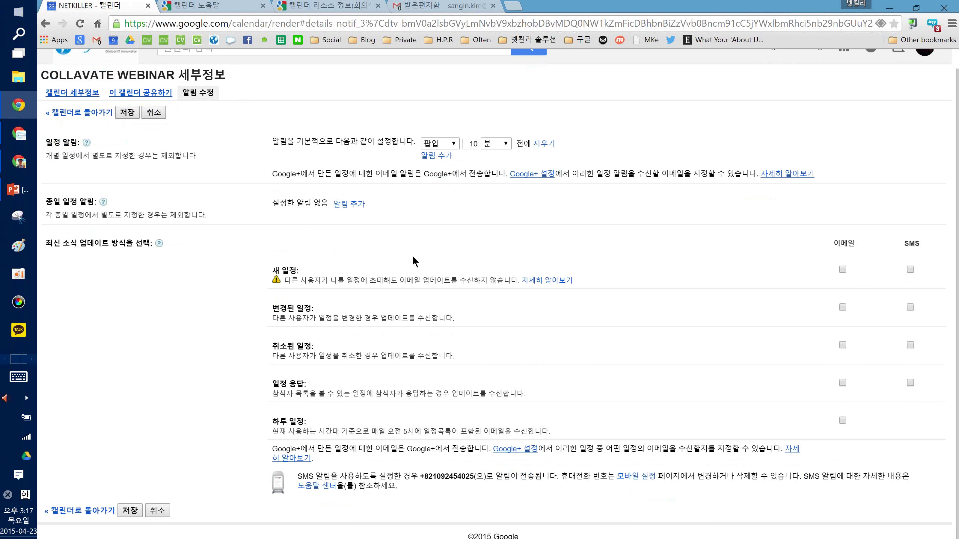
pyautogui.scroll(1, 412, 255)
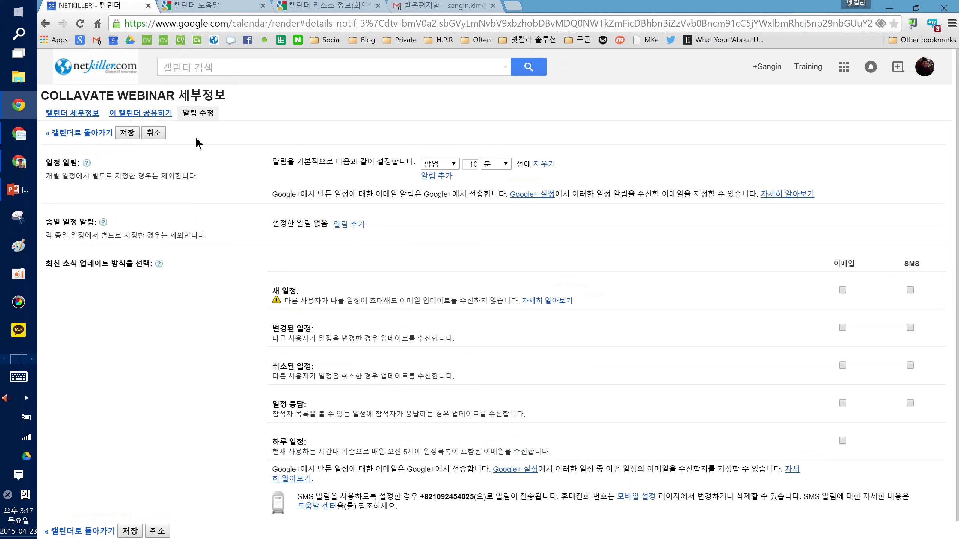
# Discard the notification changes, return to the calendar, and open the calendar settings
pyautogui.click(86, 132)
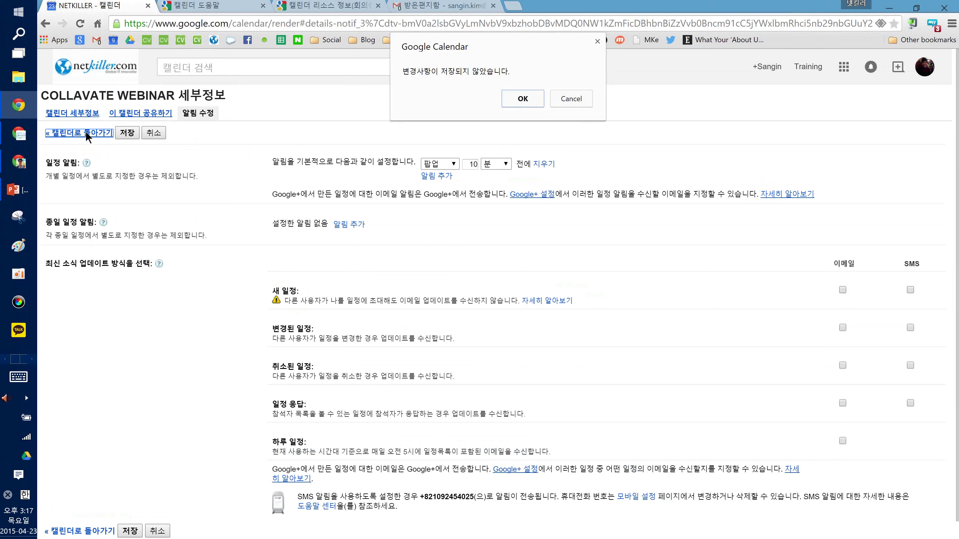
pyautogui.click(509, 104)
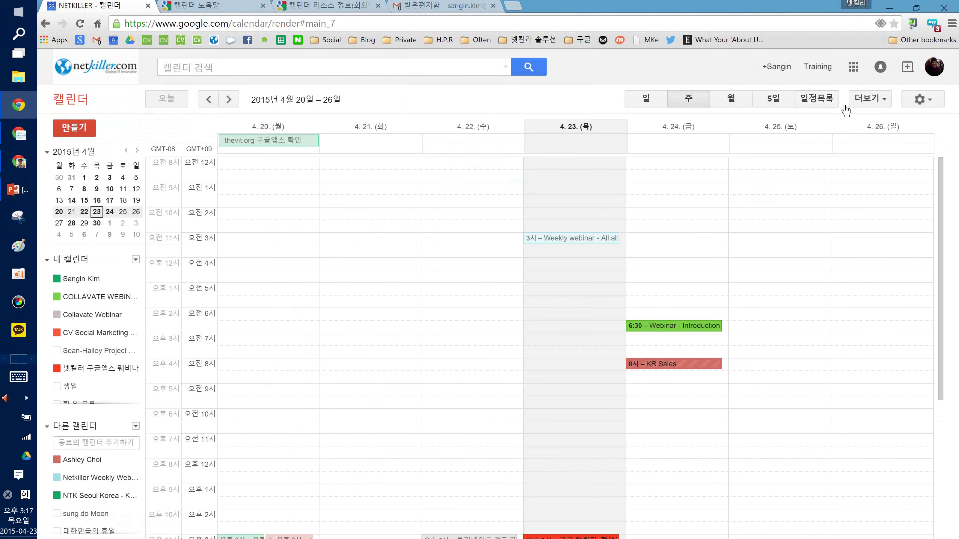
pyautogui.click(920, 99)
pyautogui.click(819, 205)
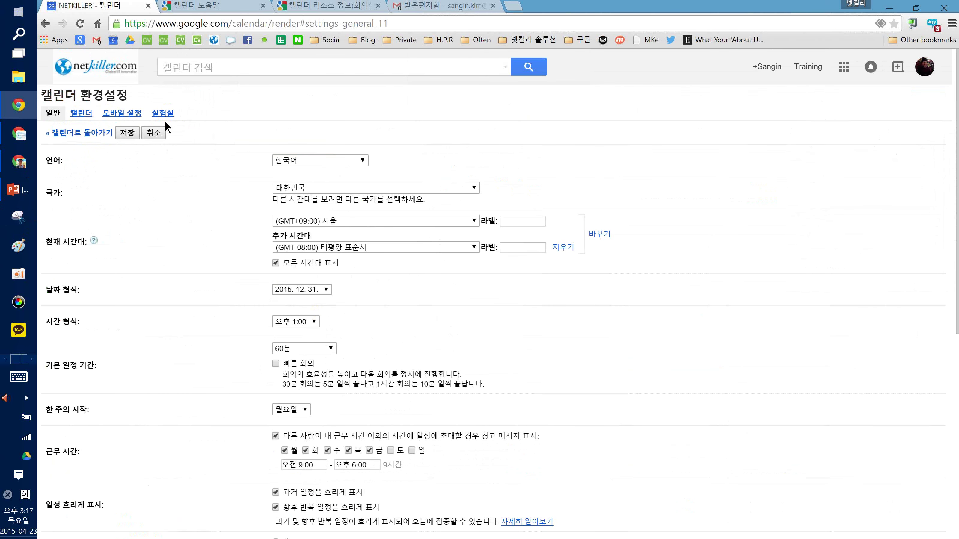
pyautogui.click(165, 120)
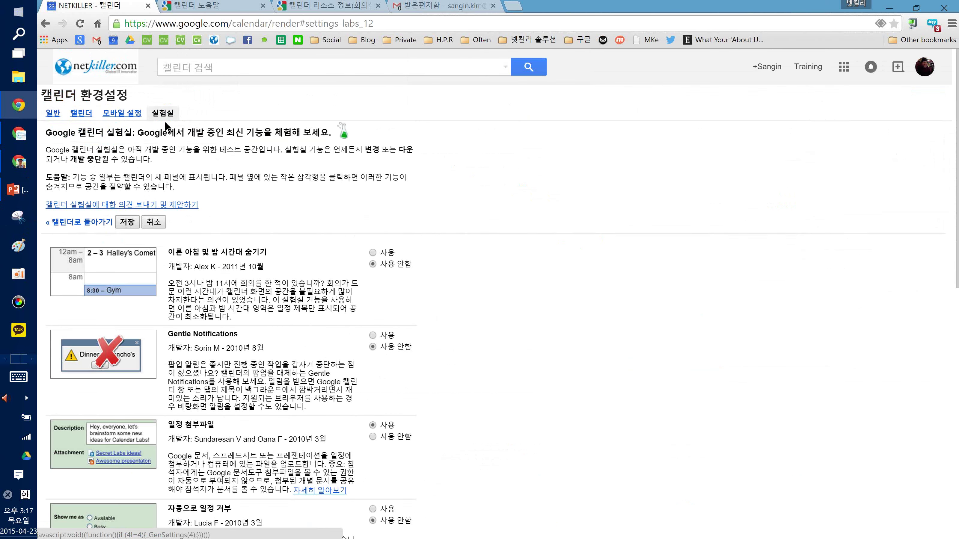
pyautogui.click(120, 114)
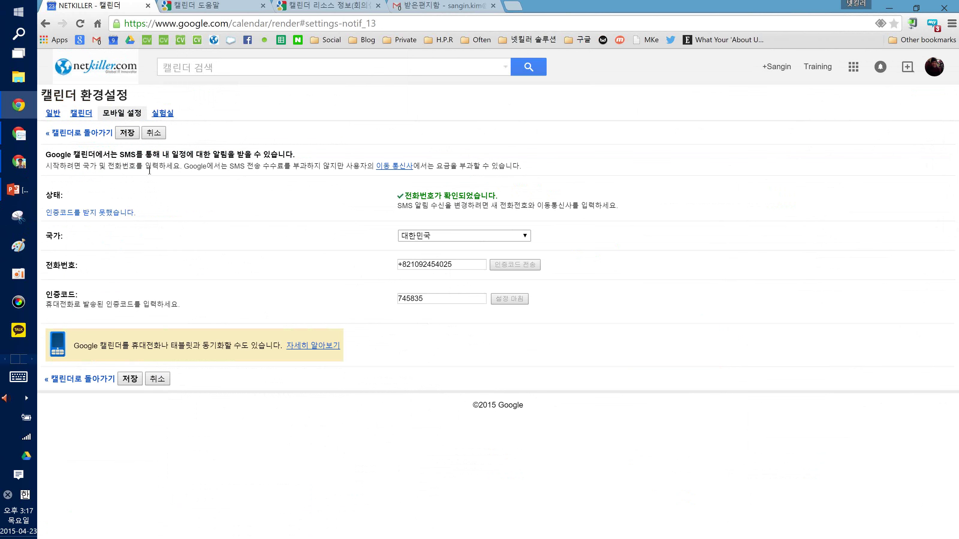
pyautogui.click(162, 114)
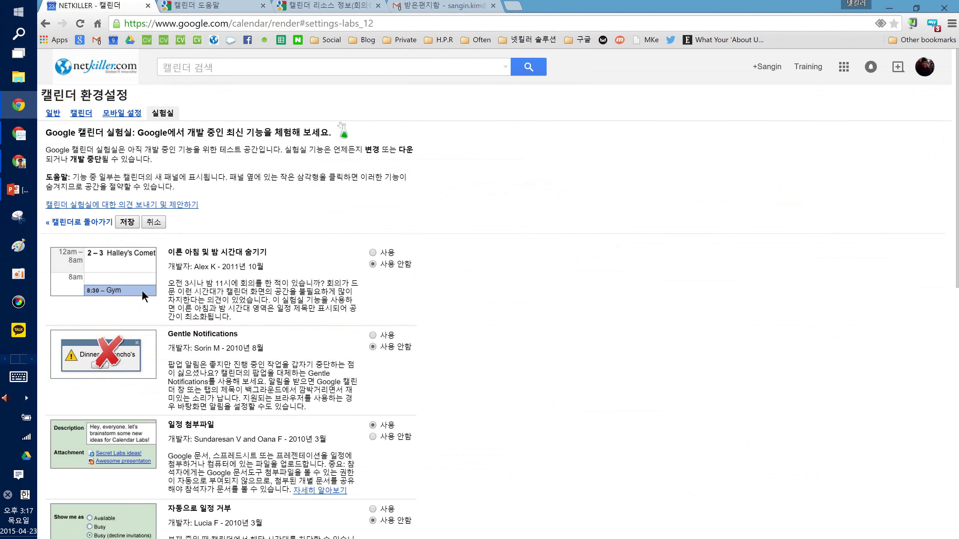
pyautogui.scroll(-1, 247, 327)
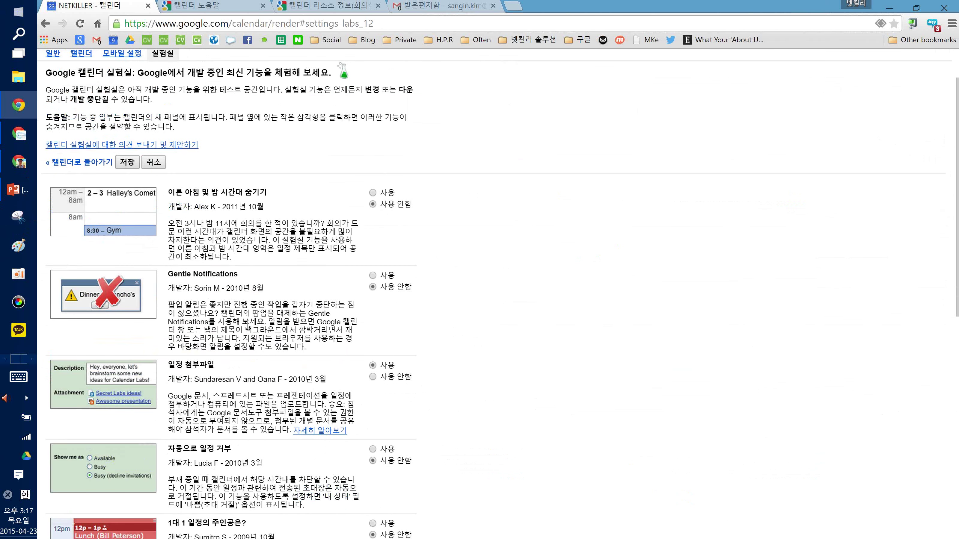
pyautogui.scroll(-1, 255, 368)
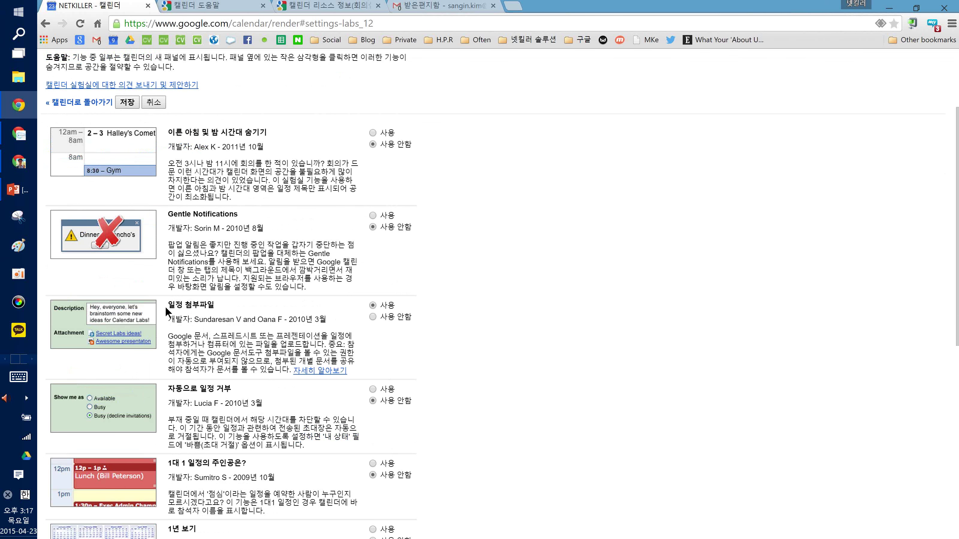
pyautogui.moveTo(168, 305); pyautogui.dragTo(221, 338)
pyautogui.click(221, 338)
pyautogui.scroll(-7, 378, 307)
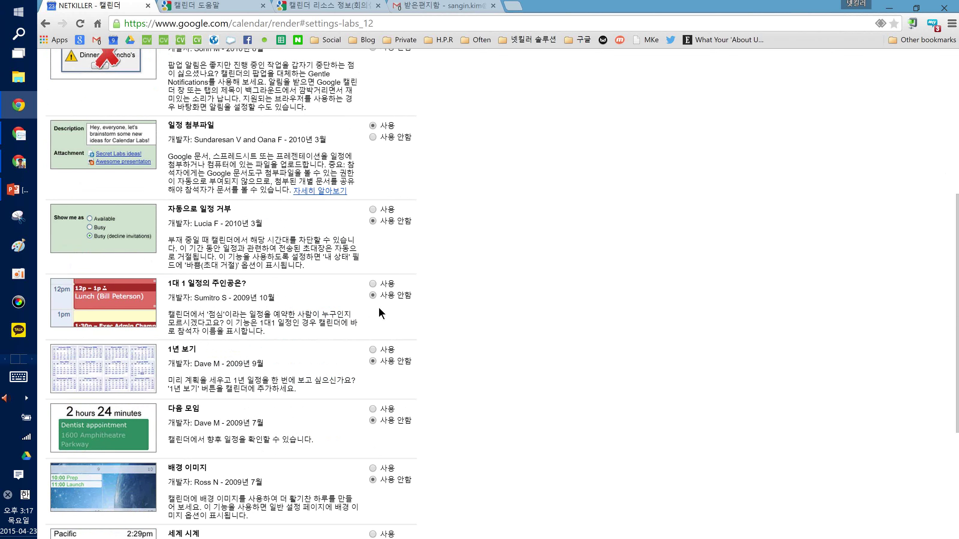
pyautogui.scroll(6, 379, 316)
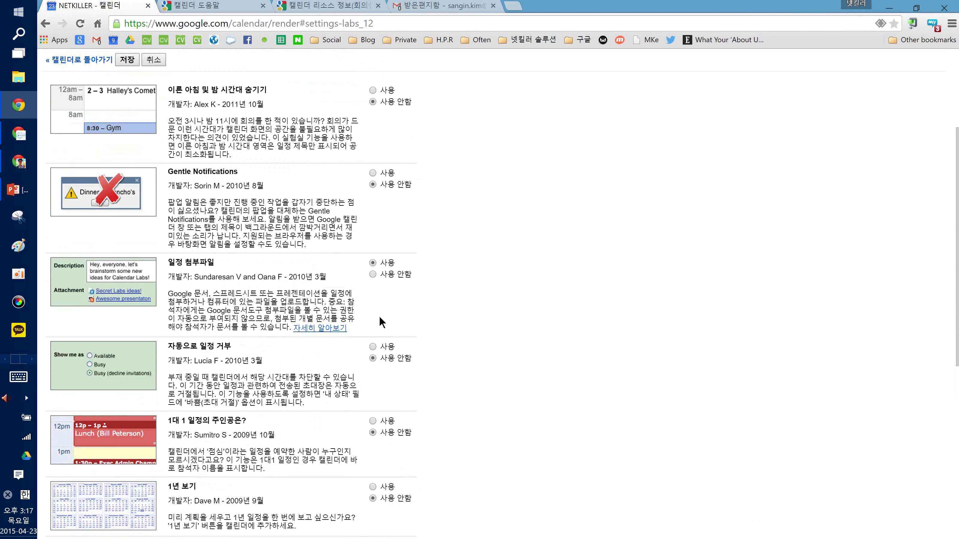
pyautogui.scroll(-3, 372, 338)
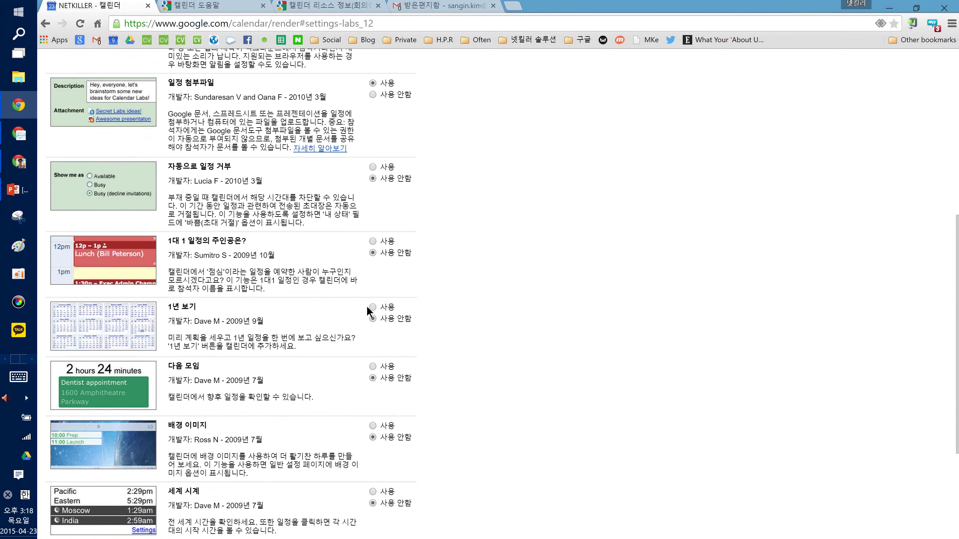
pyautogui.scroll(7, 366, 307)
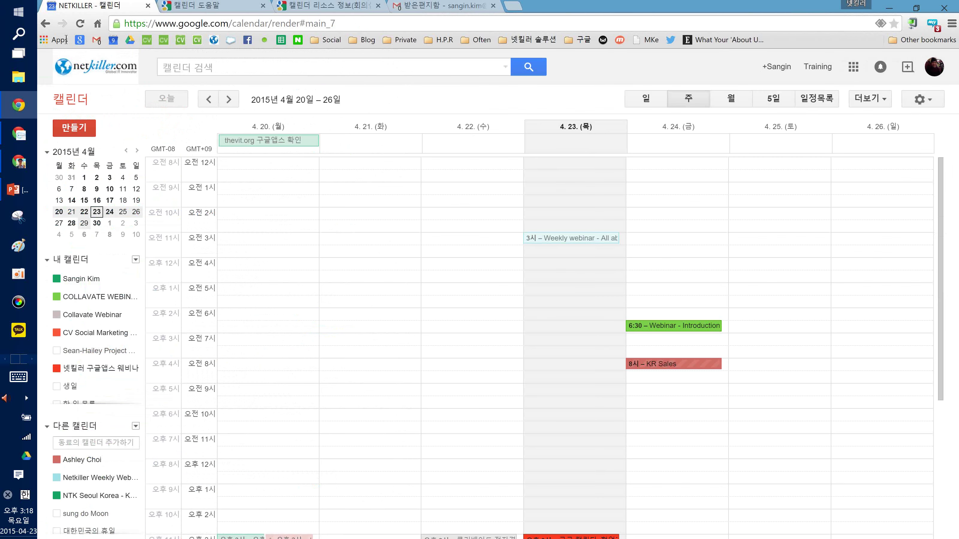
pyautogui.click(10, 197)
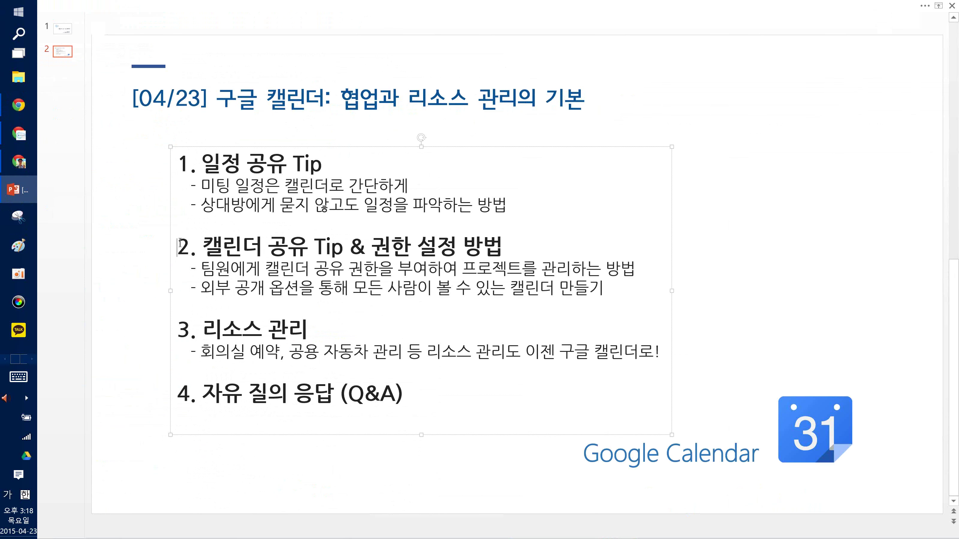
# Go over the second agenda item's public calendar and sharing permissions lines in PowerPoint
pyautogui.moveTo(179, 242); pyautogui.dragTo(644, 291)
pyautogui.click(602, 289)
pyautogui.click(620, 270)
pyautogui.click(279, 292)
pyautogui.click(574, 303)
pyautogui.press('Escape')
pyautogui.press('Escape')
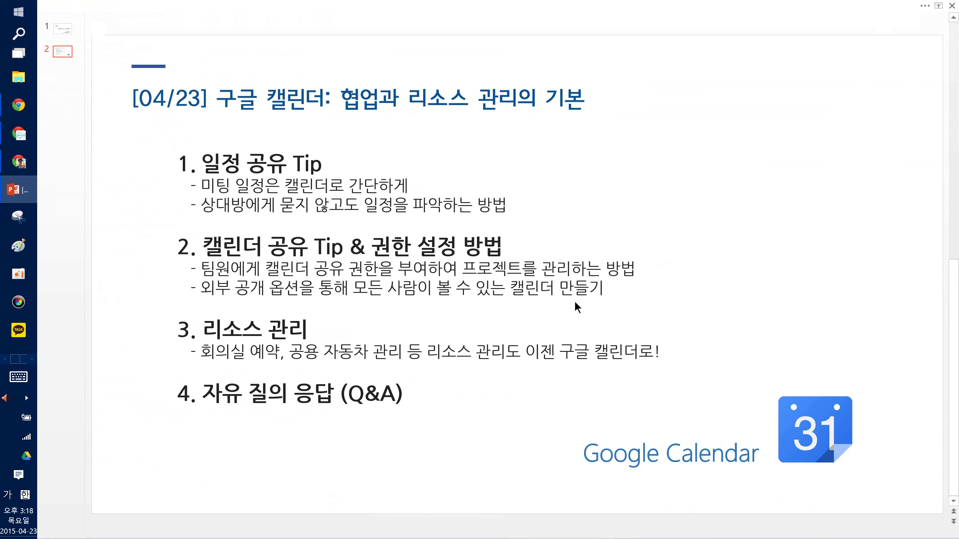
pyautogui.click(362, 270)
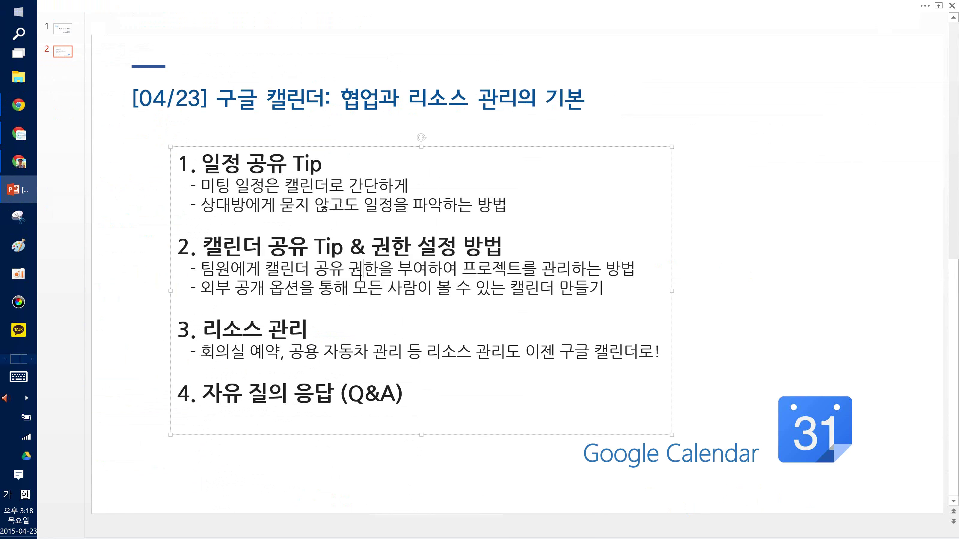
# Return to Chrome, check the signed-in Google account, and bring up the open-windows overview
pyautogui.hotkey('alt', 'Tab')
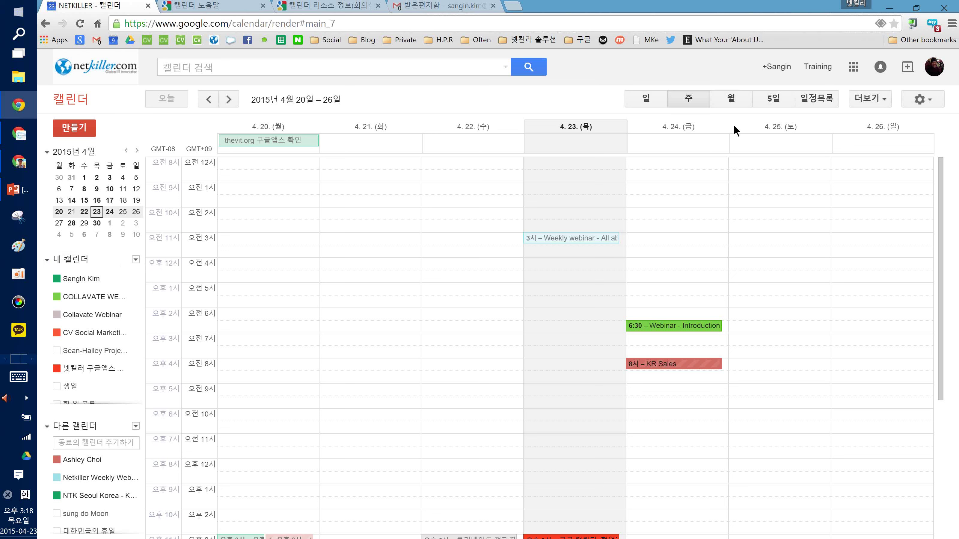
pyautogui.click(934, 66)
pyautogui.click(391, 104)
pyautogui.click(10, 57)
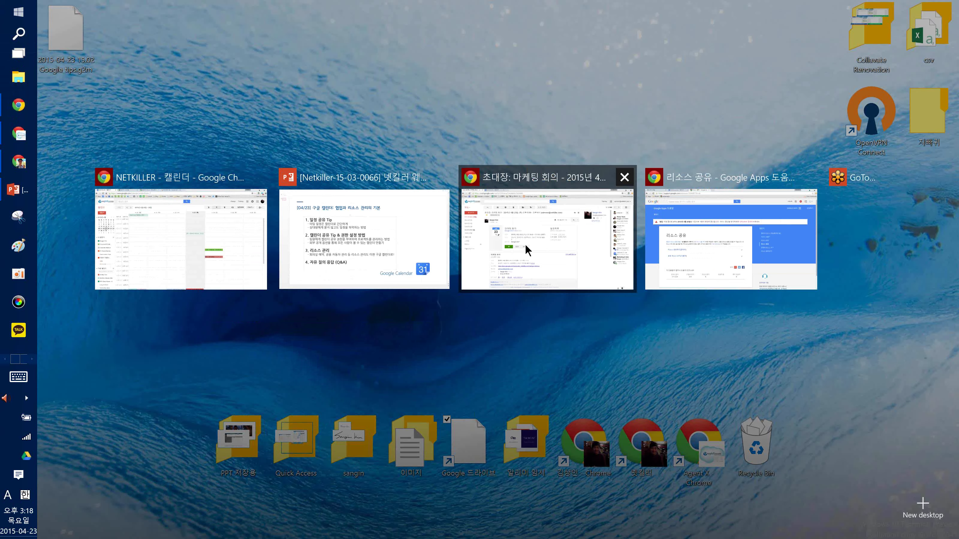
# In the second account's calendar, confirm the account and choose 새 캘린더 만들기 under 내 캘린더
pyautogui.click(525, 245)
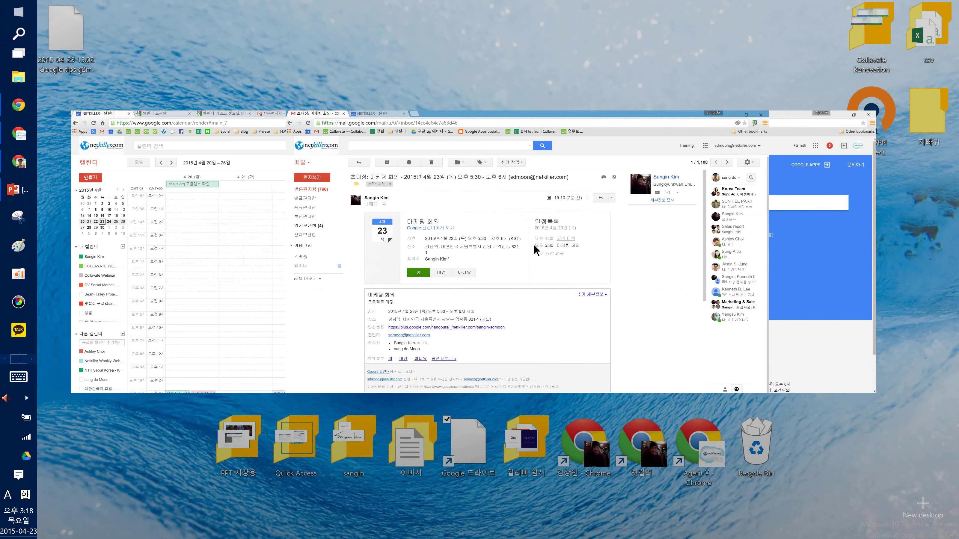
pyautogui.click(229, 235)
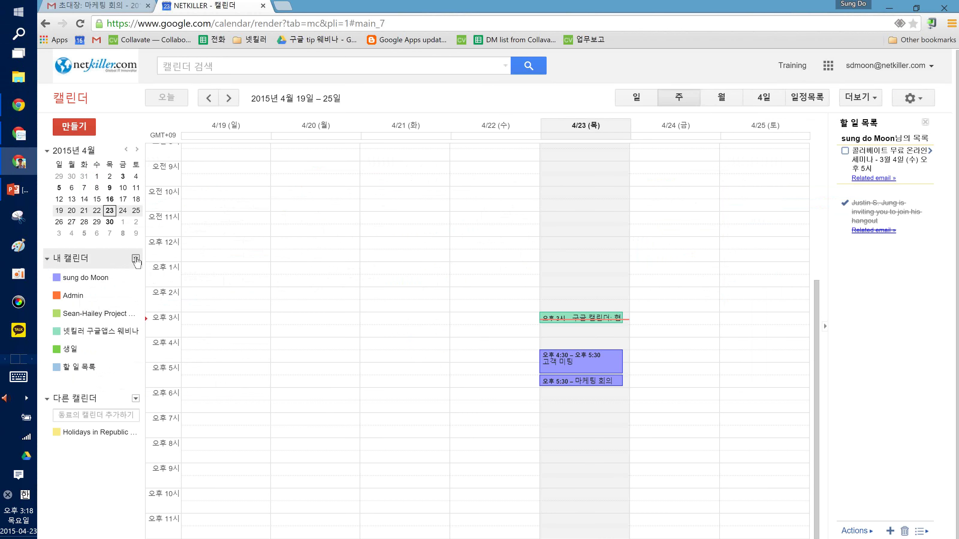
pyautogui.click(878, 65)
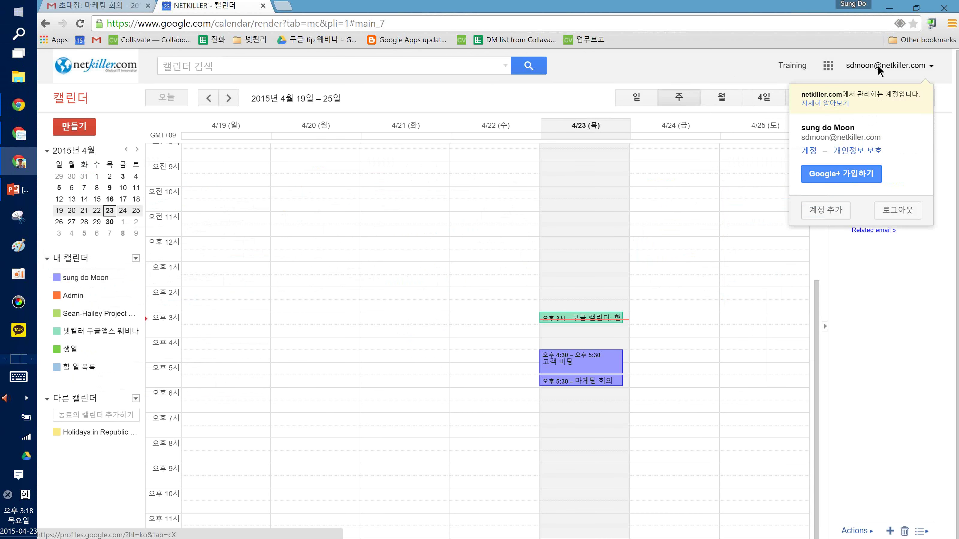
pyautogui.click(700, 62)
pyautogui.click(135, 260)
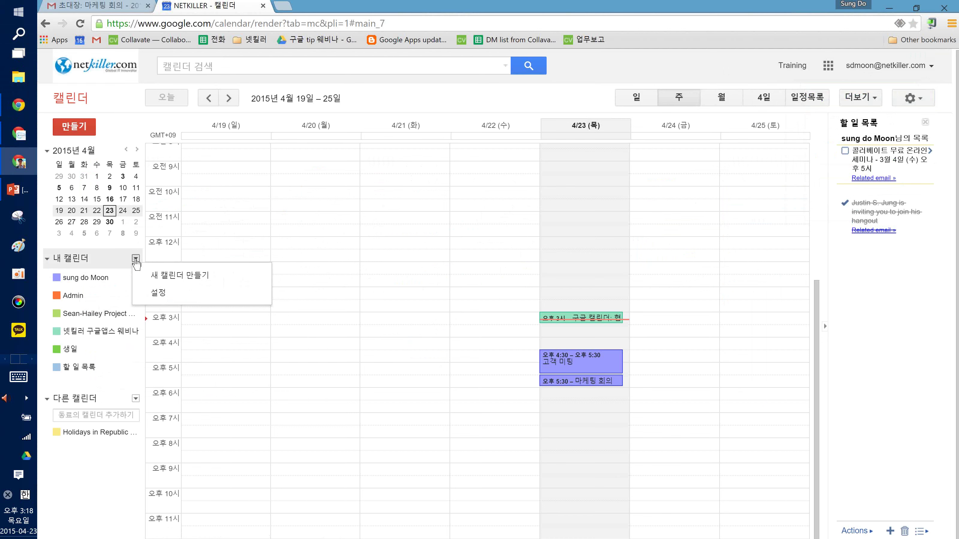
pyautogui.click(158, 279)
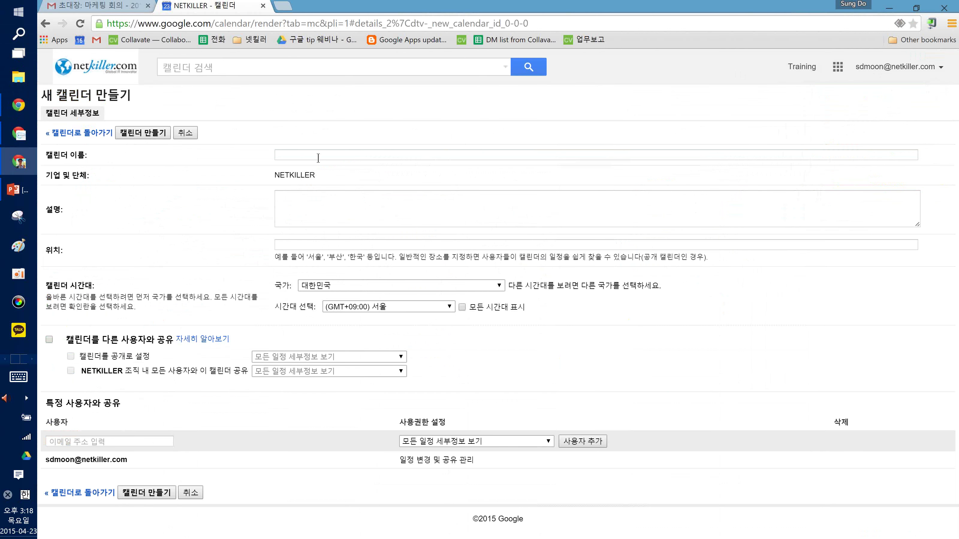
# Name the new calendar after the two colleagues' 프로젝트 캘린더, keeping the (GMT+09:00) 서울 time zone
pyautogui.click(319, 158)
pyautogui.write('성도')
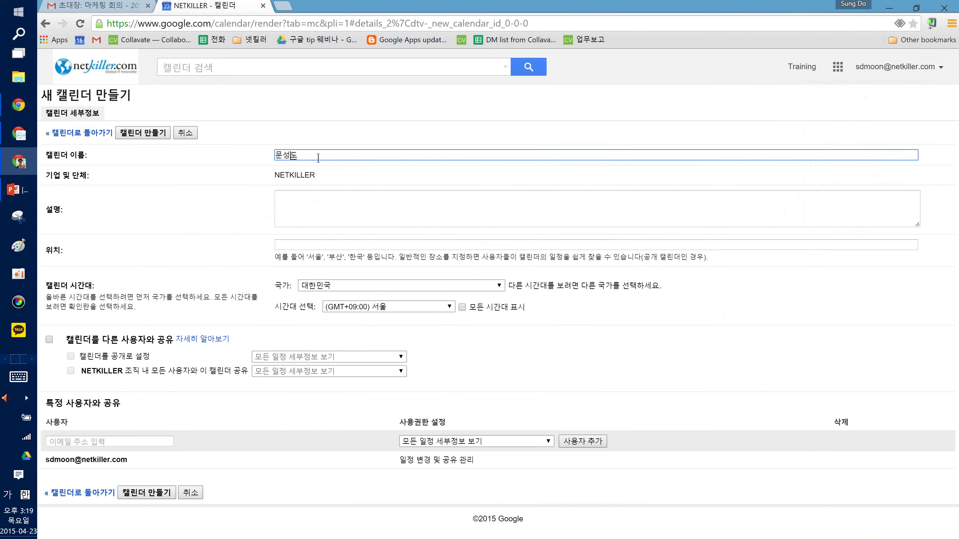
pyautogui.click(314, 222)
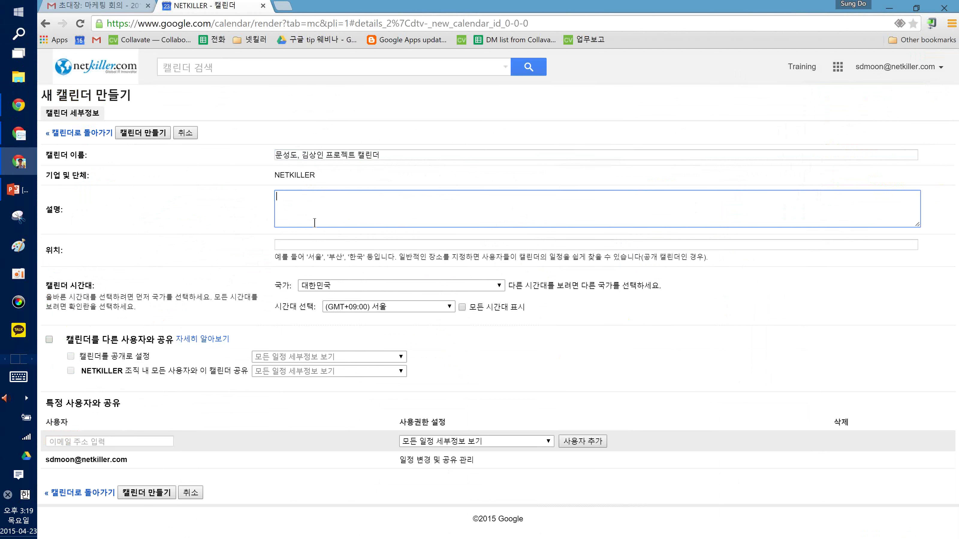
pyautogui.click(318, 245)
pyautogui.hotkey('shift', 'Tab')
pyautogui.moveTo(177, 296); pyautogui.dragTo(208, 301)
pyautogui.click(209, 302)
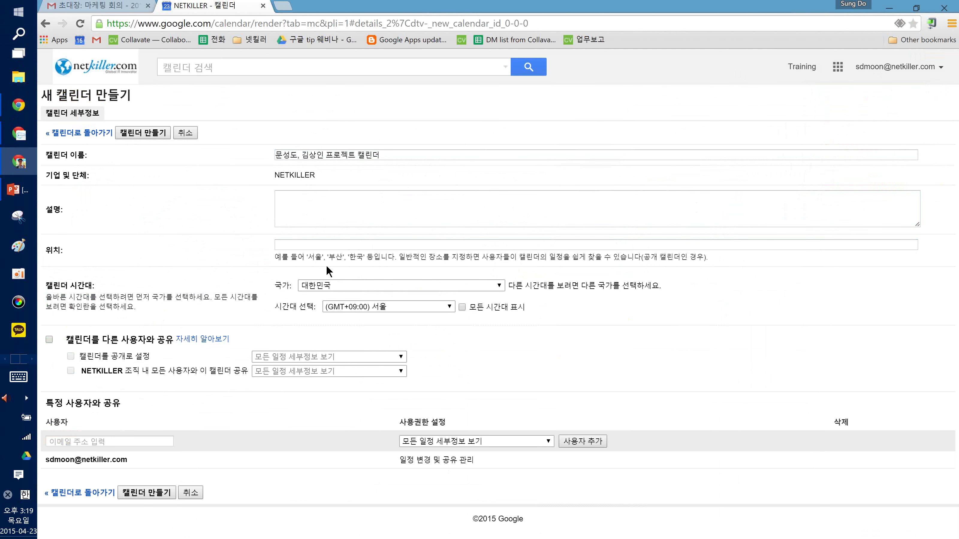
pyautogui.click(324, 287)
pyautogui.click(357, 307)
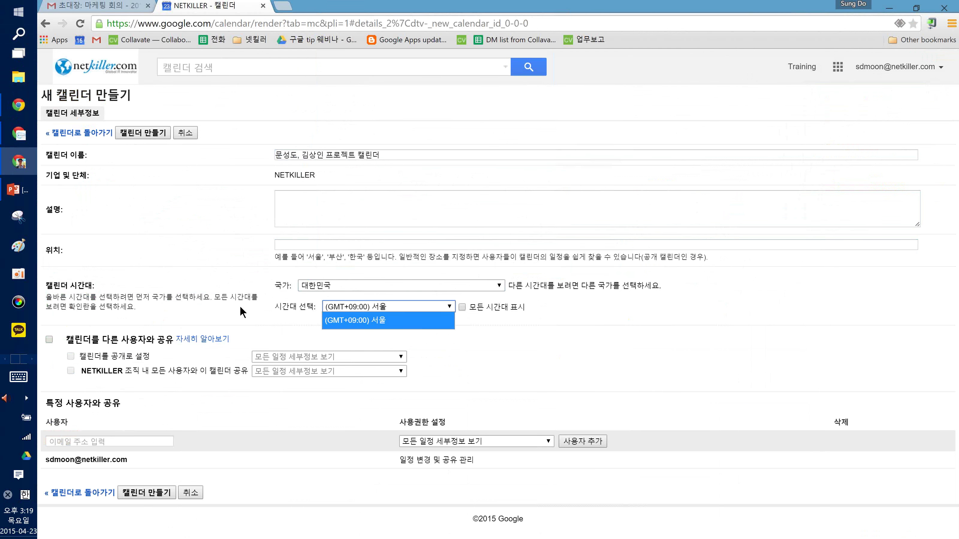
pyautogui.click(241, 307)
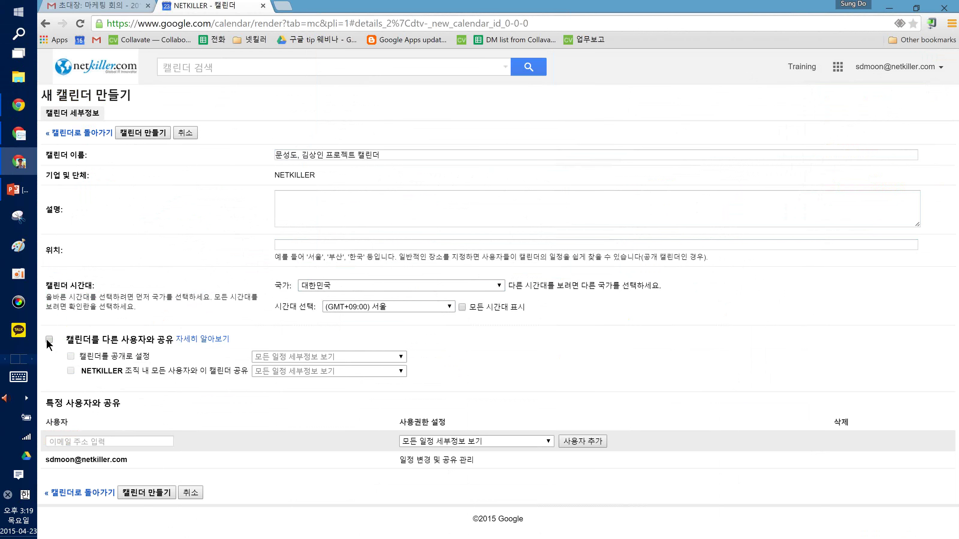
# Turn on sharing and make the calendar public, then switch to the other account's window
pyautogui.click(49, 340)
pyautogui.click(71, 357)
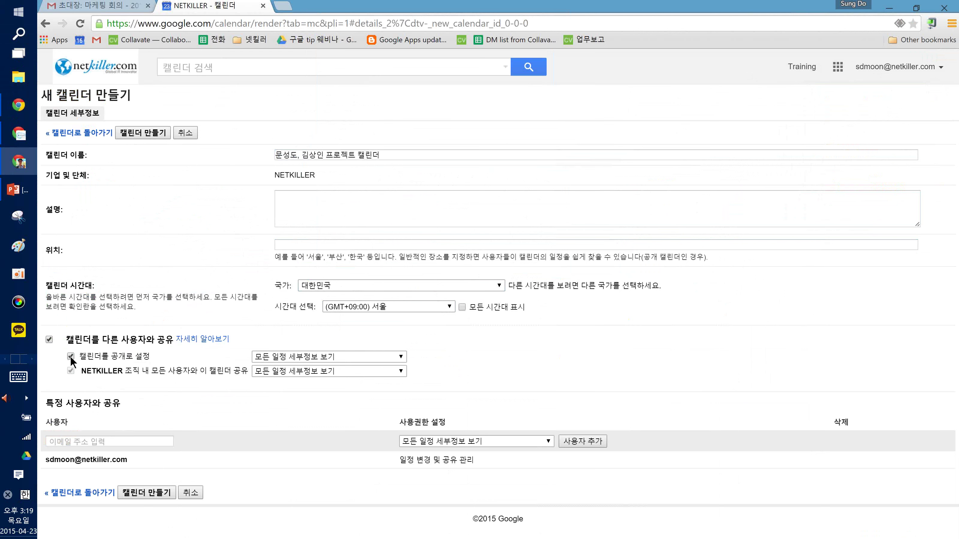
pyautogui.click(71, 357)
pyautogui.click(71, 357)
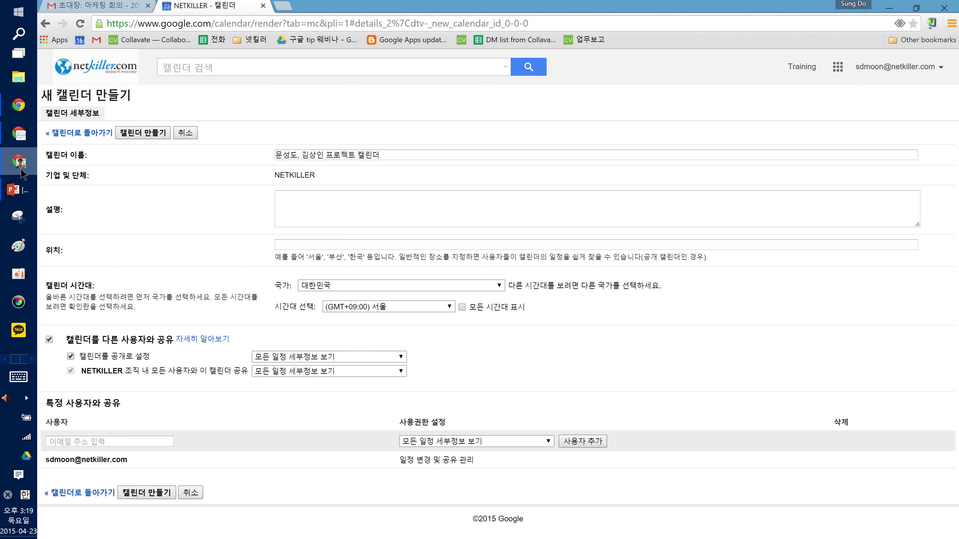
pyautogui.moveTo(18, 189)
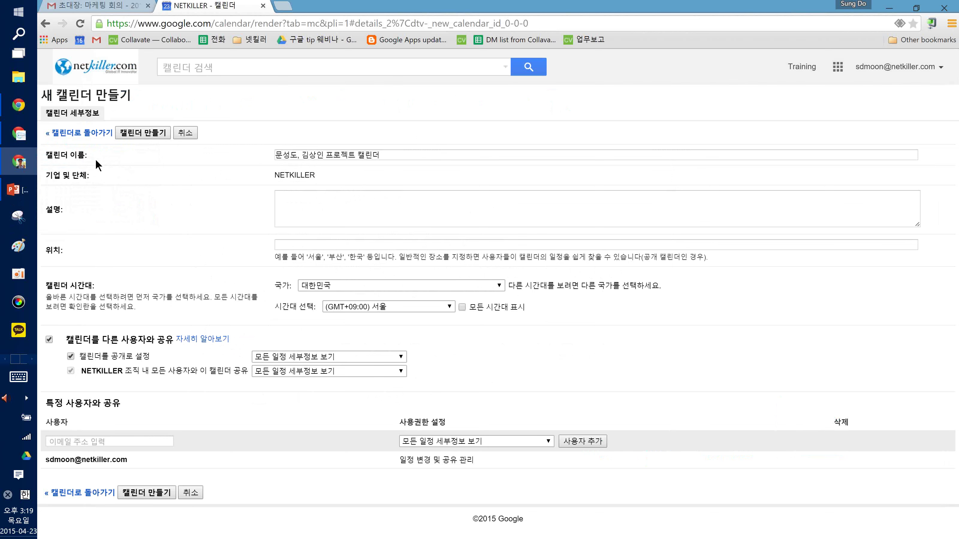
pyautogui.click(18, 105)
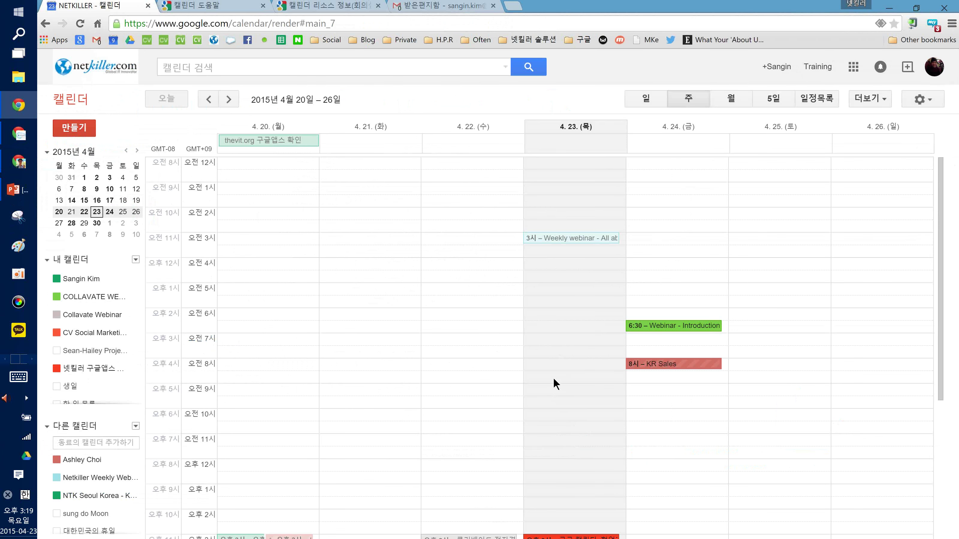
# Back in the new calendar form, keep public sharing set to show all event details
pyautogui.scroll(-3, 555, 392)
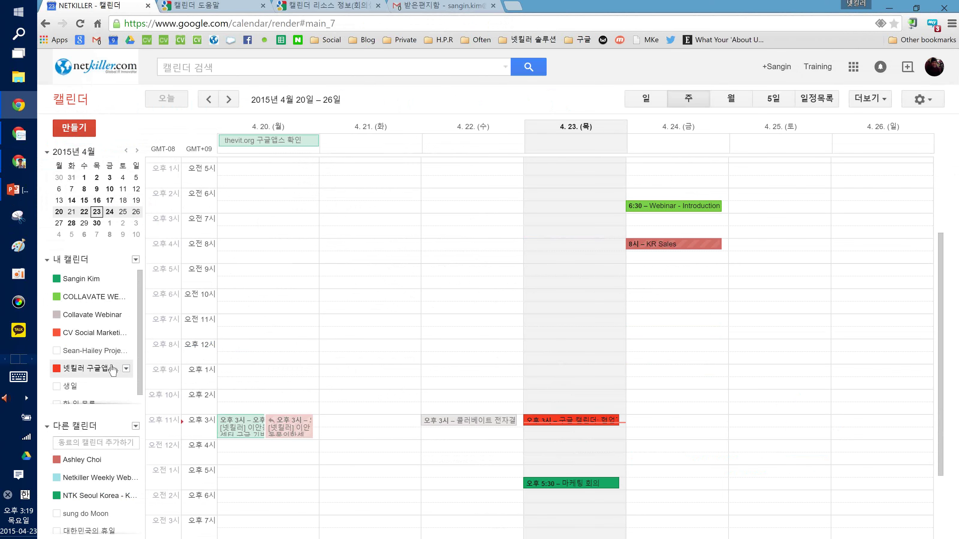
pyautogui.hotkey('alt', 'Tab')
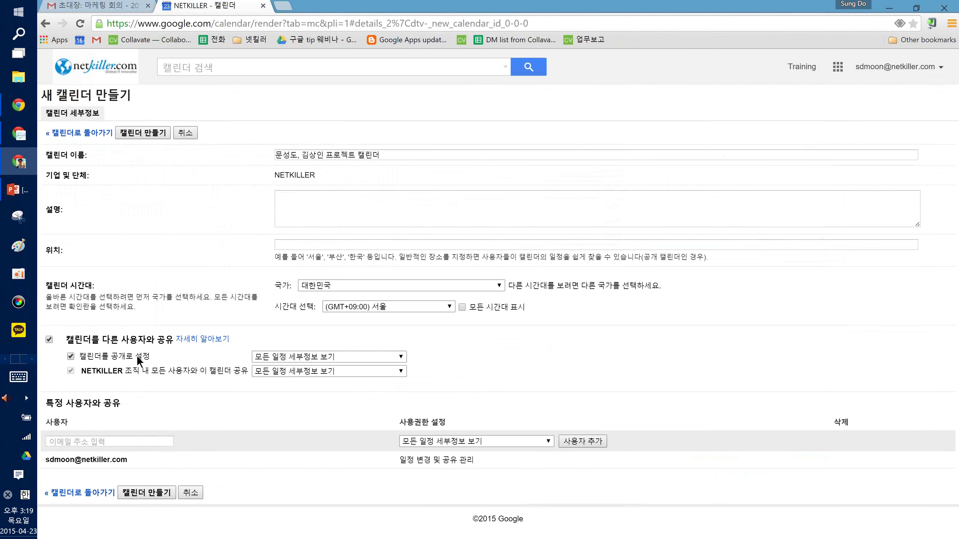
pyautogui.click(308, 357)
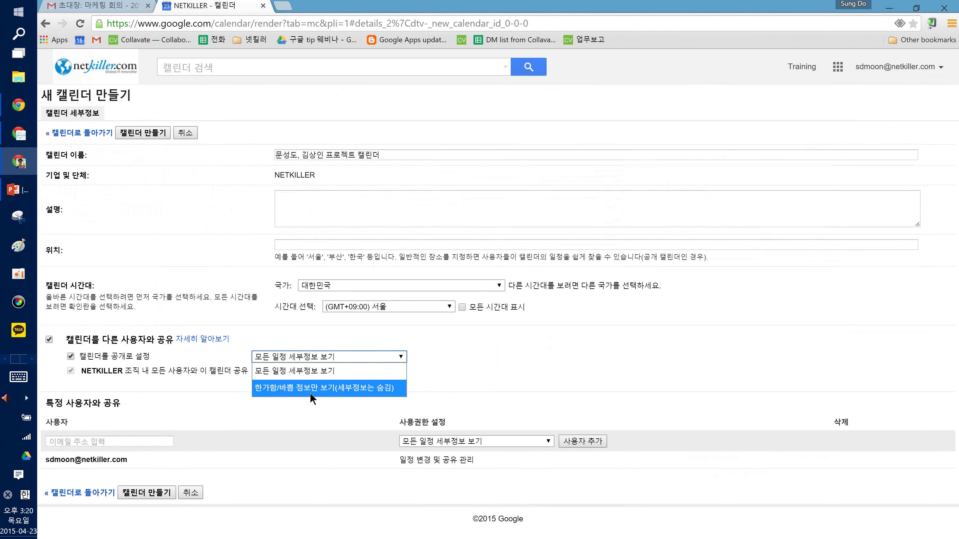
pyautogui.click(294, 374)
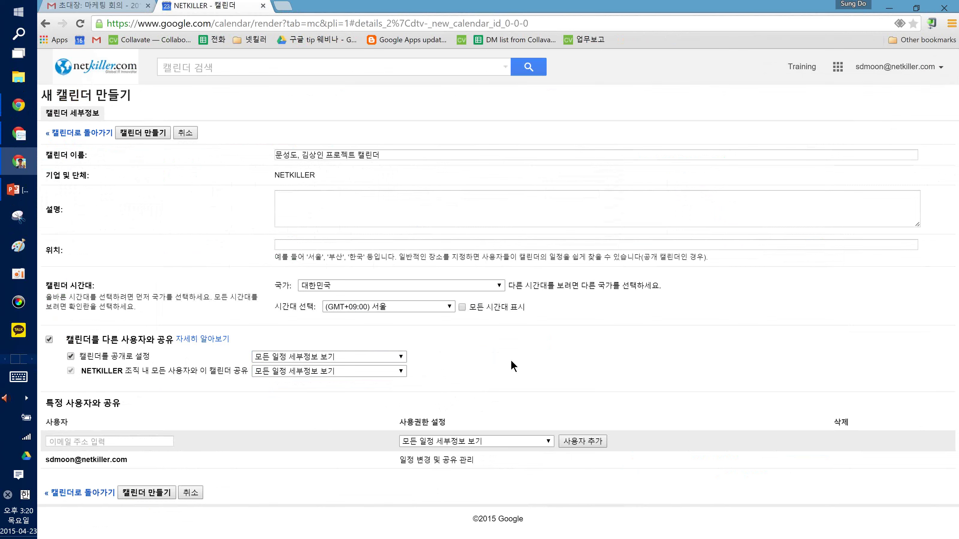
# Look at the 3pm webinar event's edit page in the other account, then return to the form
pyautogui.hotkey('alt', 'Tab')
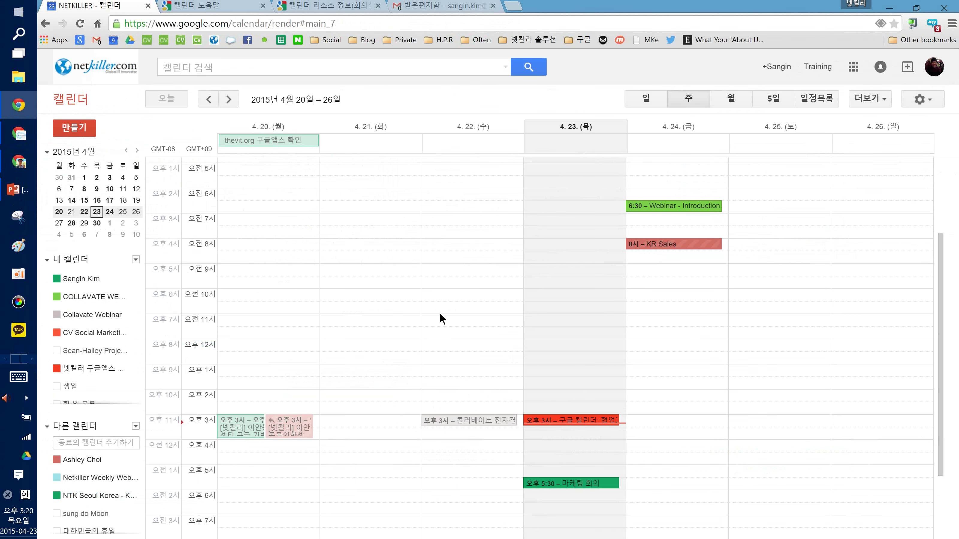
pyautogui.click(557, 420)
pyautogui.click(642, 393)
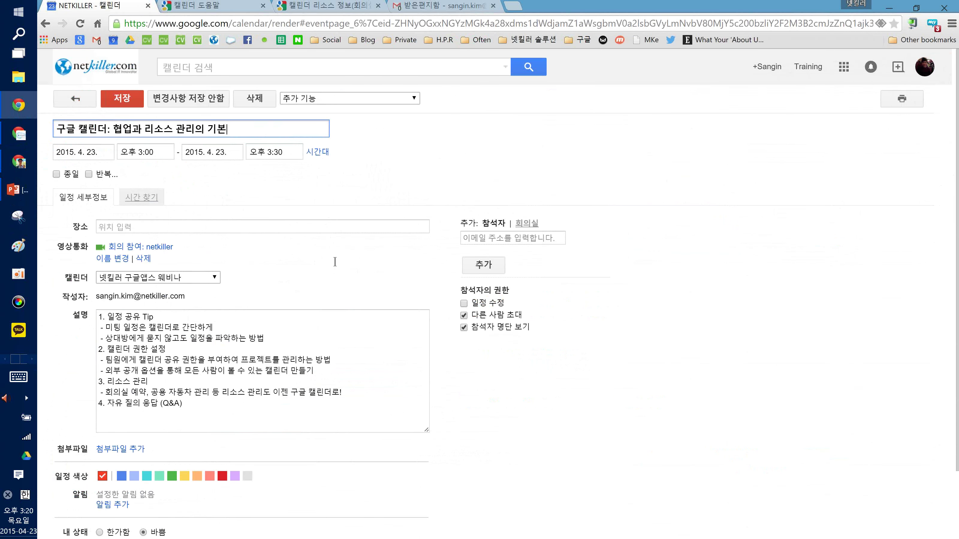
pyautogui.click(79, 100)
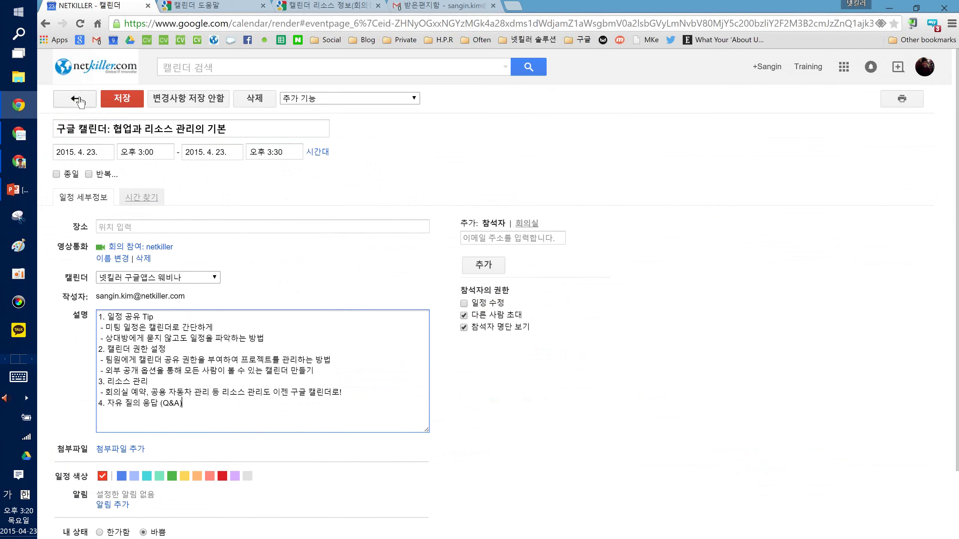
pyautogui.hotkey('alt', 'Tab')
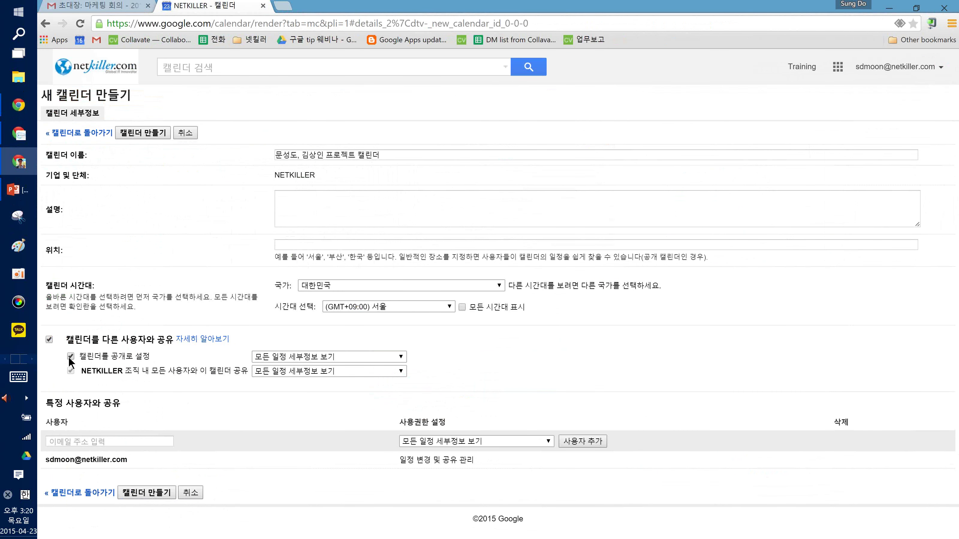
# Turn off public access and general sharing for the project calendar
pyautogui.click(70, 356)
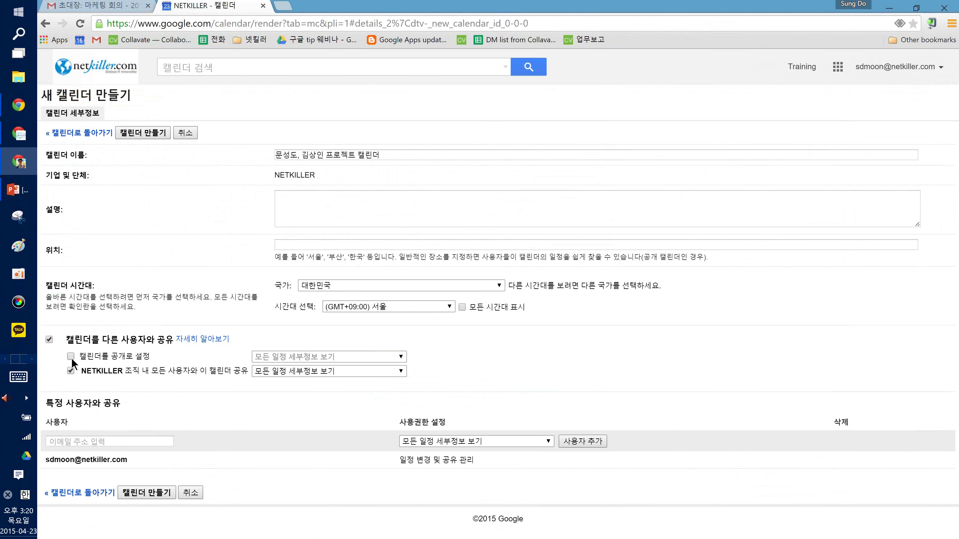
pyautogui.click(296, 147)
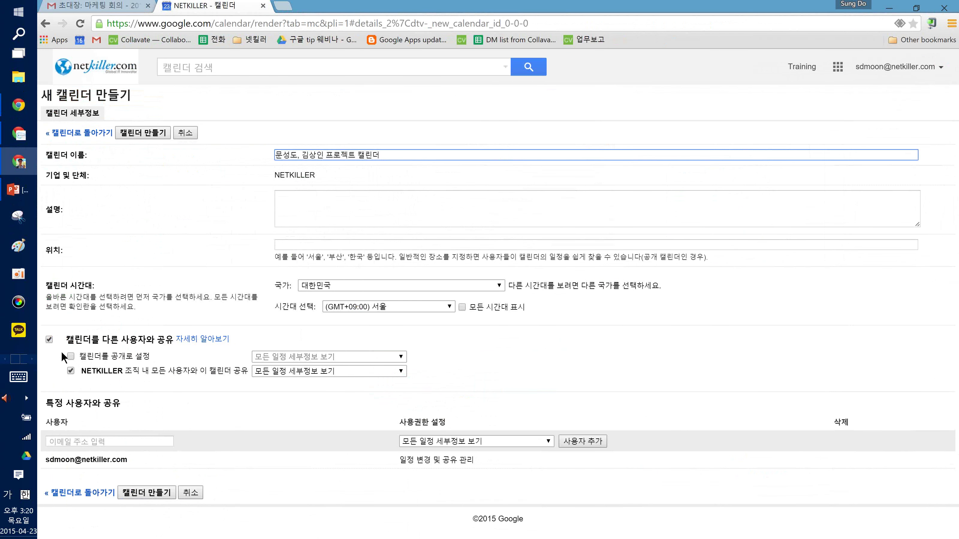
pyautogui.click(50, 339)
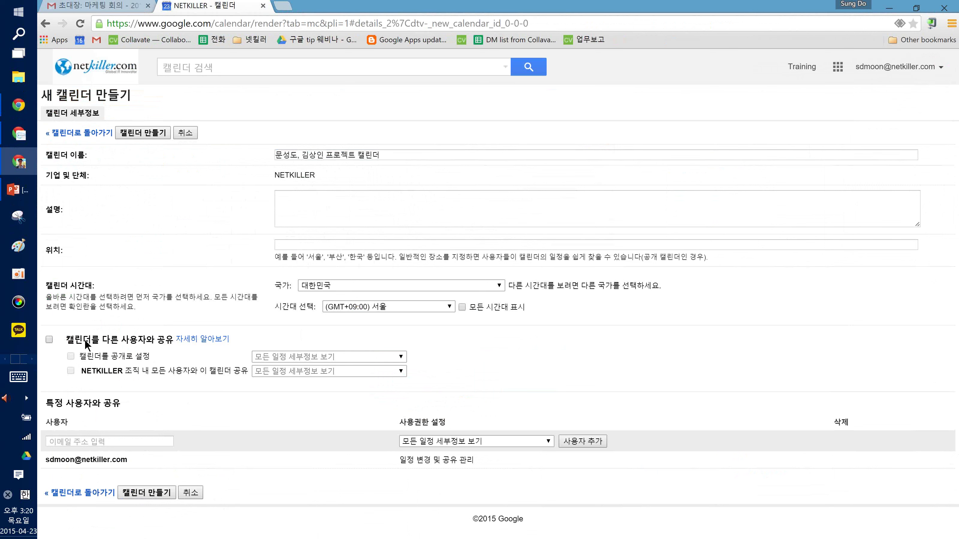
# Share it with one colleague allowed to 일정 변경 및 공유 관리, and create the calendar
pyautogui.click(82, 442)
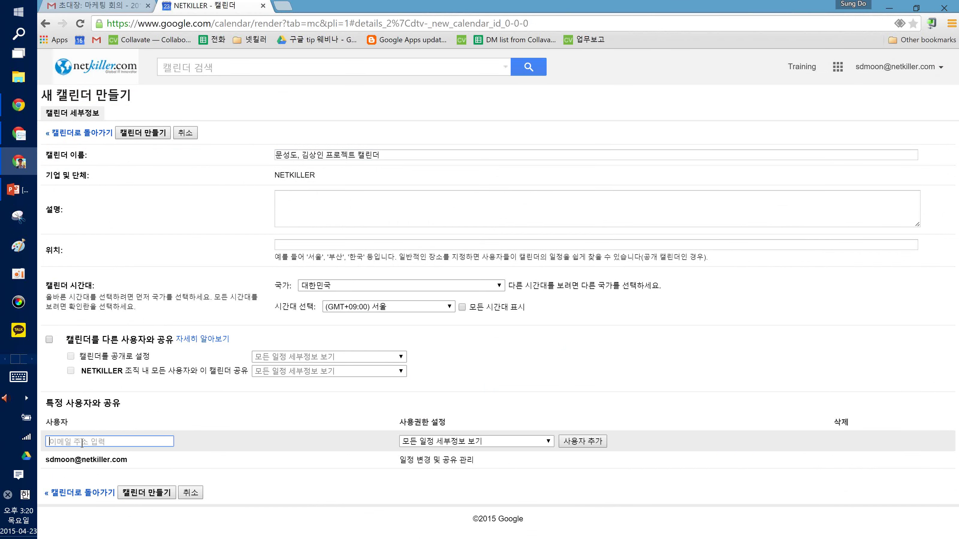
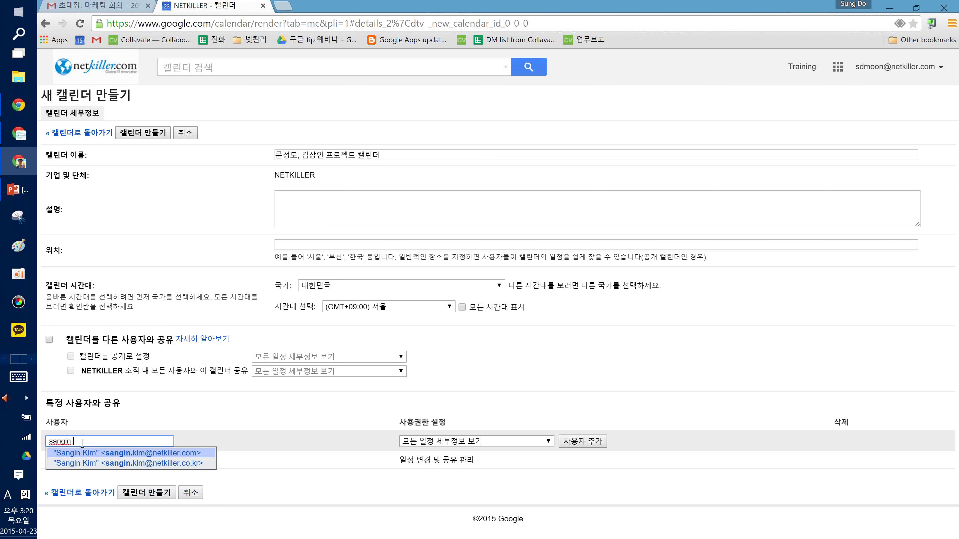
pyautogui.click(76, 454)
pyautogui.click(201, 419)
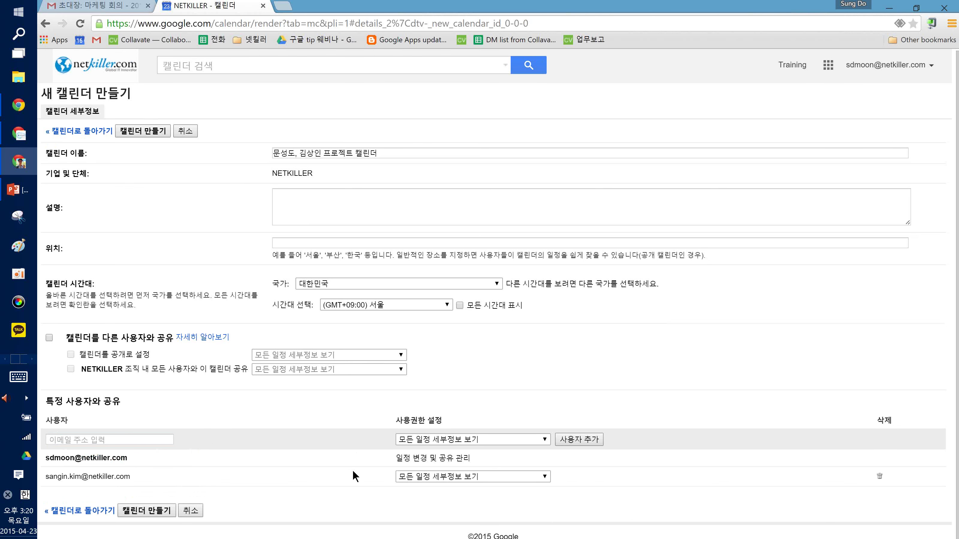
pyautogui.click(436, 478)
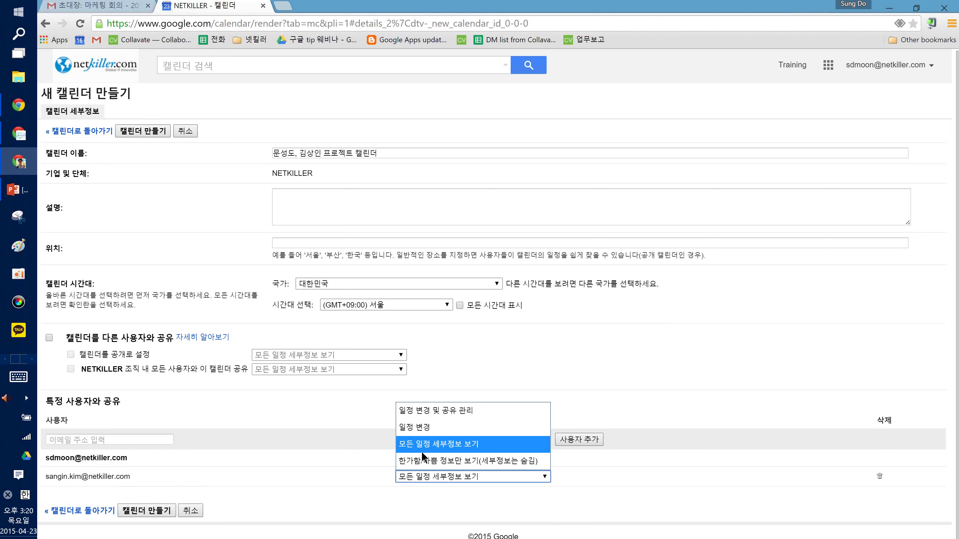
pyautogui.click(407, 411)
pyautogui.click(421, 477)
pyautogui.click(430, 408)
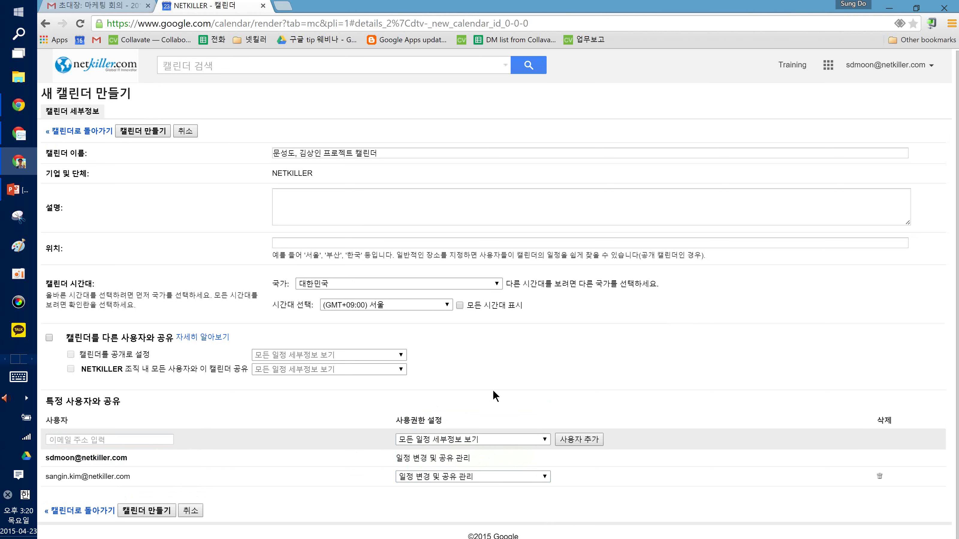
pyautogui.click(146, 132)
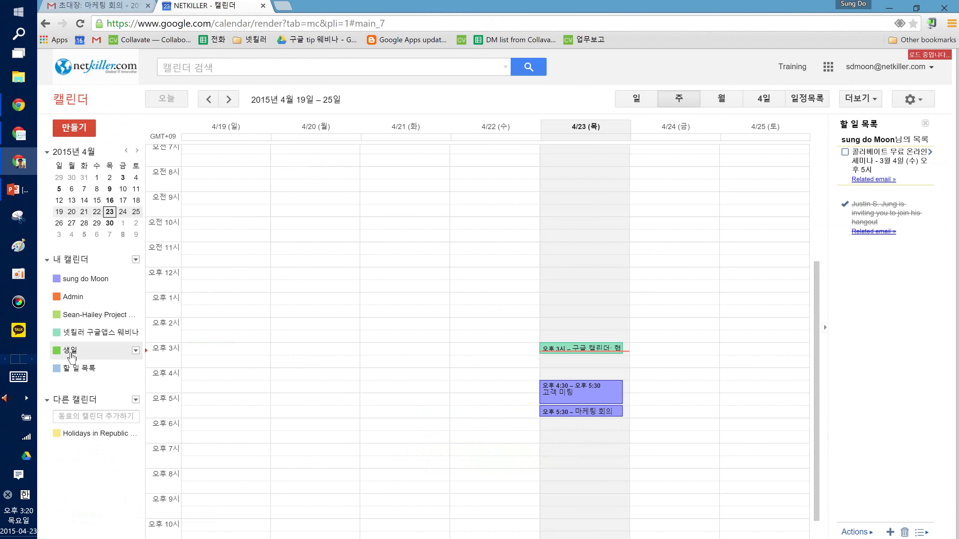
# Toggle the new project calendar off and on in My Calendars, then Alt-Tab to the colleague's window
pyautogui.scroll(5, 174, 366)
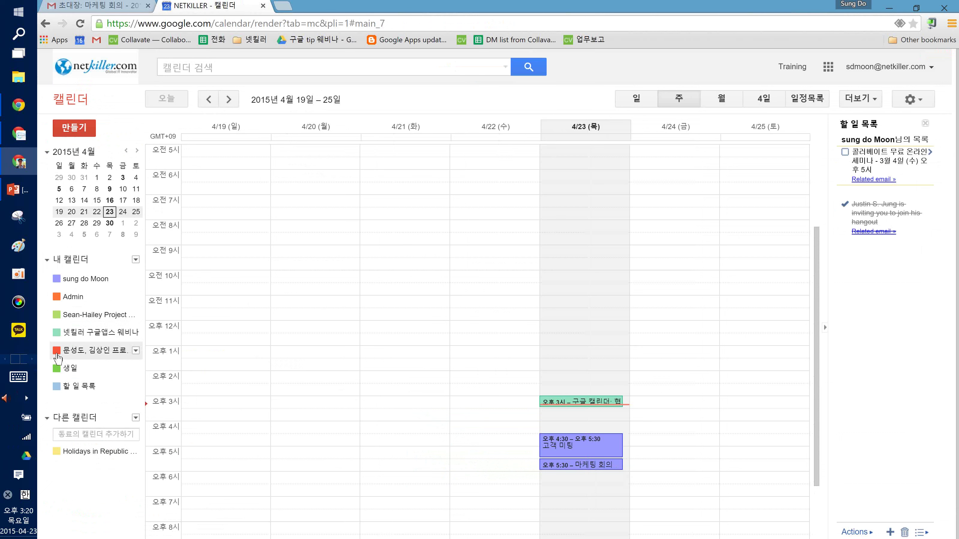
pyautogui.click(65, 355)
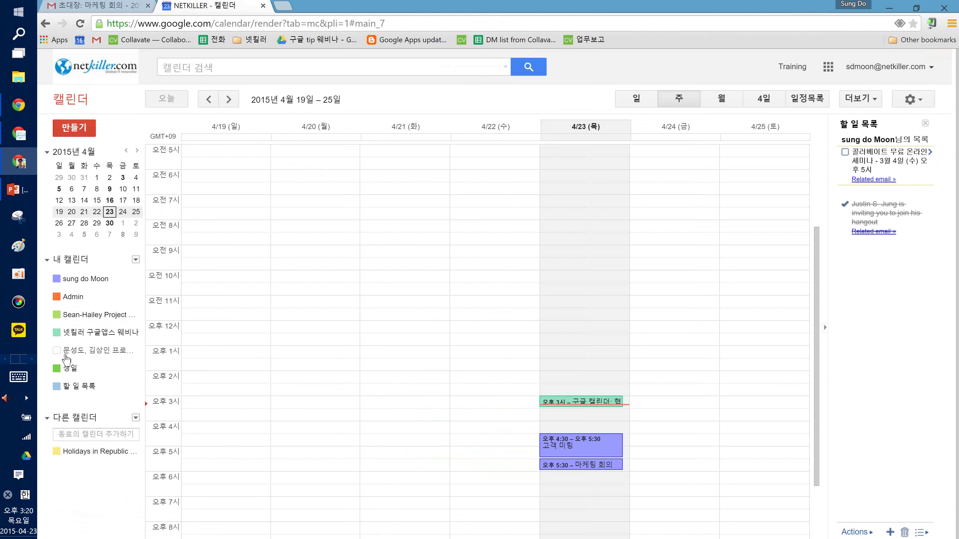
pyautogui.click(66, 353)
pyautogui.hotkey('alt', 'Tab')
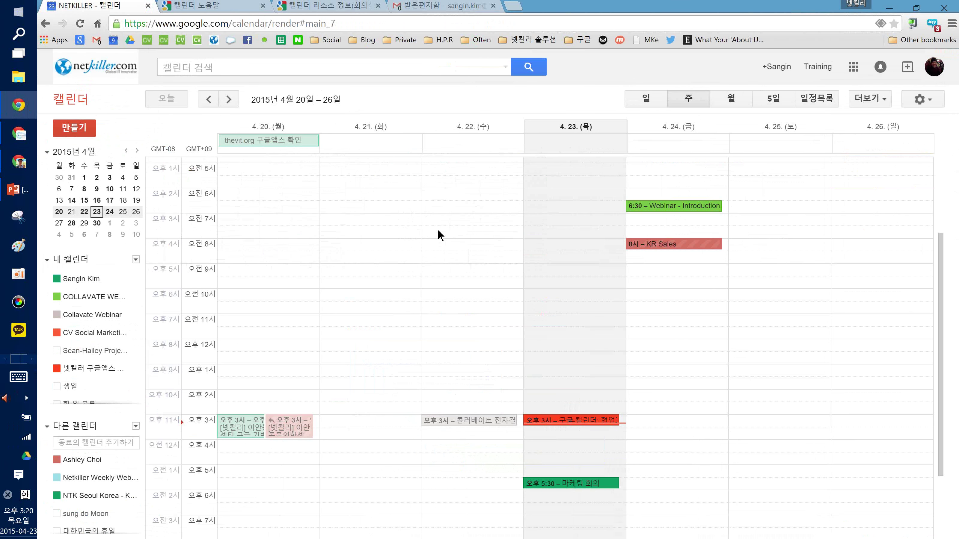
# Reload the colleague's calendar and hide the 생일 birthdays calendar
pyautogui.press('F5')
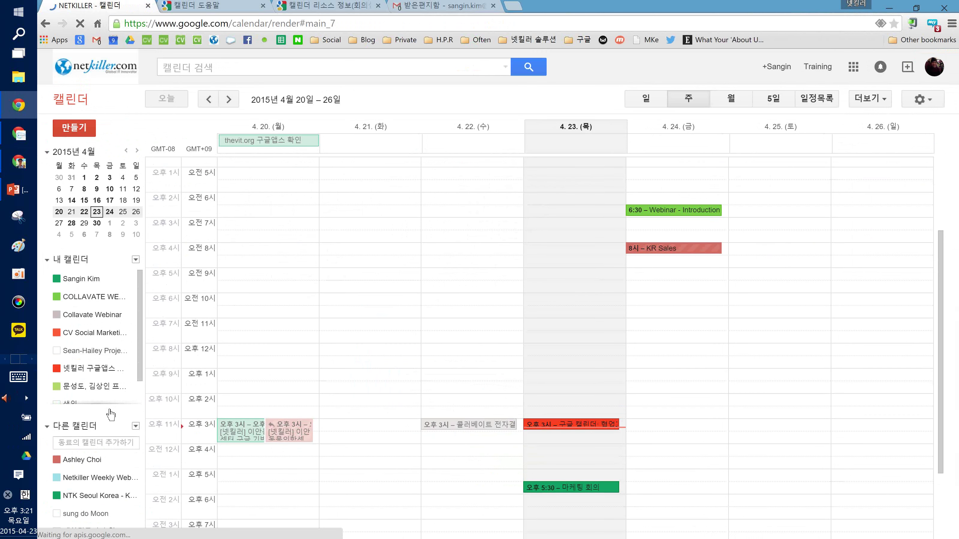
pyautogui.scroll(-1, 87, 359)
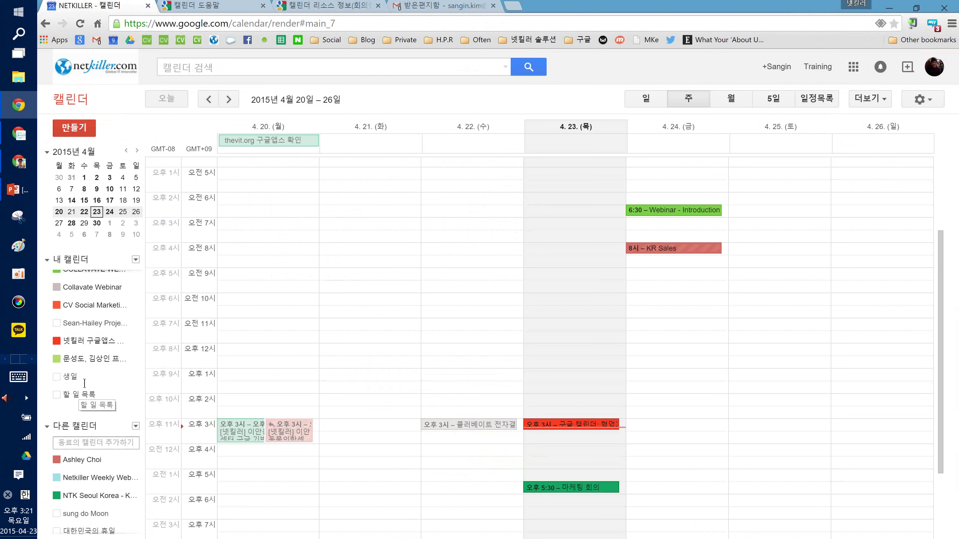
pyautogui.click(70, 377)
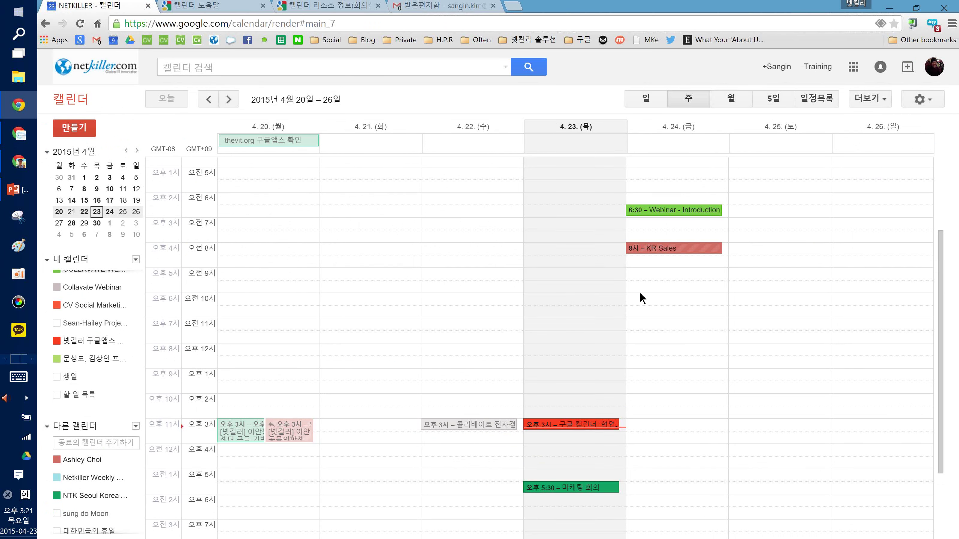
# Create a 10–11 meeting titled 회의 on 24 April in the project calendar, then switch windows
pyautogui.click(642, 311)
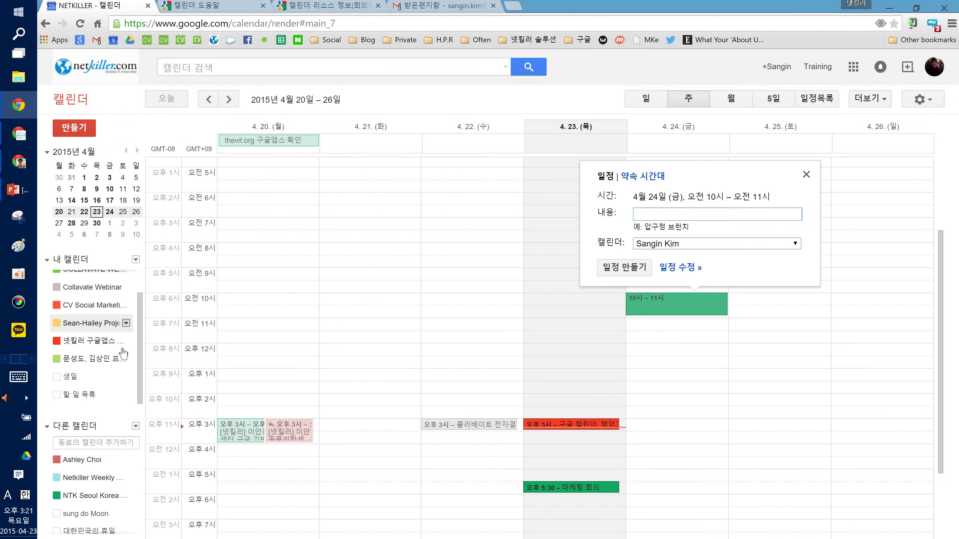
pyautogui.click(667, 245)
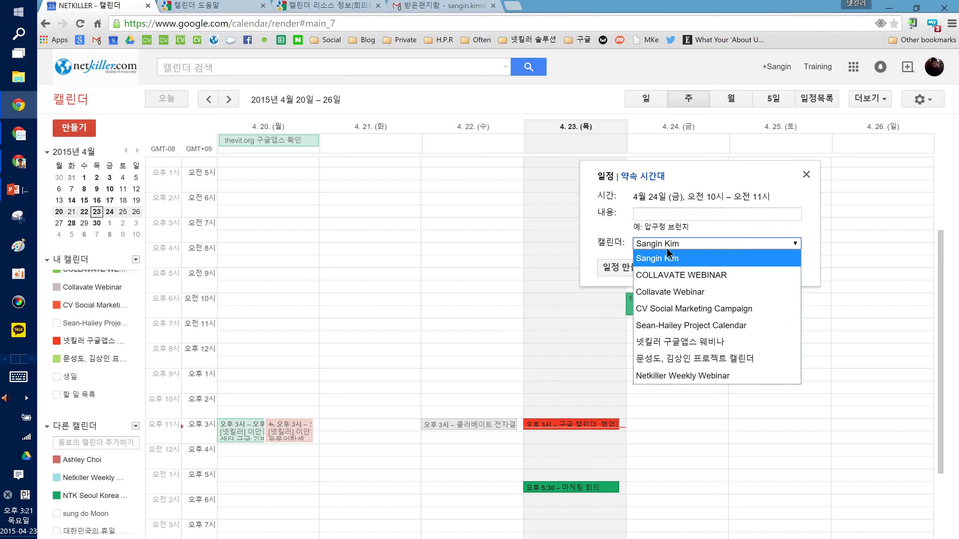
pyautogui.click(657, 362)
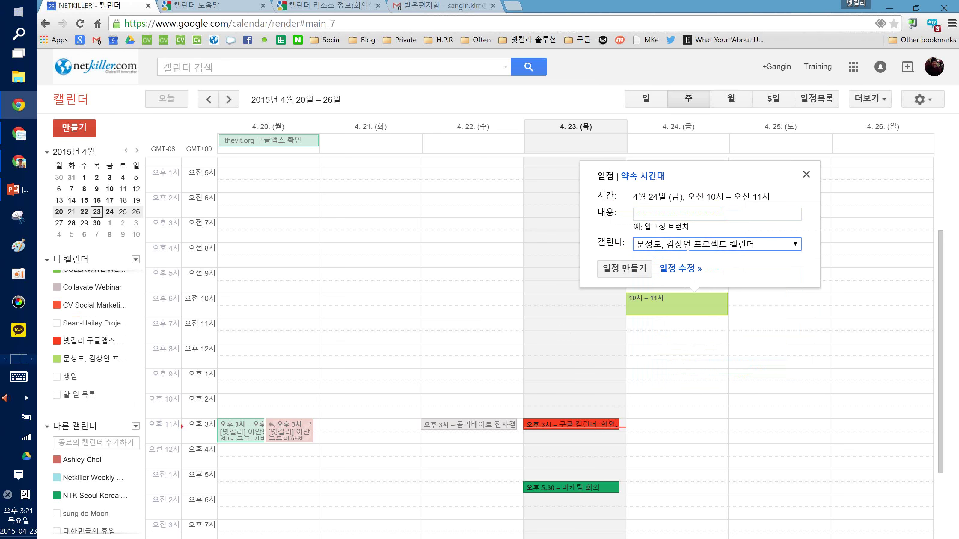
pyautogui.click(662, 214)
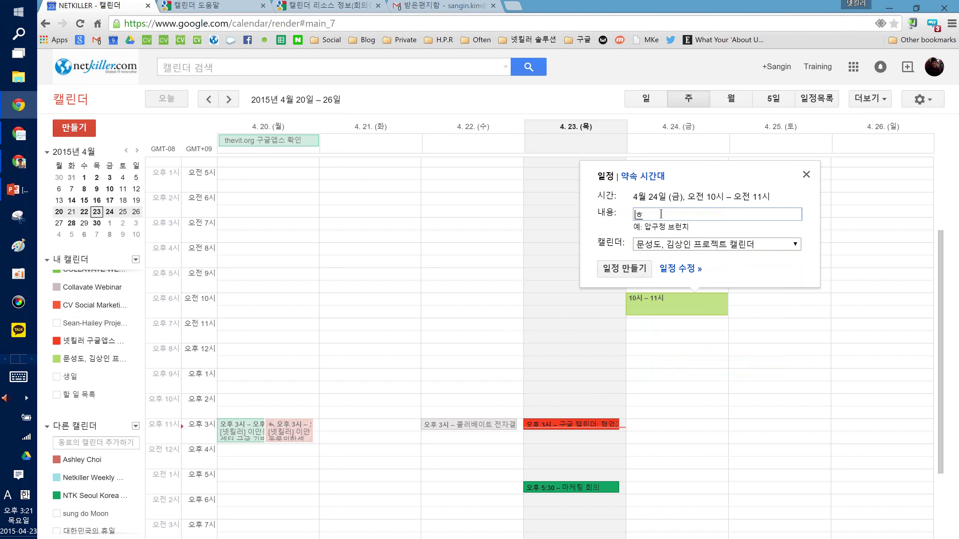
pyautogui.write('회의.')
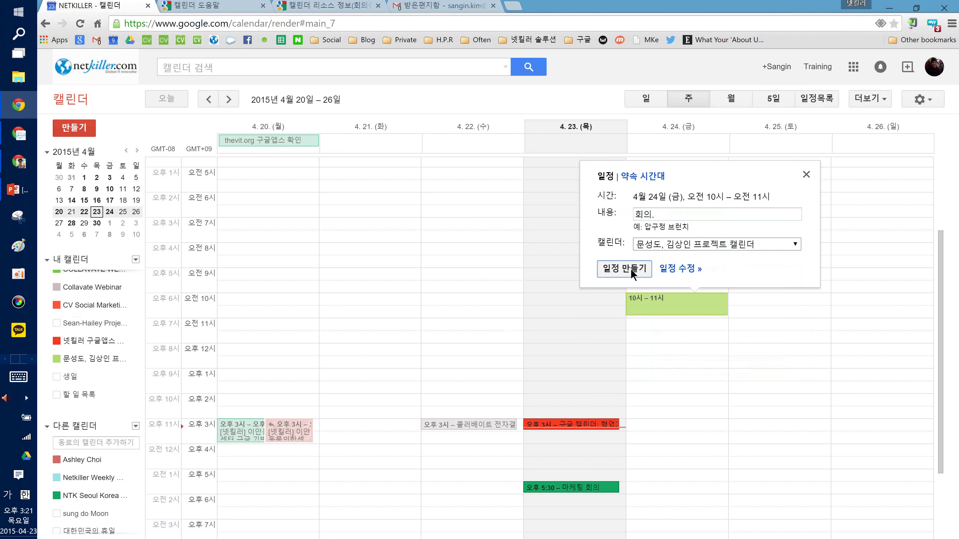
pyautogui.click(631, 268)
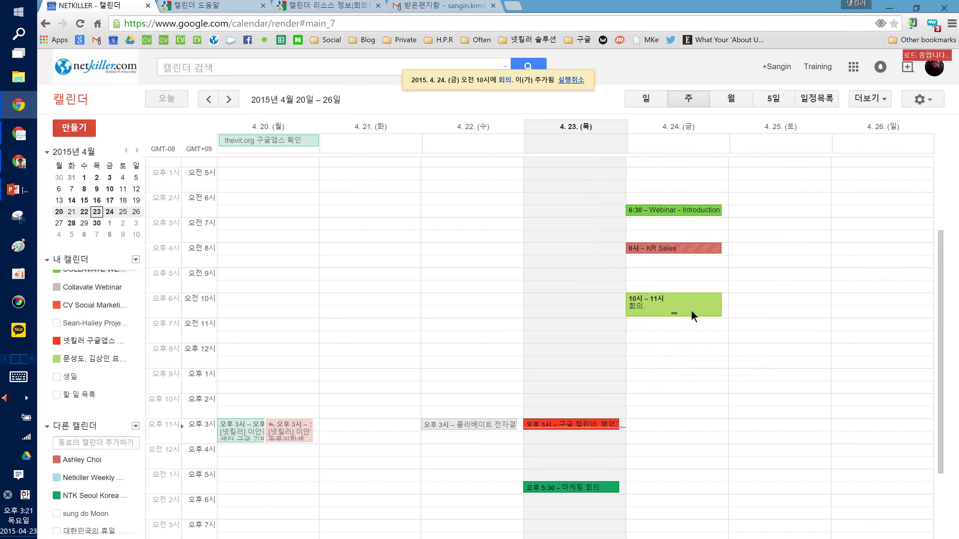
pyautogui.hotkey('alt', 'Tab')
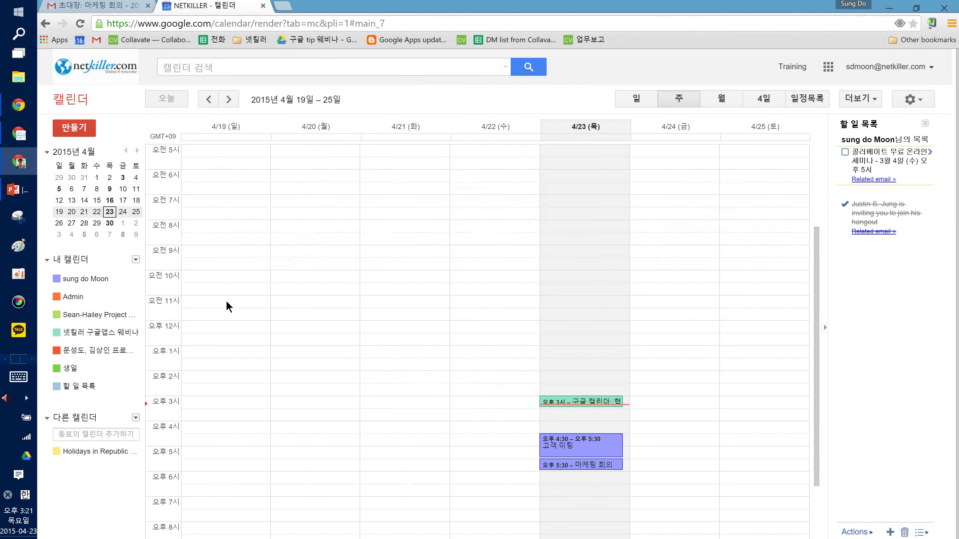
# Reload the teammate's calendar so the new 10–11 회의. meeting appears on 24 April
pyautogui.press('F5')
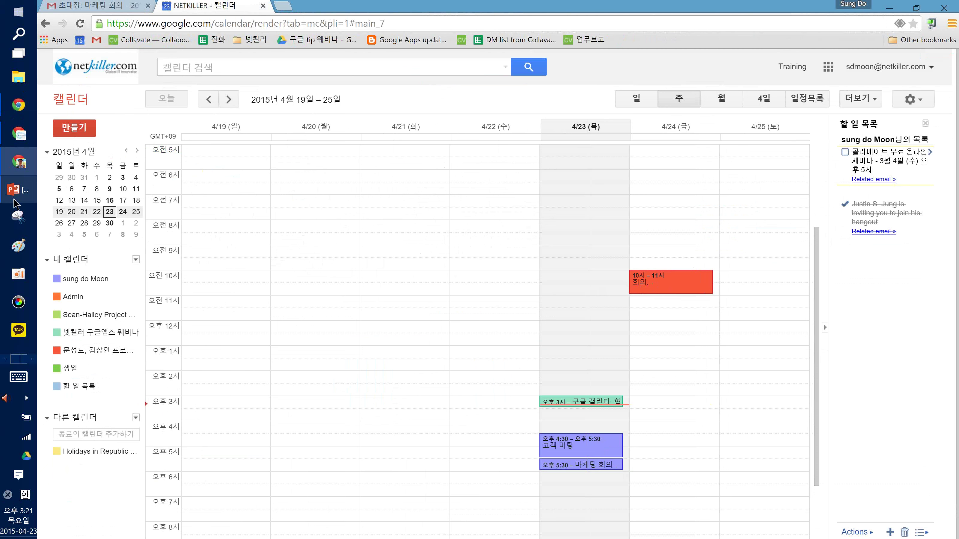
pyautogui.moveTo(15, 204)
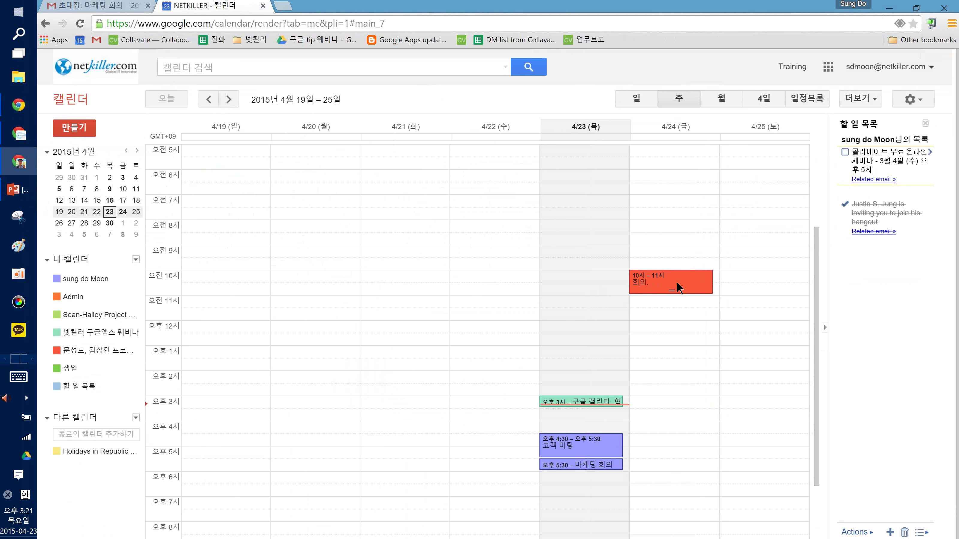
pyautogui.click(18, 189)
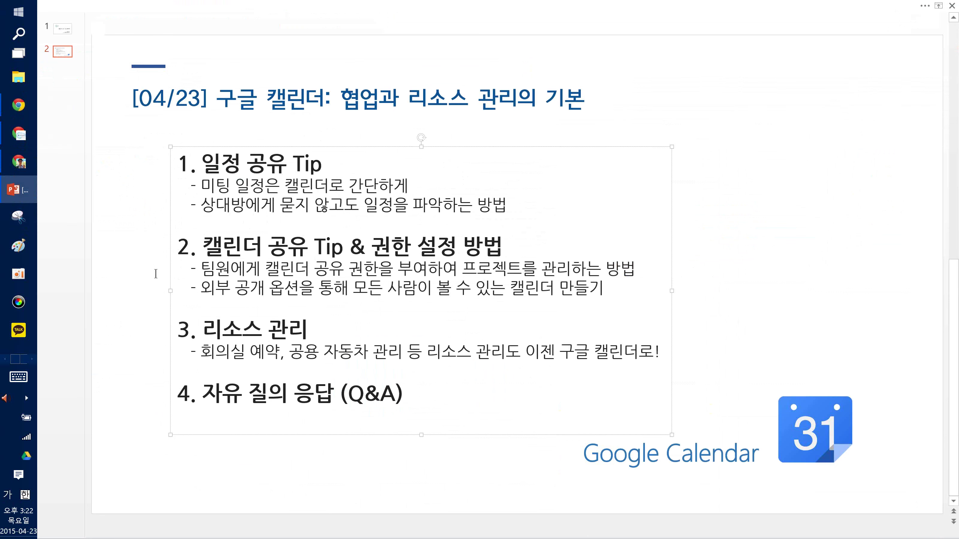
pyautogui.moveTo(202, 290); pyautogui.dragTo(399, 302)
pyautogui.click(399, 298)
pyautogui.hotkey('alt', 'Tab')
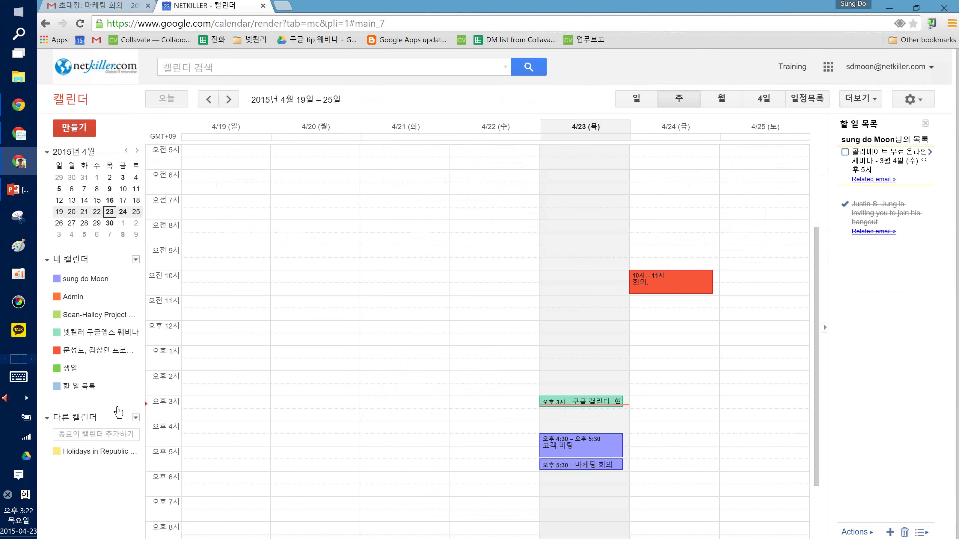
# Show the project calendar's 이 캘린더 공유하기 section in 캘린더 설정, highlighting the specific-people sharing list
pyautogui.click(136, 351)
pyautogui.click(187, 200)
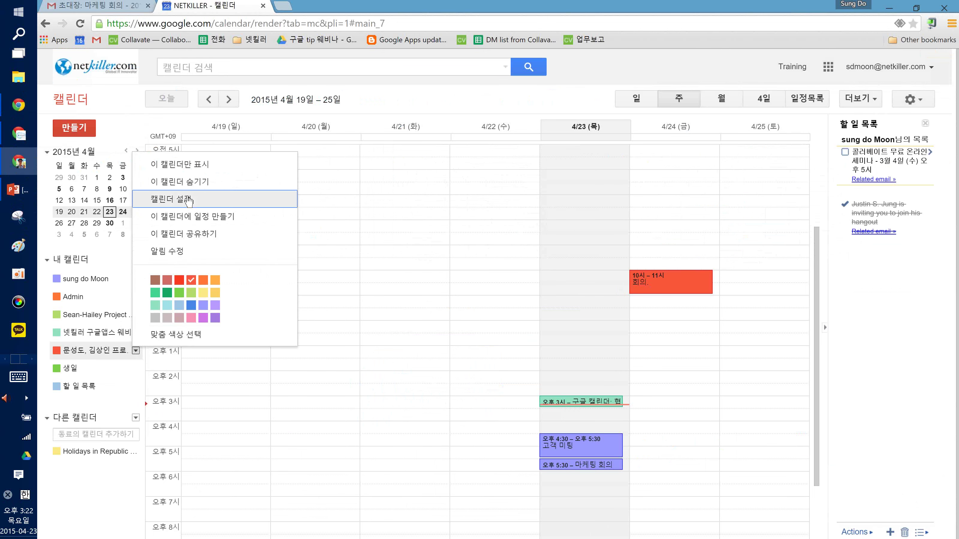
pyautogui.click(125, 113)
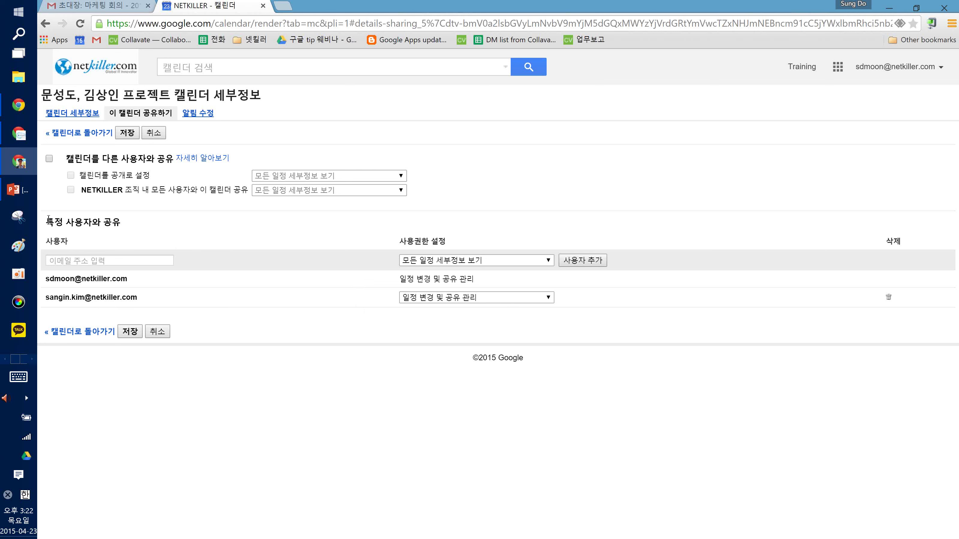
pyautogui.tripleClick(71, 223)
pyautogui.click(71, 224)
# Move from the teammate's calendar window to the presenter's own calendar window
pyautogui.click(8, 174)
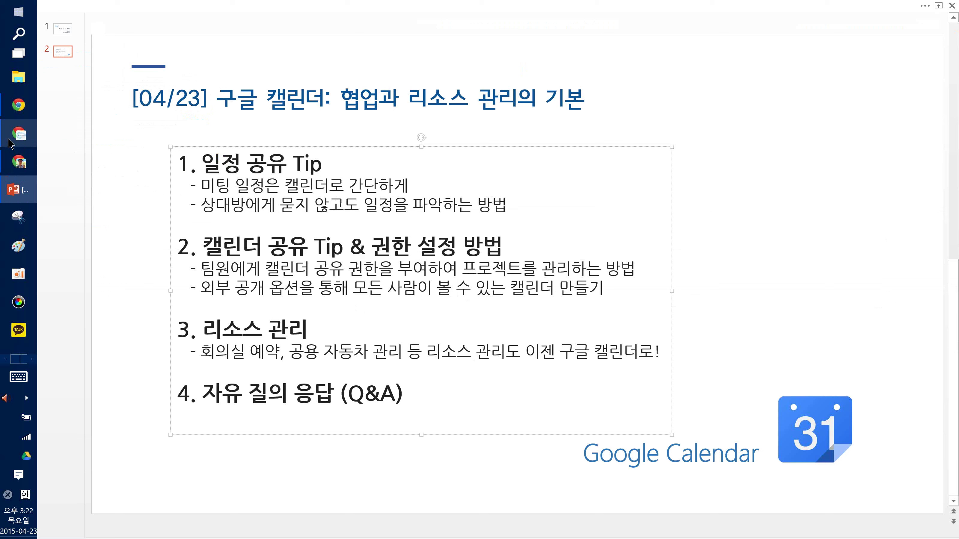
pyautogui.click(10, 143)
pyautogui.click(15, 123)
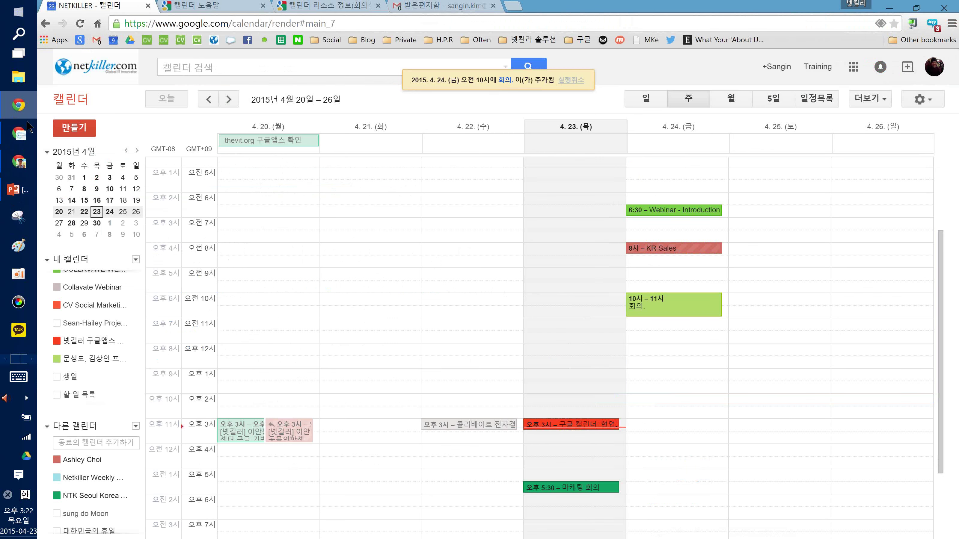
pyautogui.scroll(3, 94, 359)
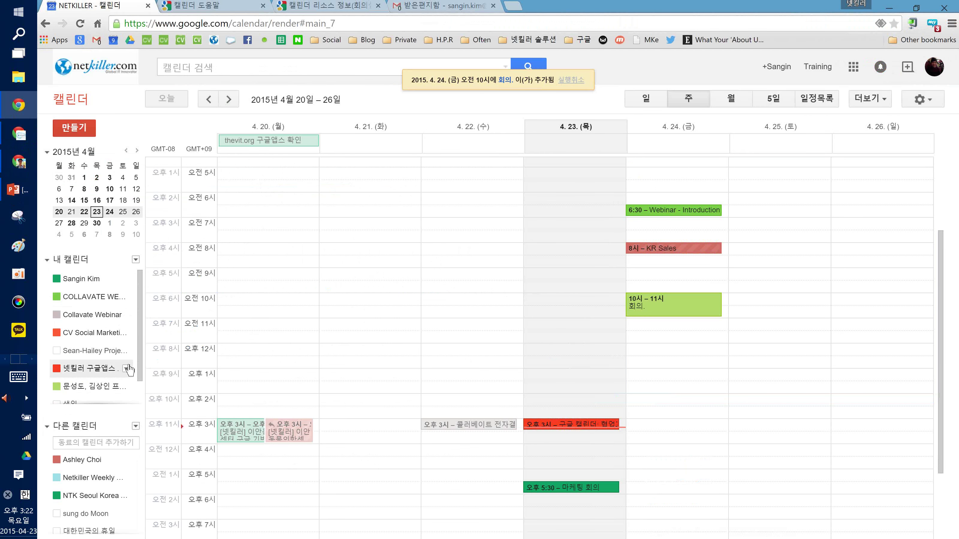
# Review 넷킬러 구글앱스 웨비나 sharing, toggling 캘린더를 공개로 설정, then cancel without saving
pyautogui.click(126, 369)
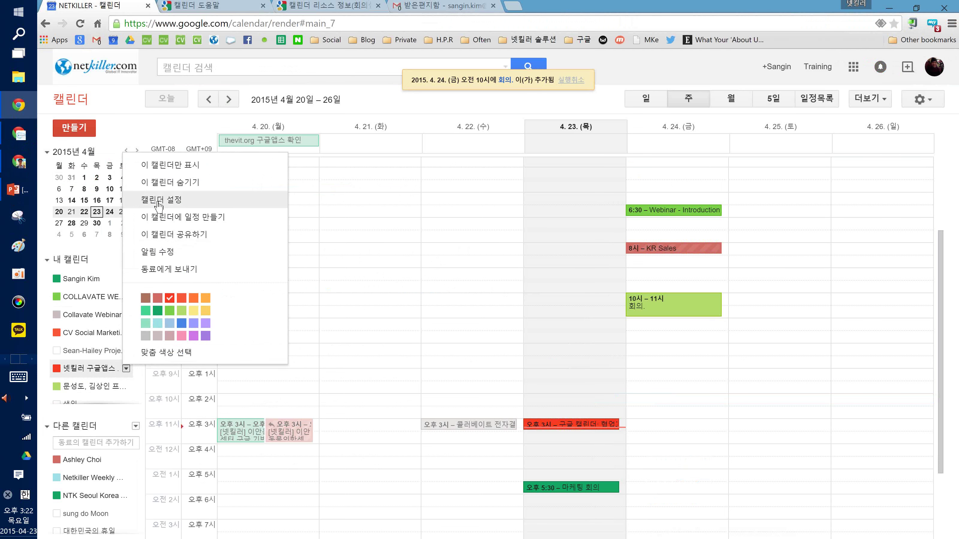
pyautogui.click(159, 204)
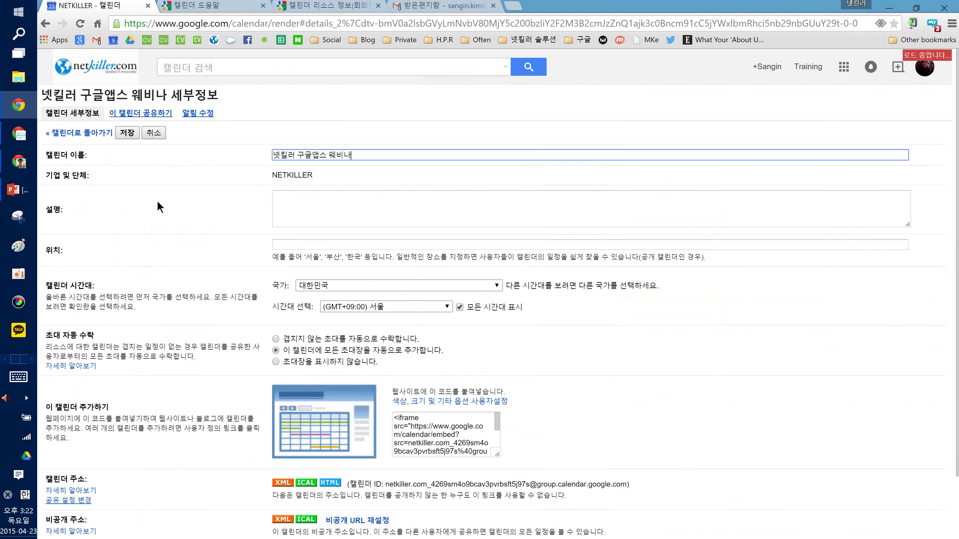
pyautogui.click(140, 113)
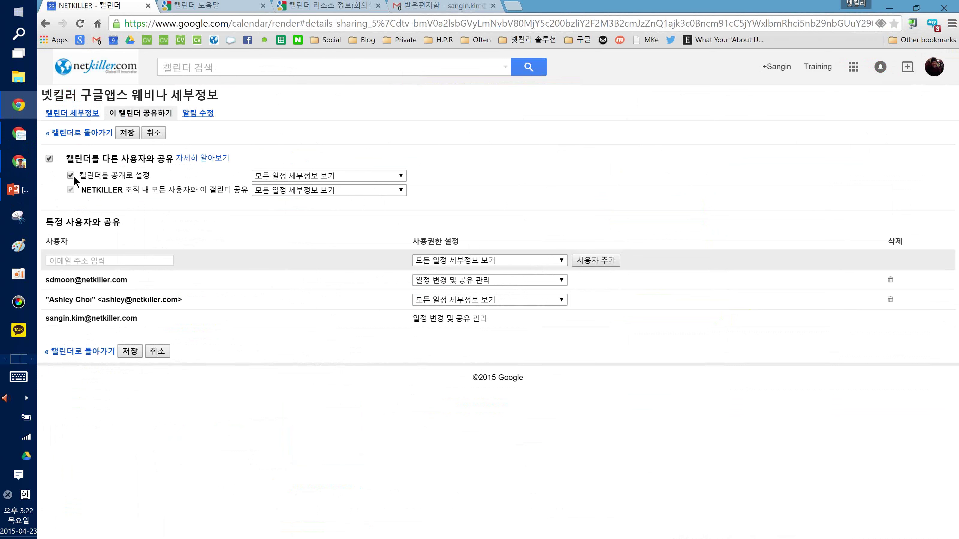
pyautogui.moveTo(81, 176); pyautogui.dragTo(133, 175)
pyautogui.click(132, 175)
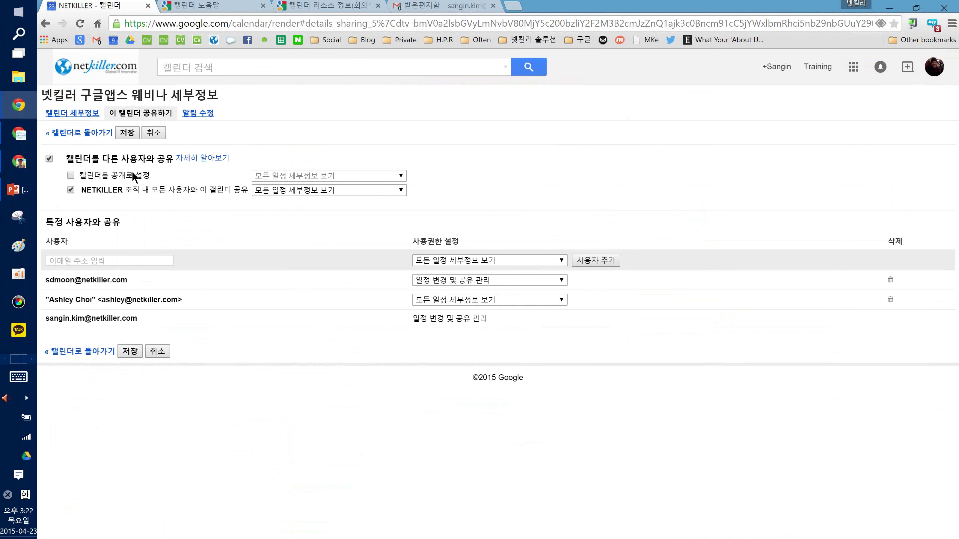
pyautogui.click(122, 175)
pyautogui.click(92, 177)
pyautogui.click(153, 133)
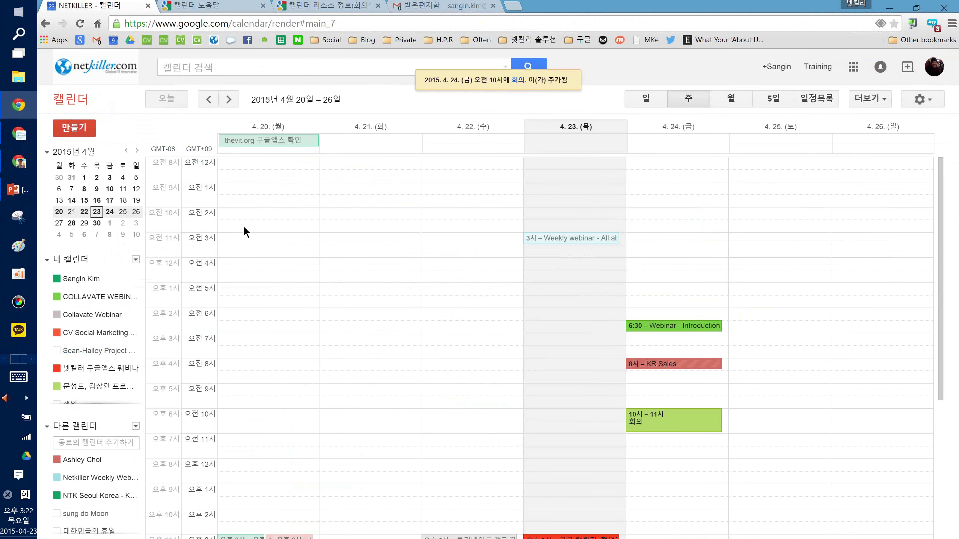
# Show the 리소스 공유 help article briefly, then return to the PowerPoint agenda slide
pyautogui.hotkey('alt', 'Tab')
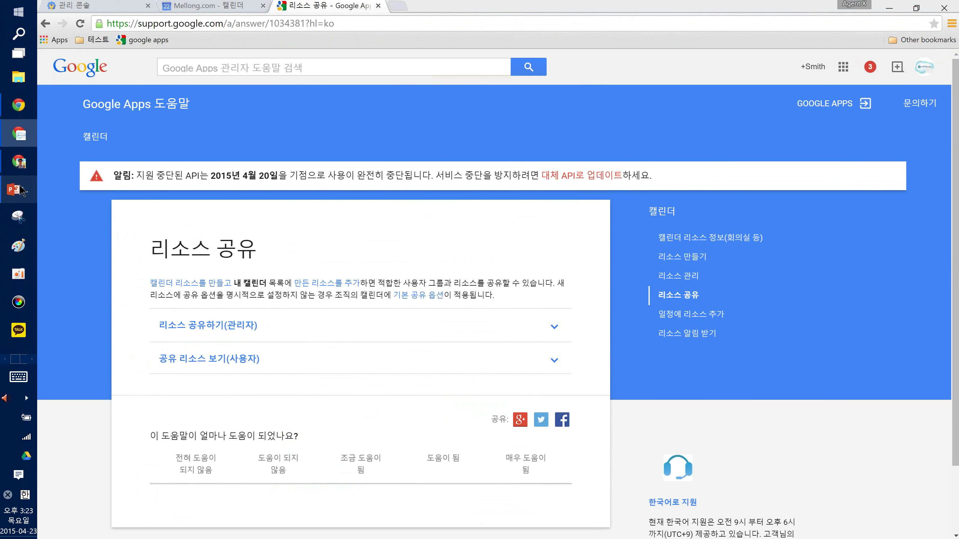
pyautogui.click(18, 189)
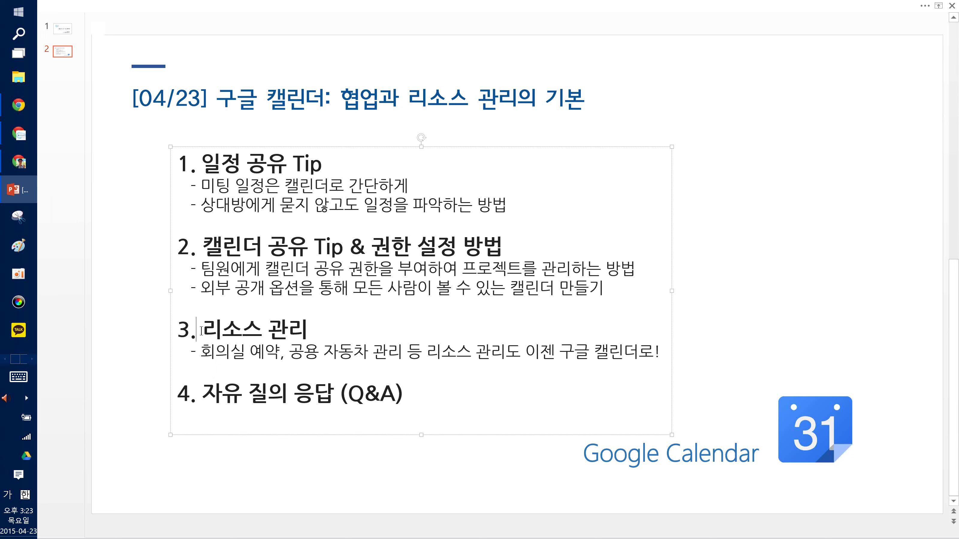
# Point out the 리소스 관리 agenda item, then bring back the 리소스 공유 help page
pyautogui.click(301, 336)
pyautogui.click(118, 262)
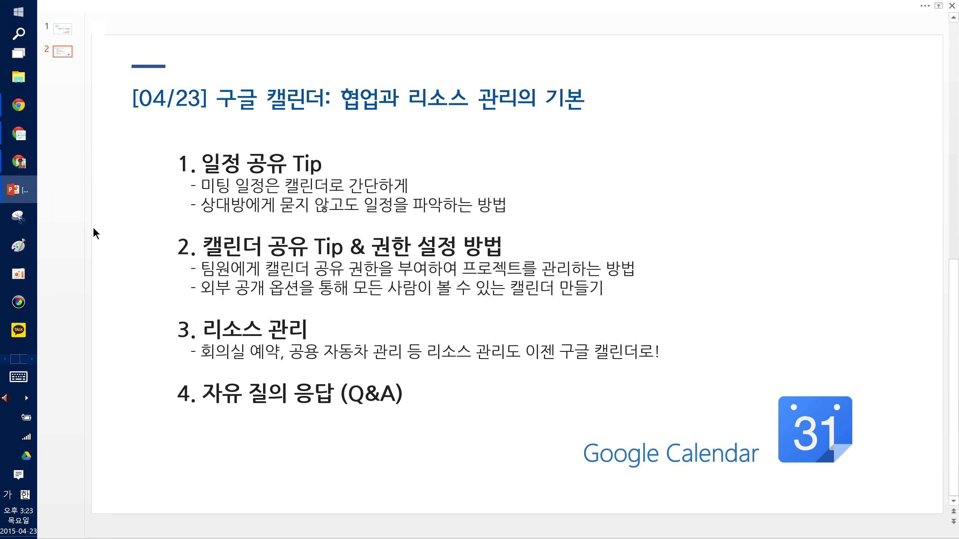
pyautogui.moveTo(23, 142)
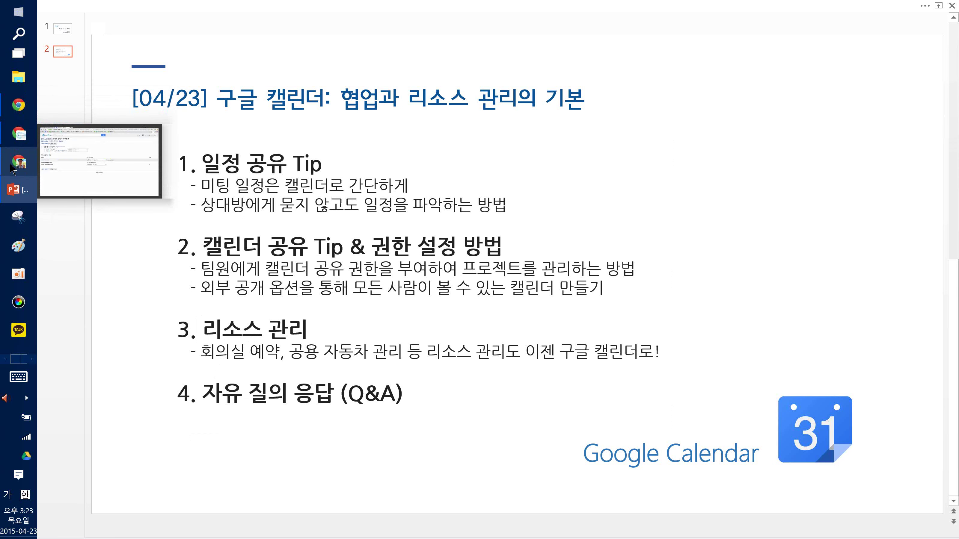
pyautogui.click(16, 144)
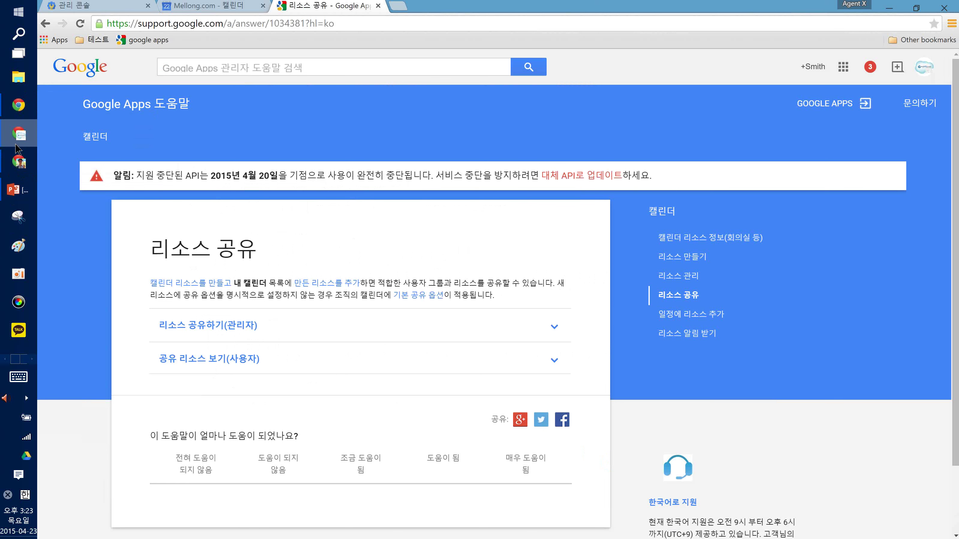
# Switch to the 관리 콘솔 tab and browse the Google apps grid
pyautogui.click(112, 5)
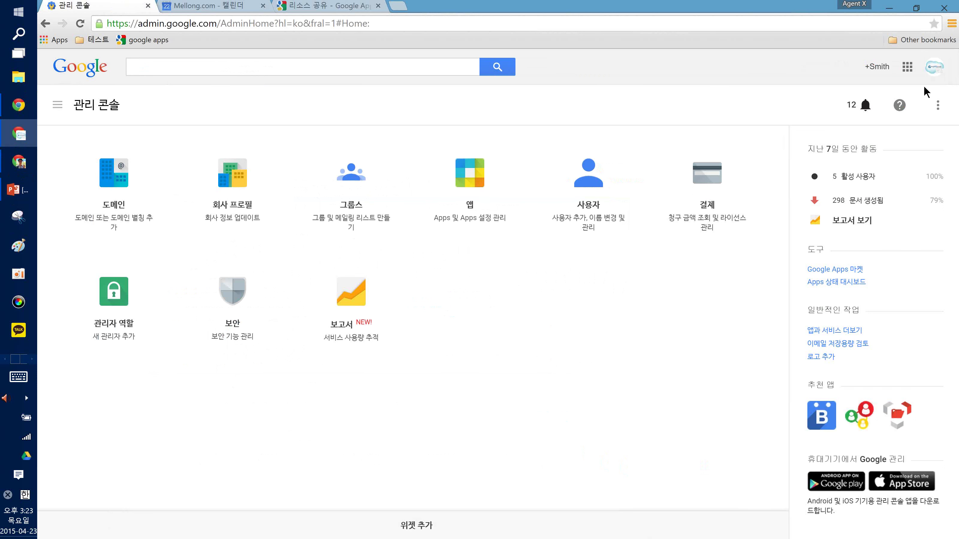
pyautogui.click(908, 68)
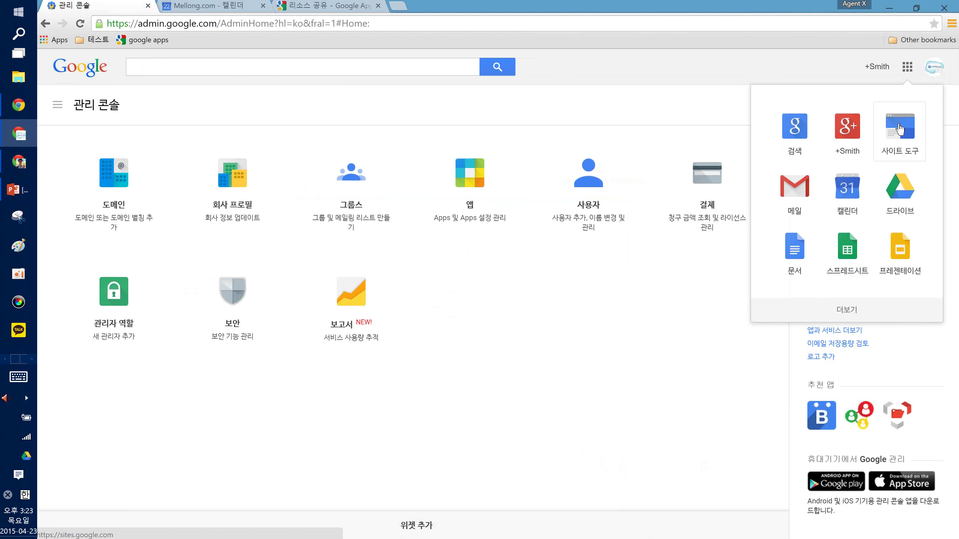
pyautogui.scroll(-3, 853, 218)
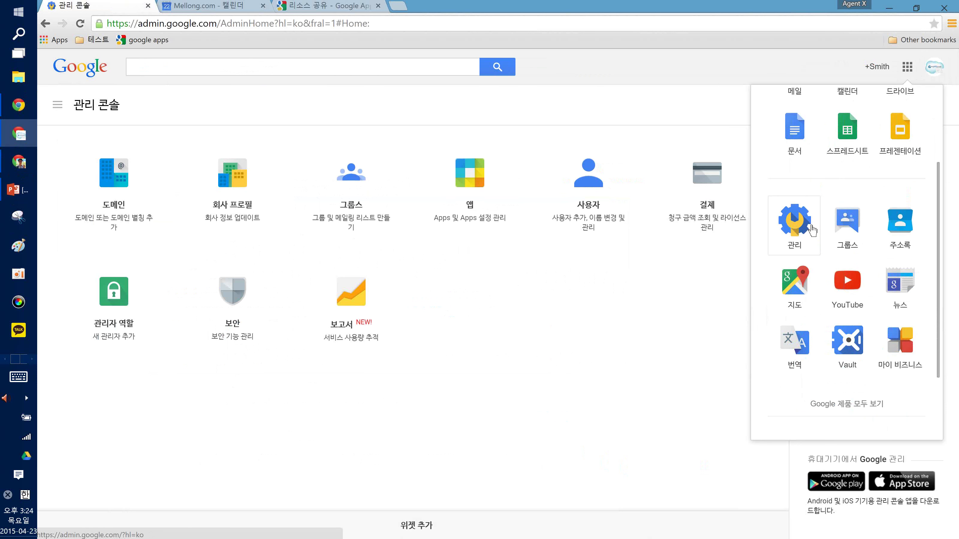
pyautogui.click(689, 326)
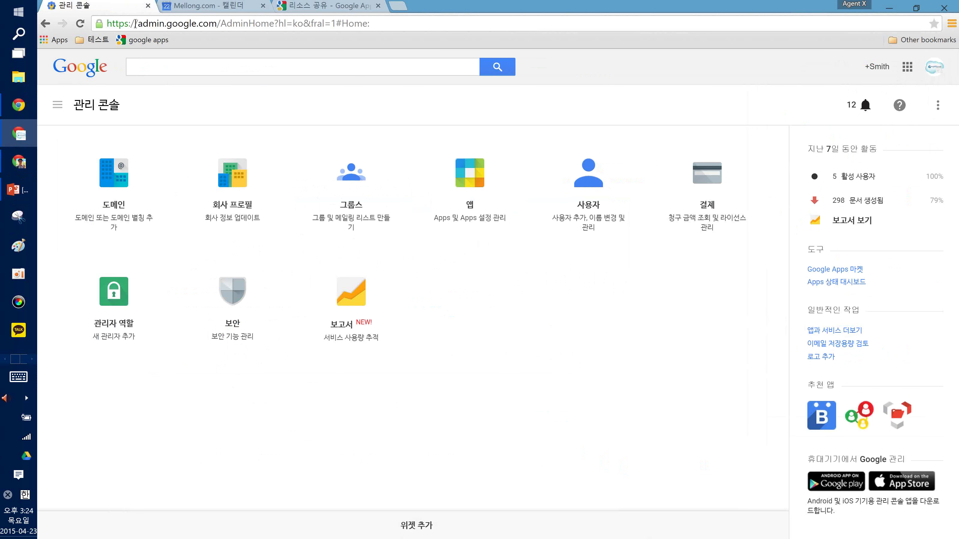
# Highlight the Admin console's web address in the address bar
pyautogui.click(139, 23)
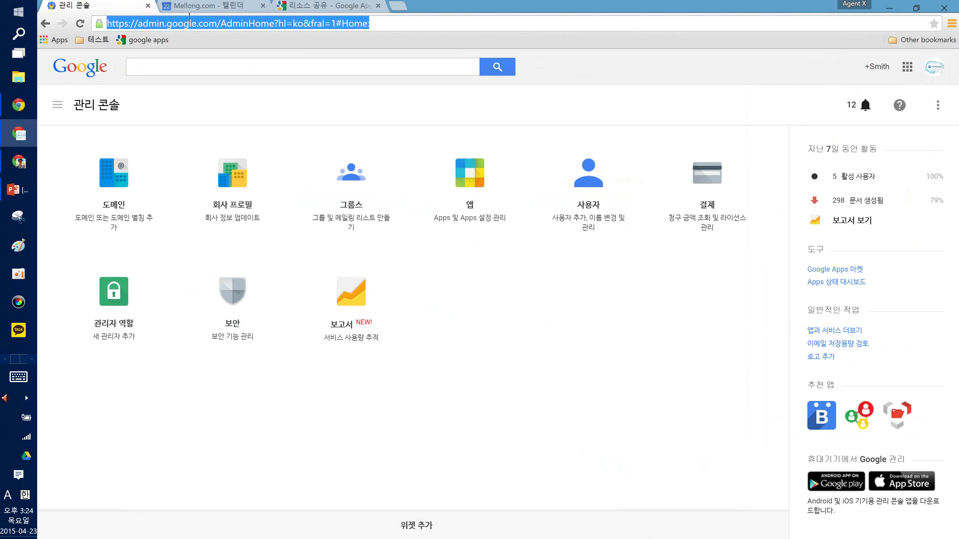
pyautogui.click(189, 24)
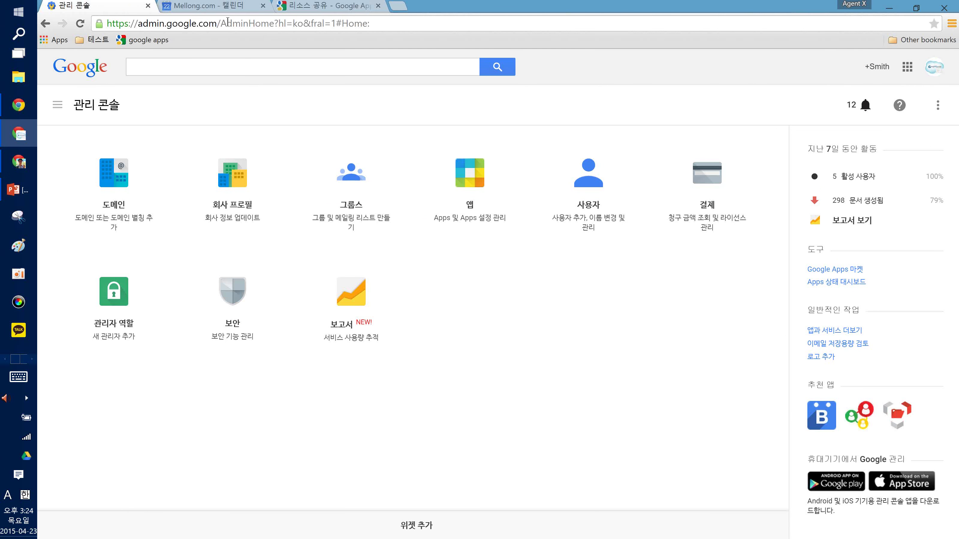
pyautogui.moveTo(214, 23); pyautogui.dragTo(115, 23)
pyautogui.click(115, 23)
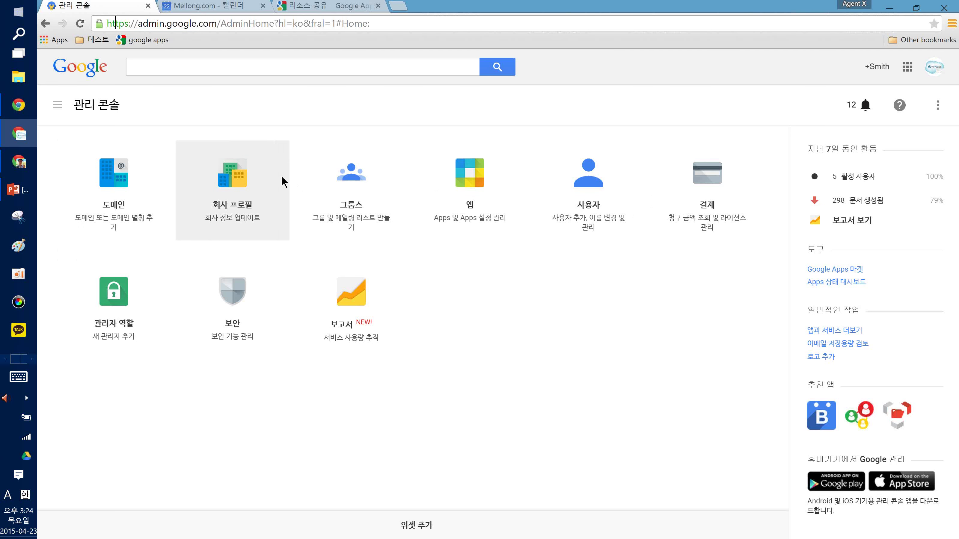
# Open Apps > Google Apps > Calendar resources, view meeting room -A, and return to the list
pyautogui.click(453, 187)
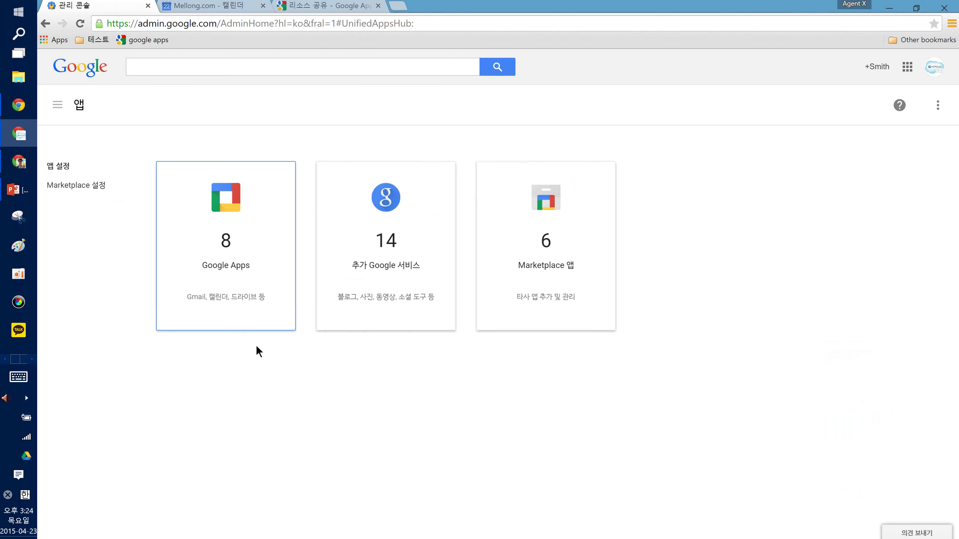
pyautogui.click(240, 247)
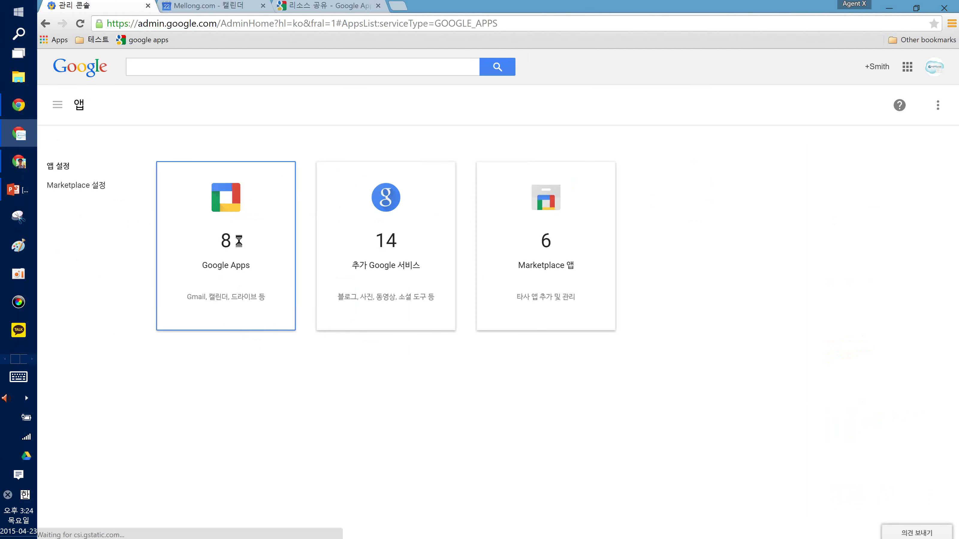
pyautogui.click(104, 376)
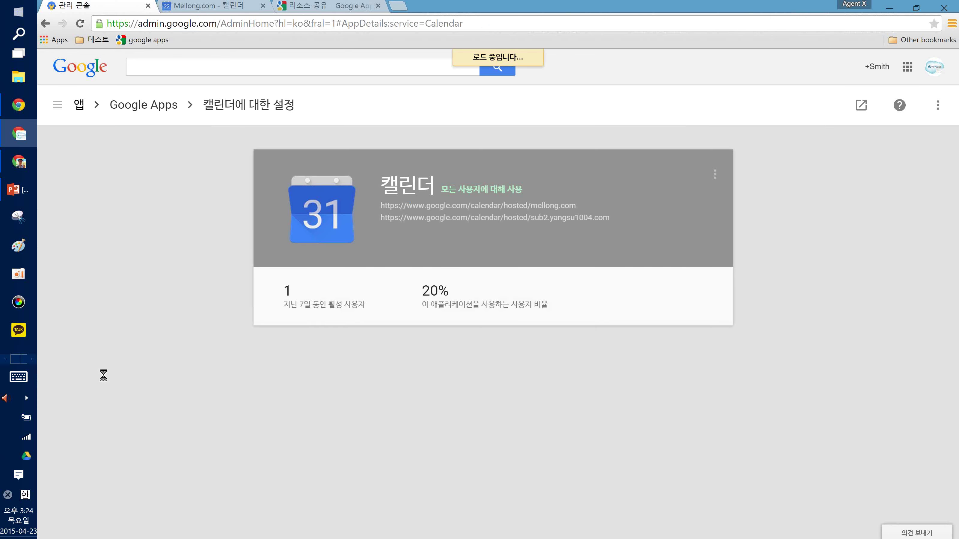
pyautogui.scroll(-3, 103, 374)
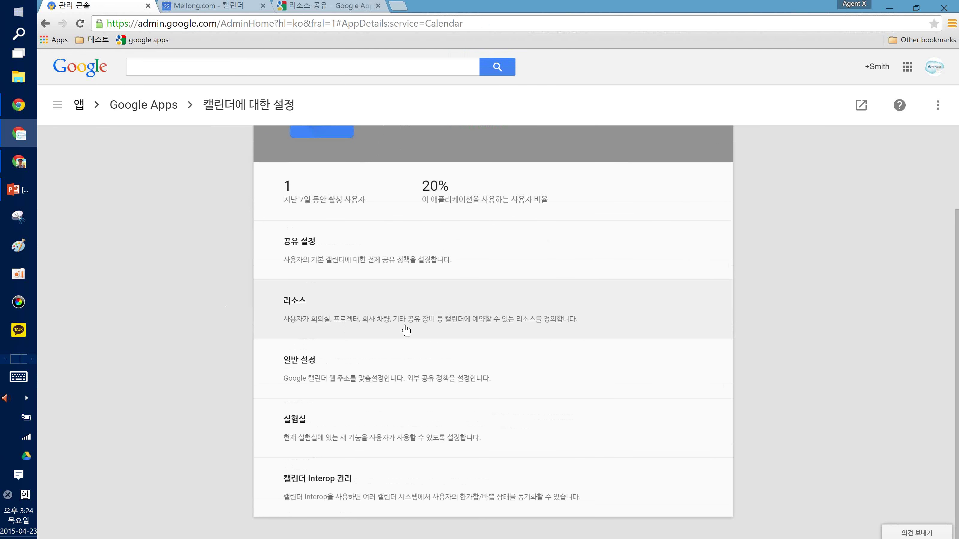
pyautogui.click(439, 330)
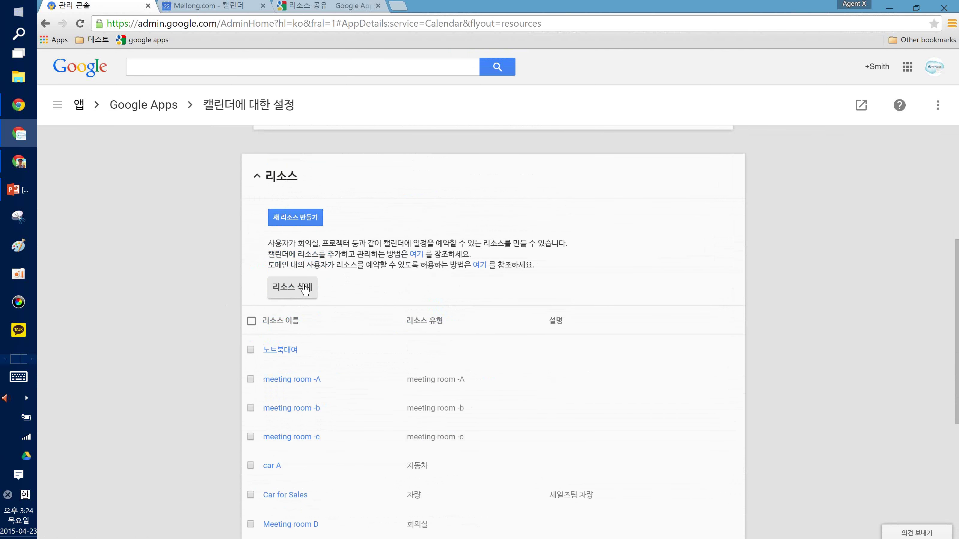
pyautogui.click(286, 318)
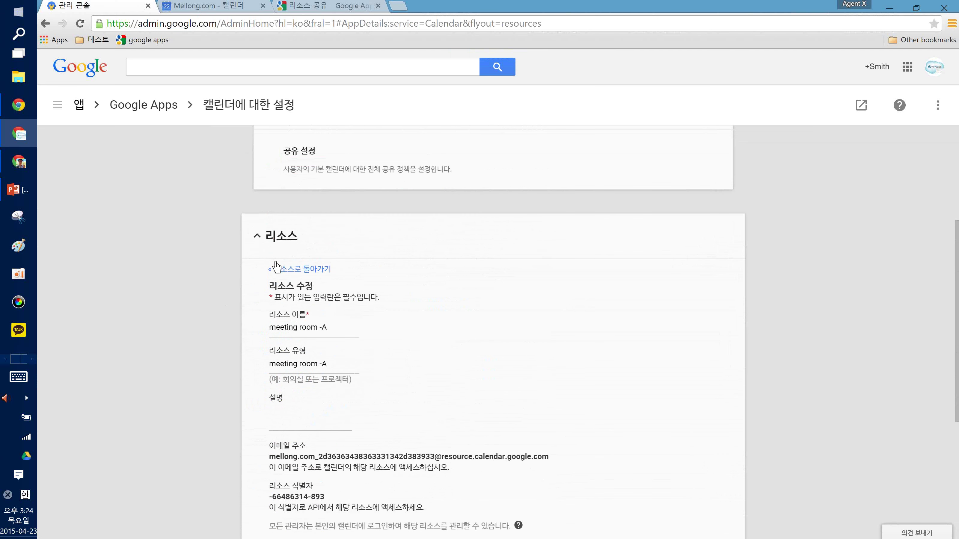
pyautogui.click(290, 270)
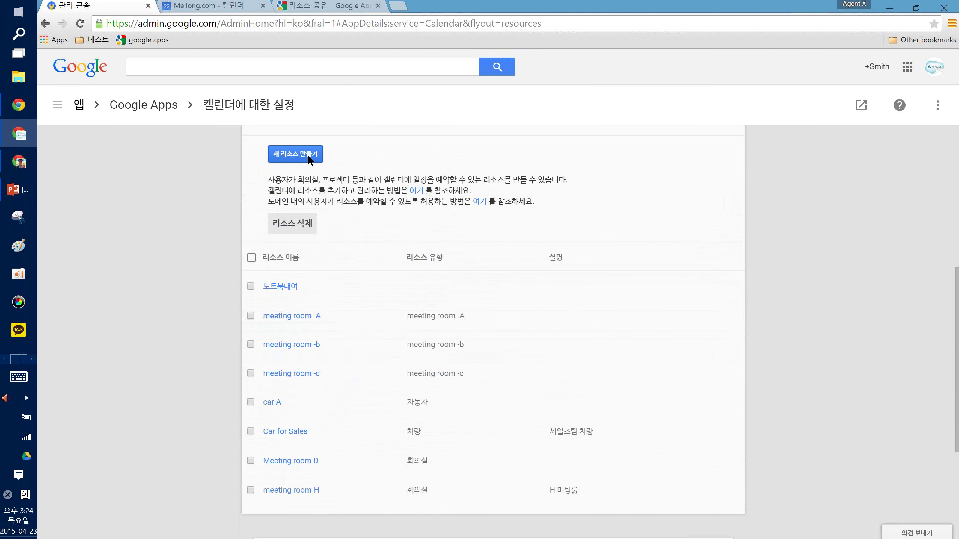
# Create and save a new resource named 넷킬러 미팅룸 with type 회의실
pyautogui.click(307, 155)
pyautogui.click(298, 211)
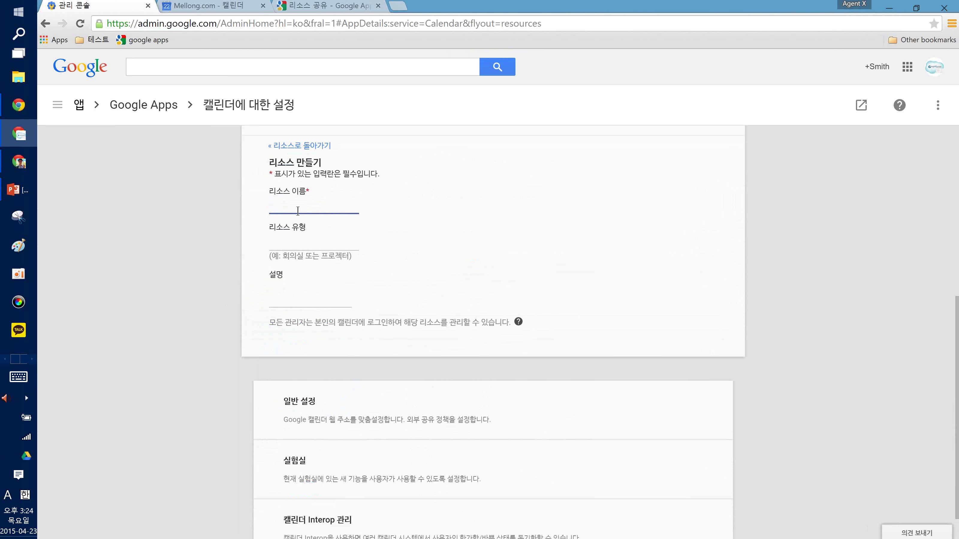
pyautogui.write('d')
pyautogui.press('Hangul')
pyautogui.write('넷킬러 미팅룸')
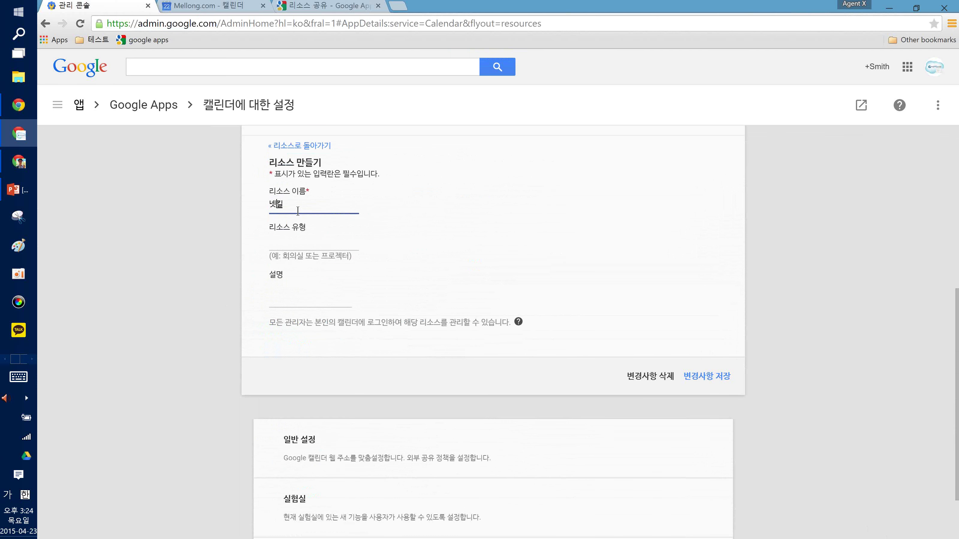
pyautogui.click(294, 245)
pyautogui.write('회의실')
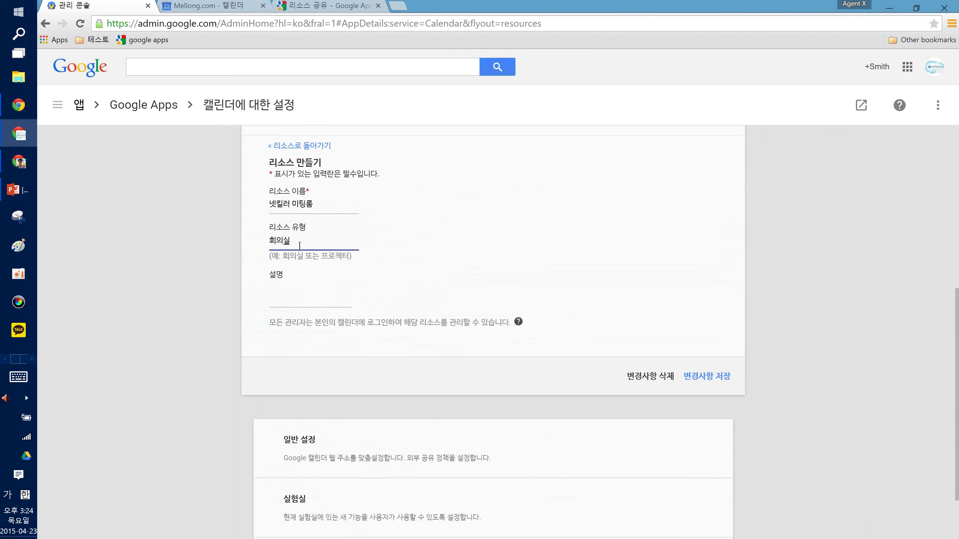
pyautogui.click(195, 306)
pyautogui.click(705, 393)
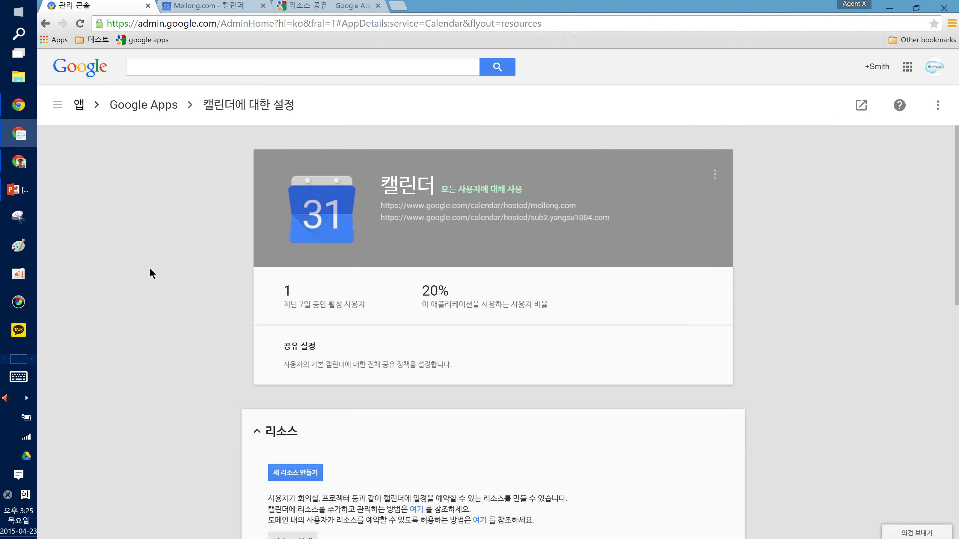
# Point out the new room in the updated resource table, then switch to Calendar
pyautogui.scroll(-10, 149, 267)
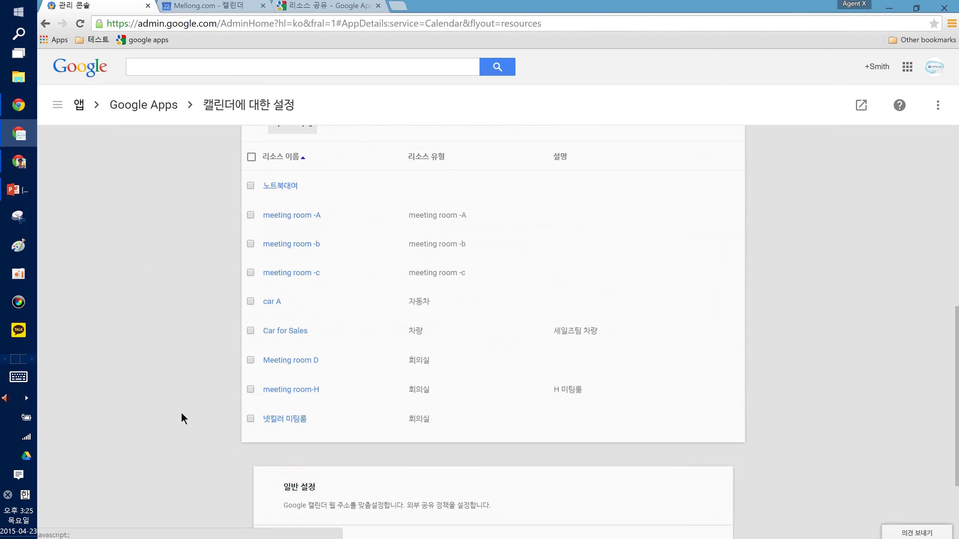
pyautogui.moveTo(195, 397); pyautogui.dragTo(834, 389)
pyautogui.click(833, 389)
pyautogui.scroll(3, 794, 392)
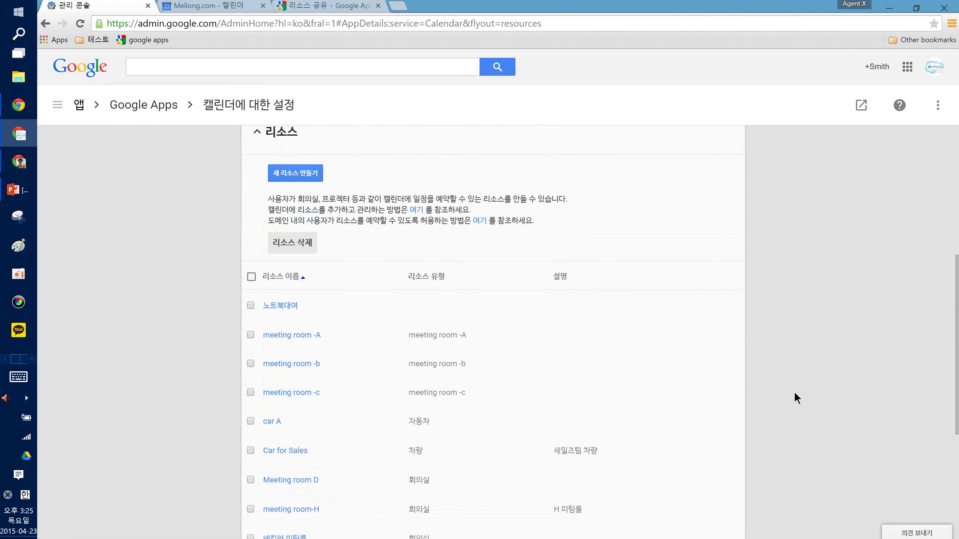
pyautogui.scroll(-1, 796, 398)
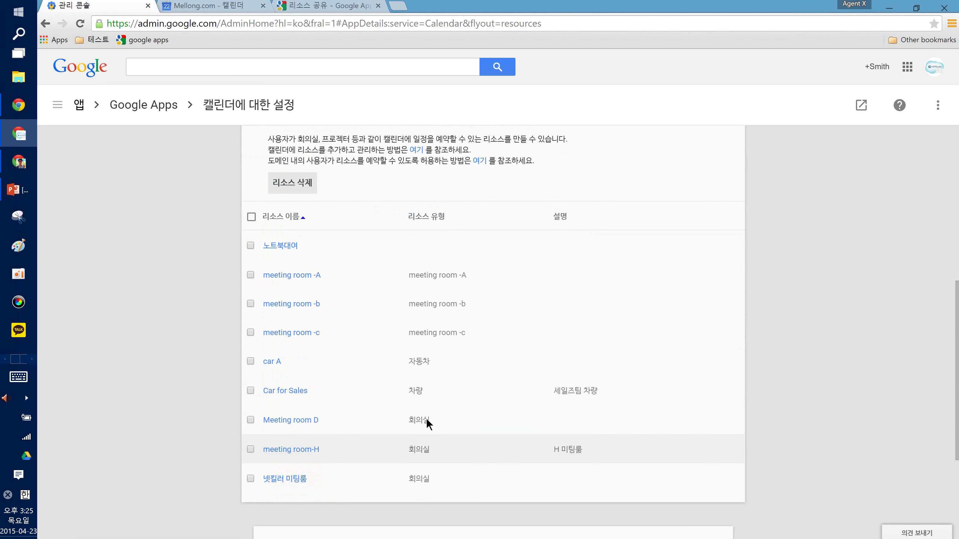
pyautogui.moveTo(204, 435); pyautogui.dragTo(426, 419)
pyautogui.click(358, 103)
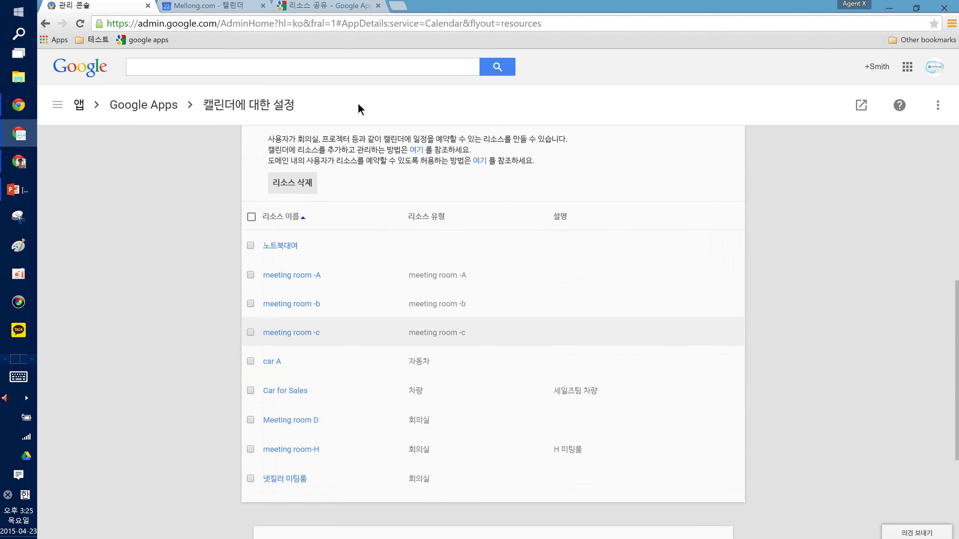
pyautogui.click(214, 5)
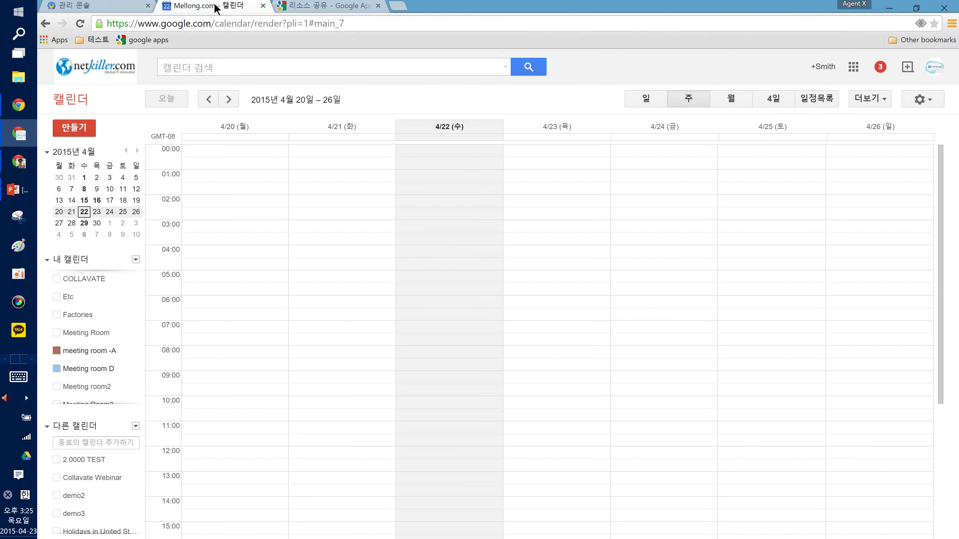
# Show the signed-in account details and highlight the account's domain name
pyautogui.click(934, 69)
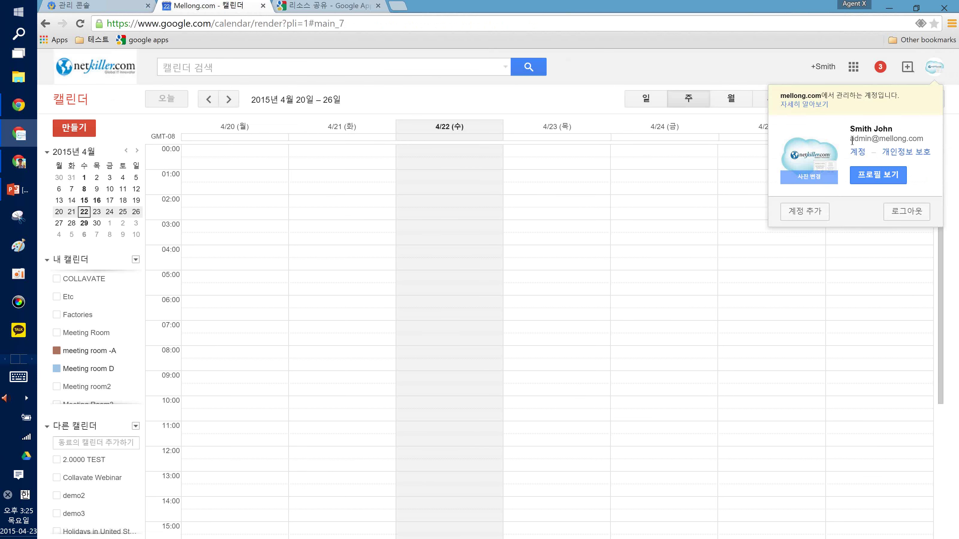
pyautogui.moveTo(849, 145); pyautogui.dragTo(874, 139)
pyautogui.click(920, 136)
pyautogui.click(866, 139)
pyautogui.click(571, 99)
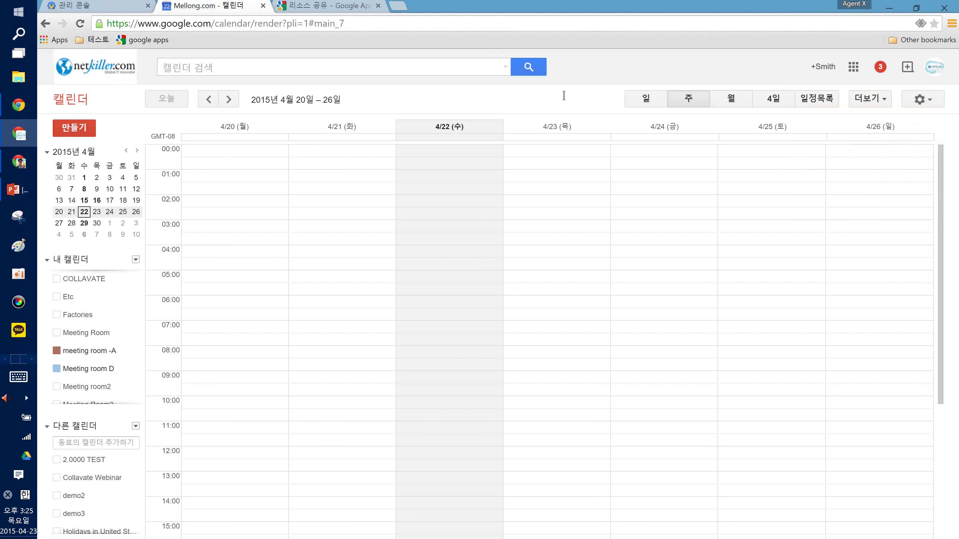
# Reload Calendar and check My calendars for the meeting-room resources against the Admin list
pyautogui.press('F5')
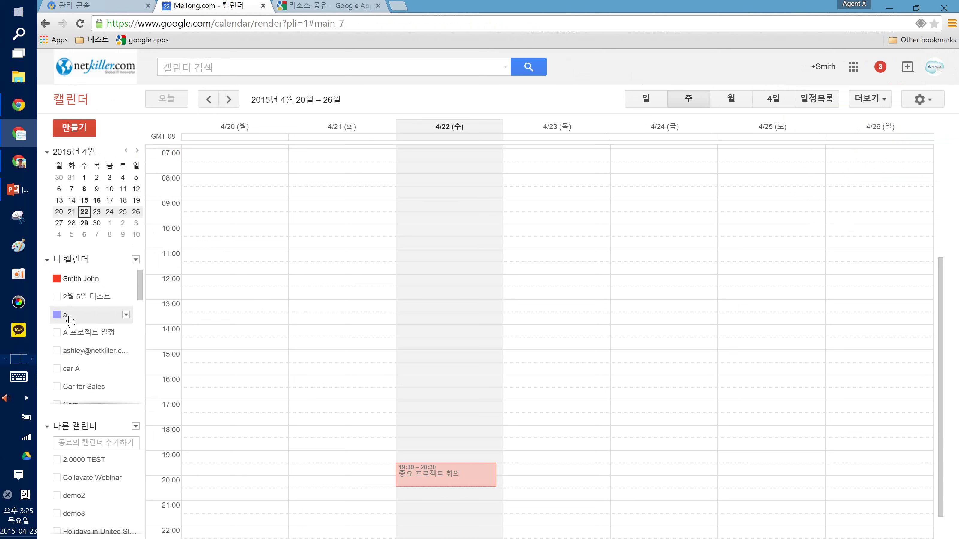
pyautogui.scroll(-1, 83, 340)
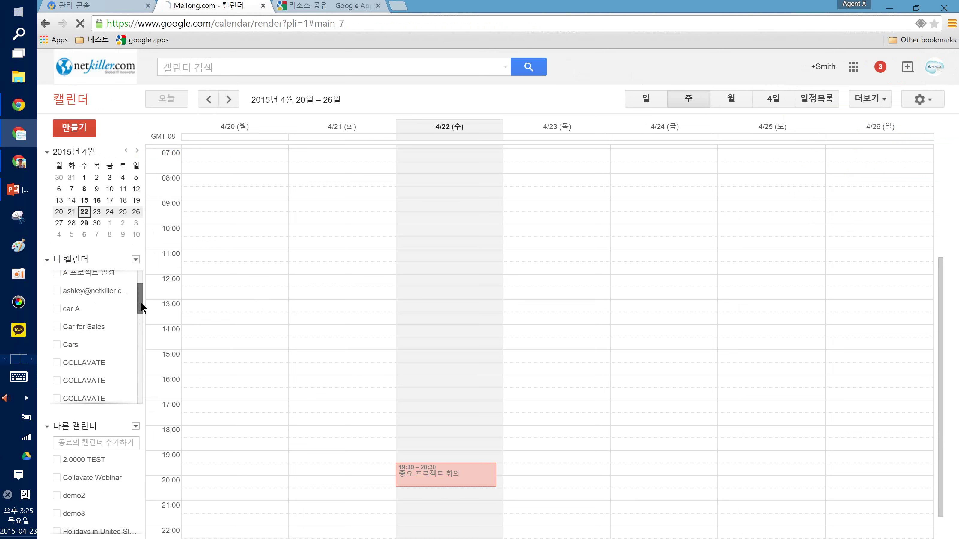
pyautogui.moveTo(140, 302); pyautogui.dragTo(133, 368)
pyautogui.scroll(10, 129, 357)
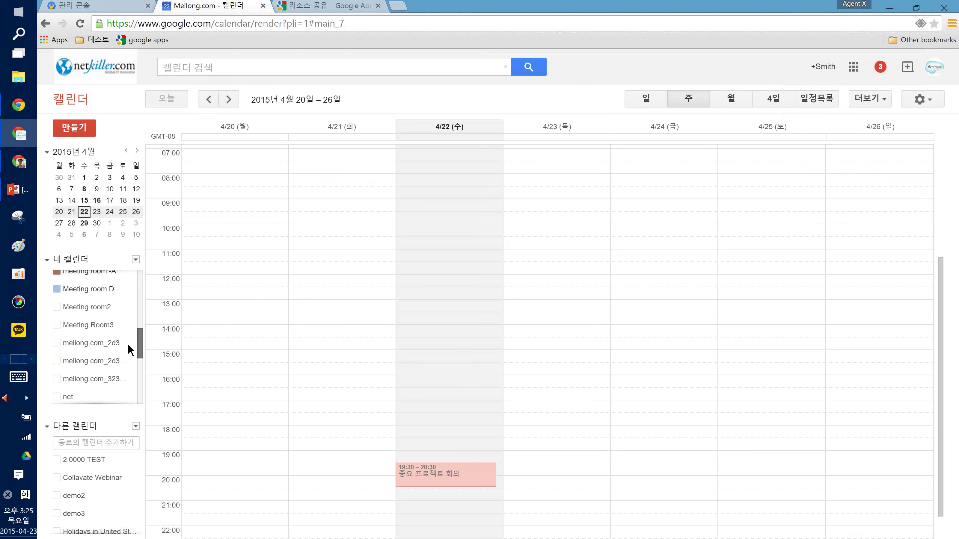
pyautogui.scroll(5, 109, 309)
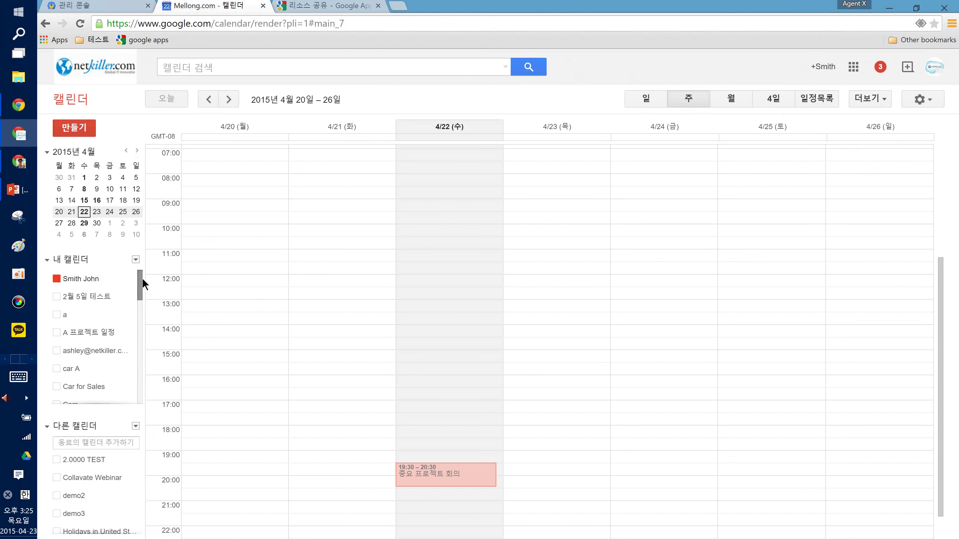
pyautogui.moveTo(142, 278); pyautogui.dragTo(136, 329)
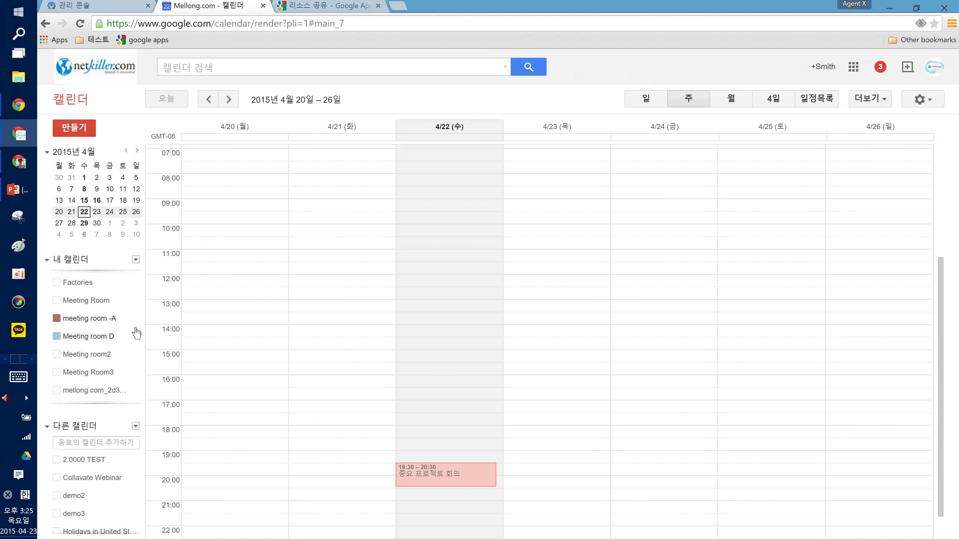
pyautogui.click(95, 5)
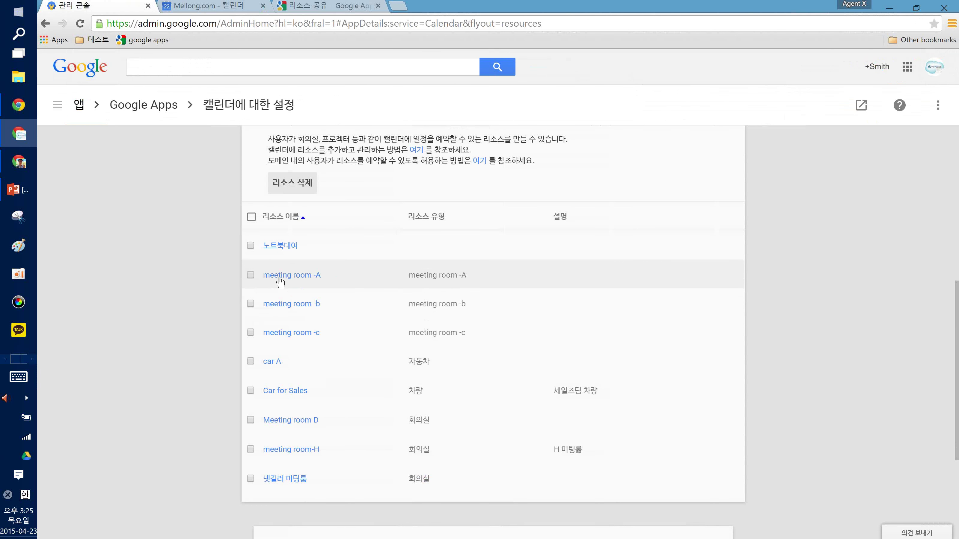
pyautogui.click(219, 5)
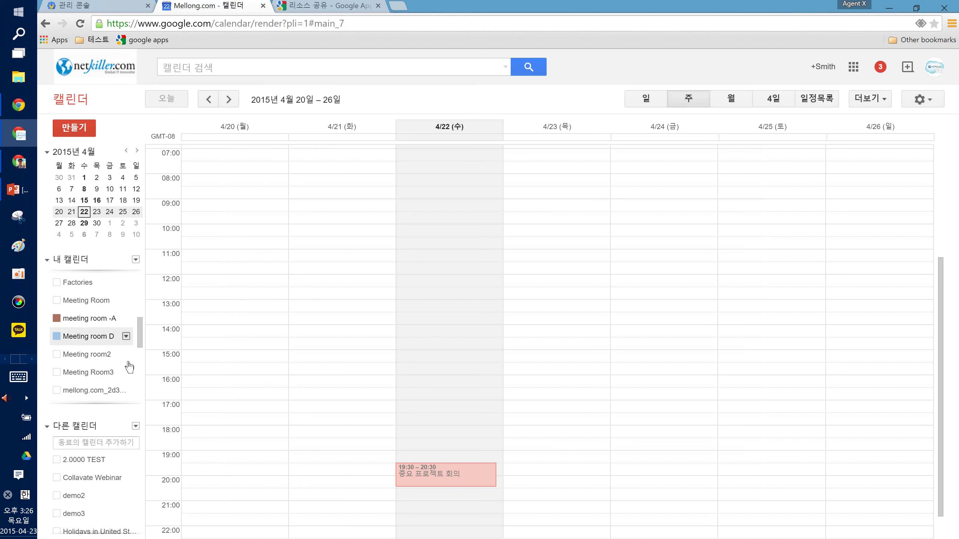
# Open the options menu for Meeting room D under My calendars
pyautogui.click(127, 338)
# In Meeting room D's sharing settings, add two users by their e-mail addresses
pyautogui.click(155, 387)
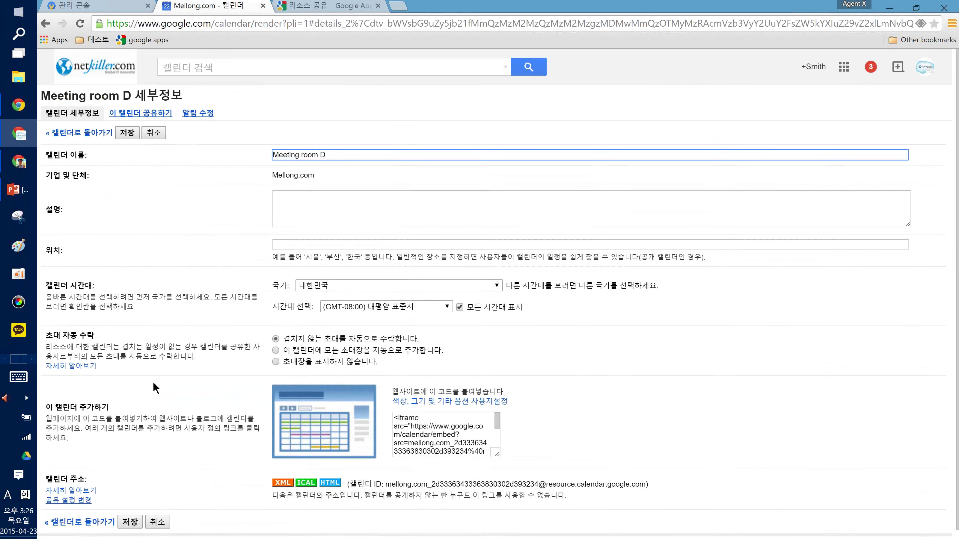
pyautogui.click(127, 112)
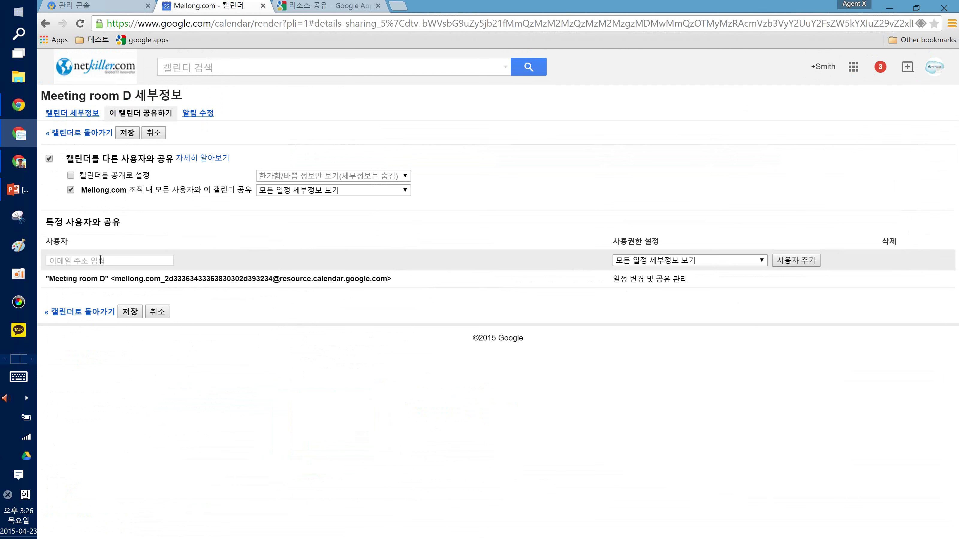
pyautogui.click(100, 260)
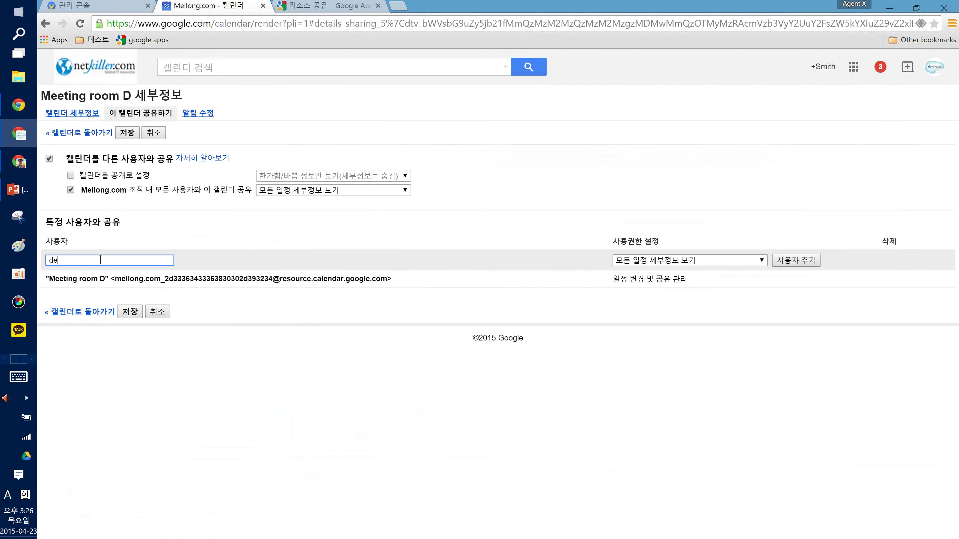
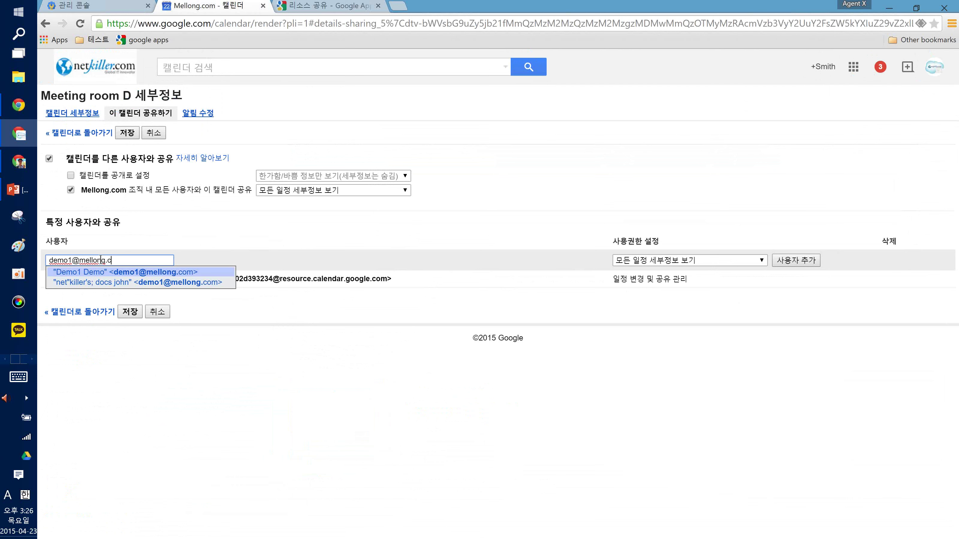
pyautogui.press('Return')
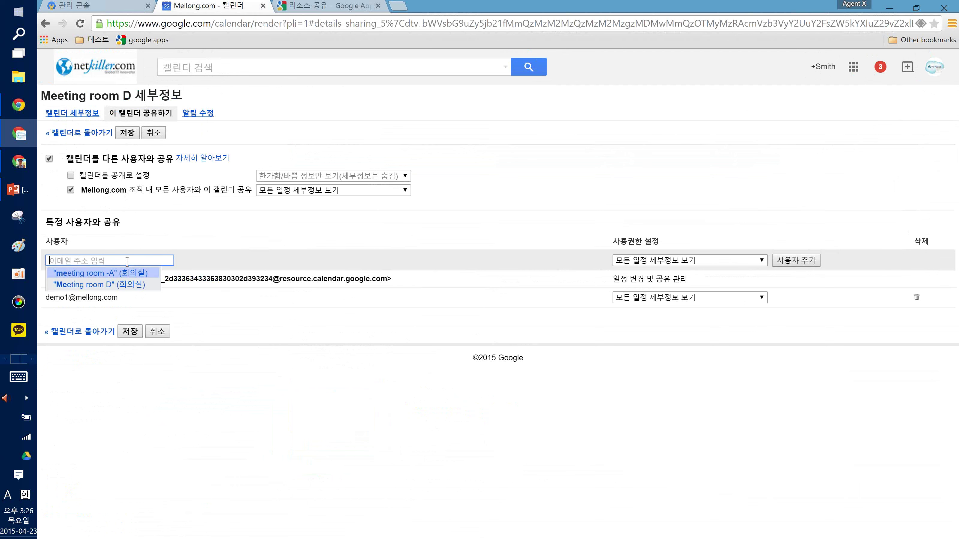
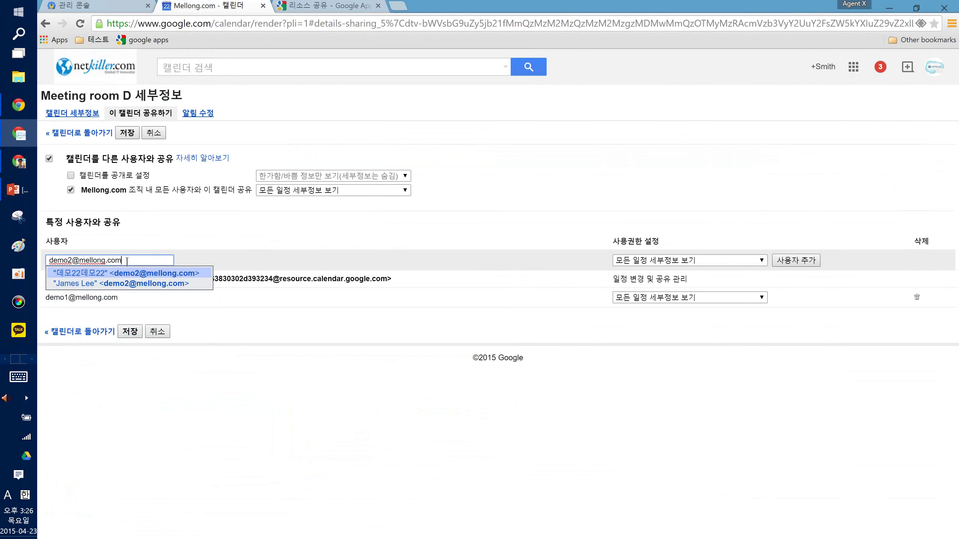
pyautogui.press('Return')
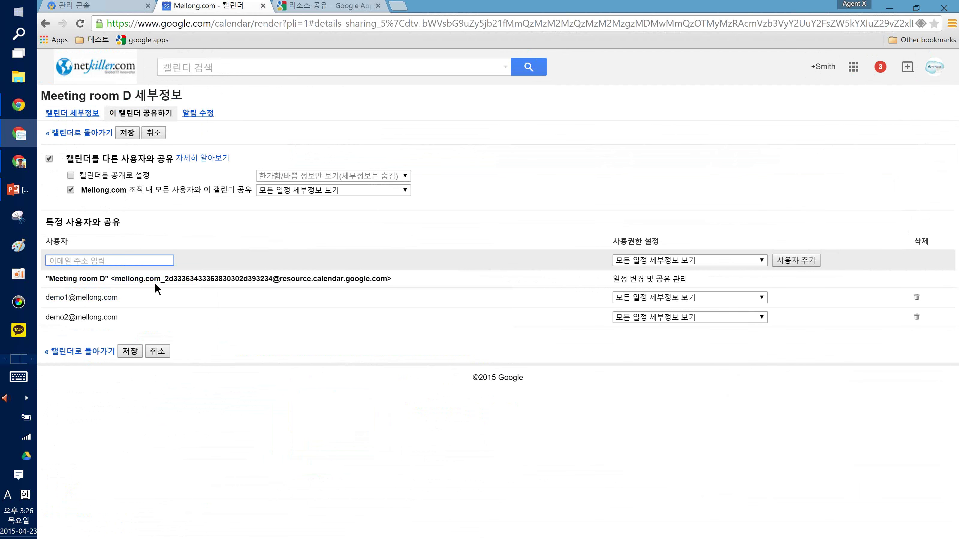
# Give both users 'Make changes to events' permission and save the sharing settings
pyautogui.moveTo(46, 299); pyautogui.dragTo(125, 316)
pyautogui.click(211, 315)
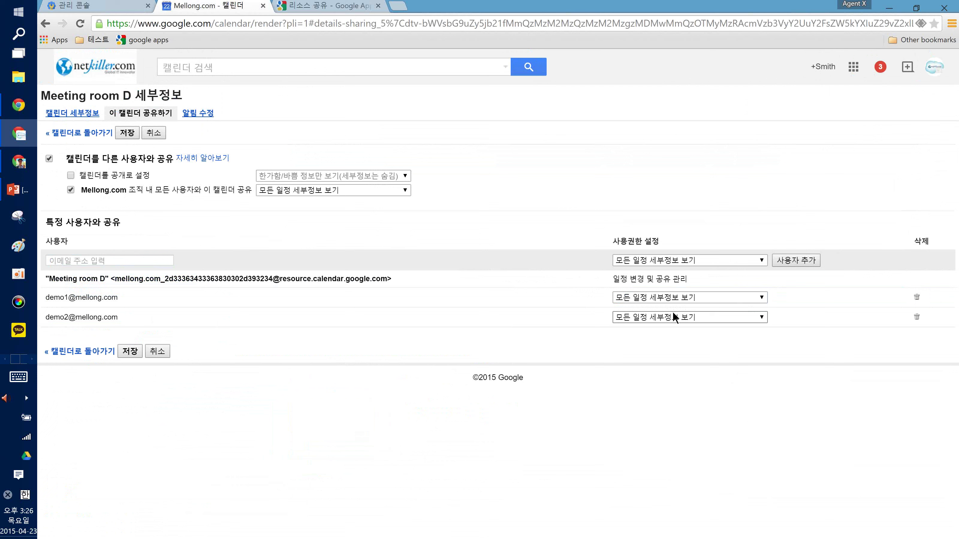
pyautogui.click(628, 296)
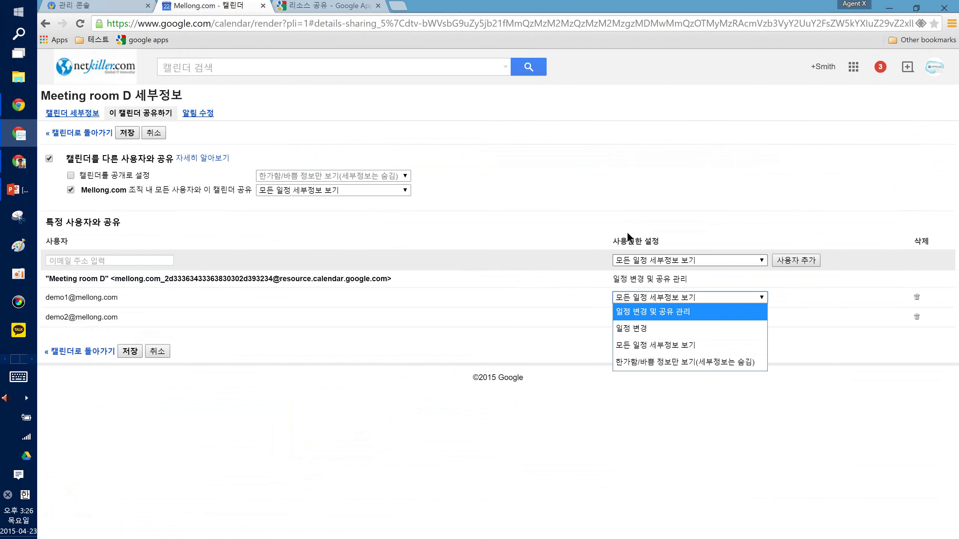
pyautogui.click(649, 333)
pyautogui.click(640, 319)
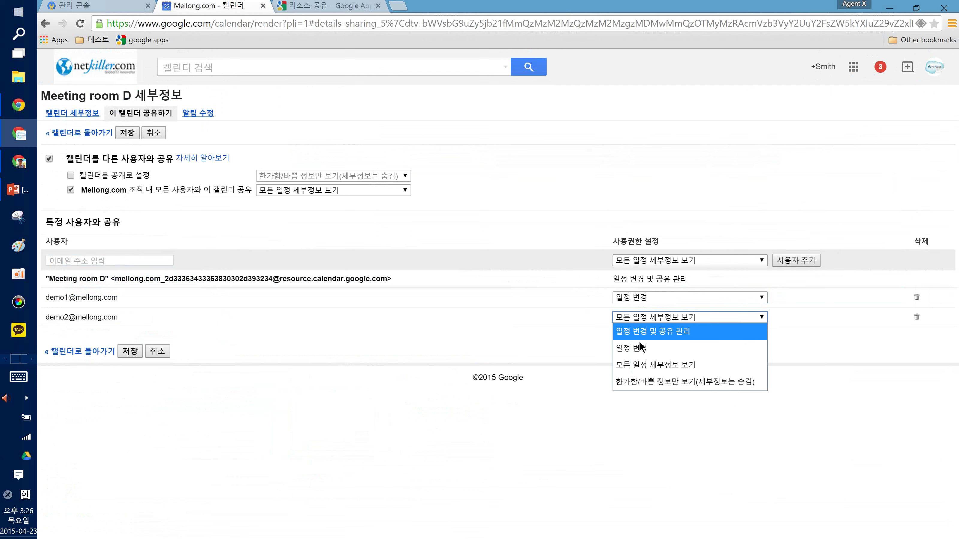
pyautogui.click(640, 344)
pyautogui.click(638, 319)
pyautogui.click(685, 348)
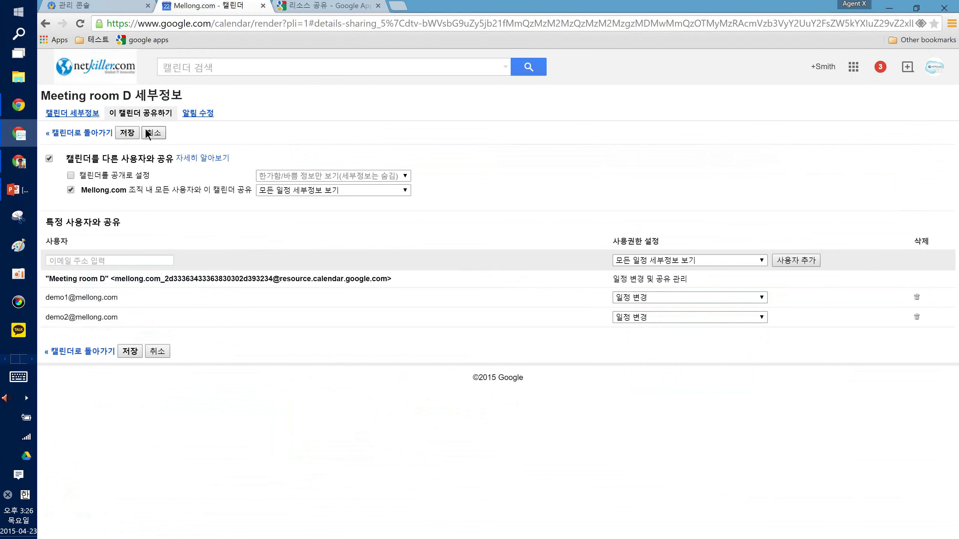
pyautogui.click(129, 351)
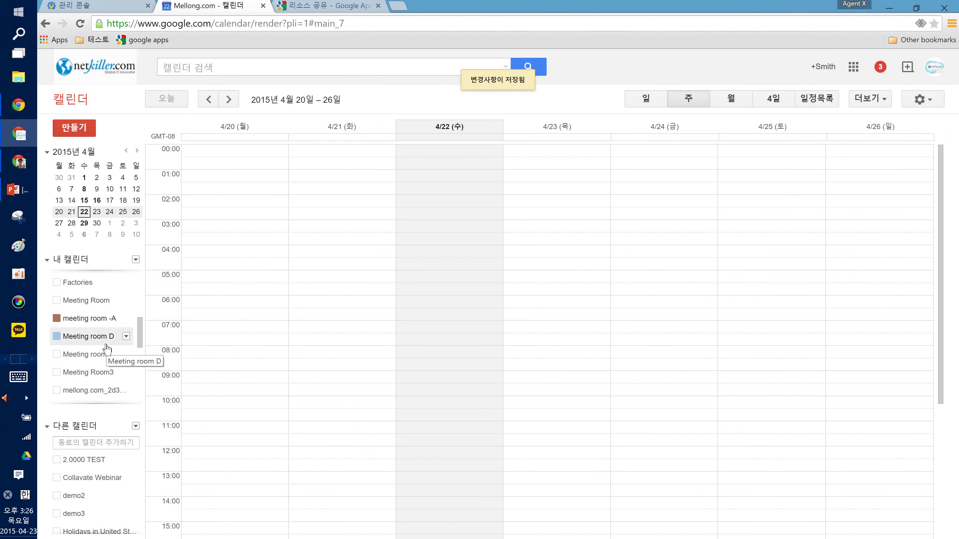
# Briefly show and hide the Meeting Room3, Factories and Meeting Room calendars, then switch to the other account's window
pyautogui.click(103, 373)
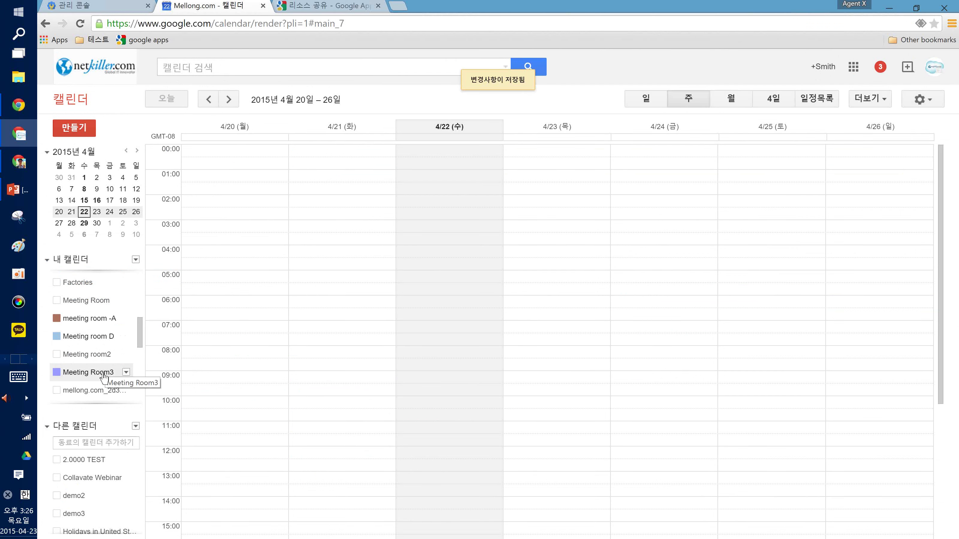
pyautogui.click(103, 374)
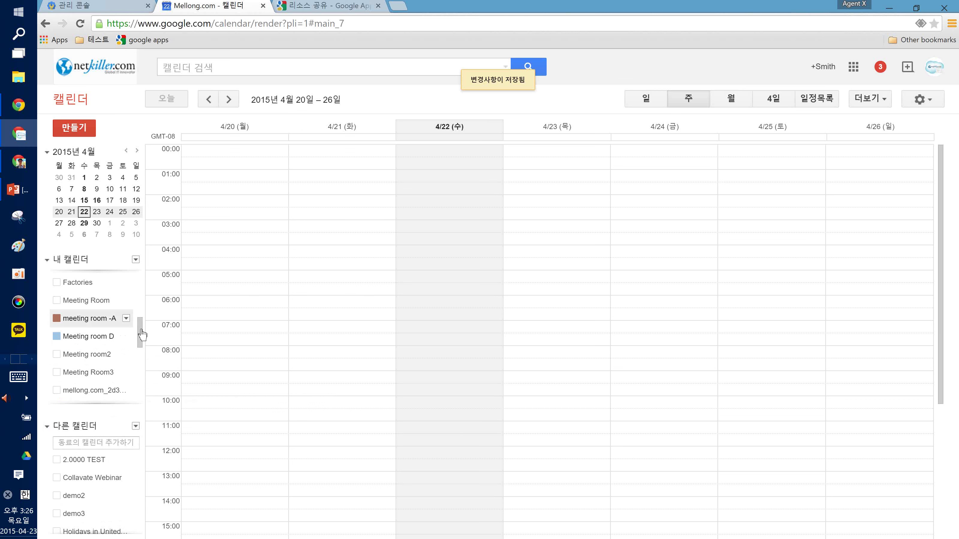
pyautogui.moveTo(125, 321)
pyautogui.click(114, 281)
pyautogui.click(114, 281)
pyautogui.click(111, 300)
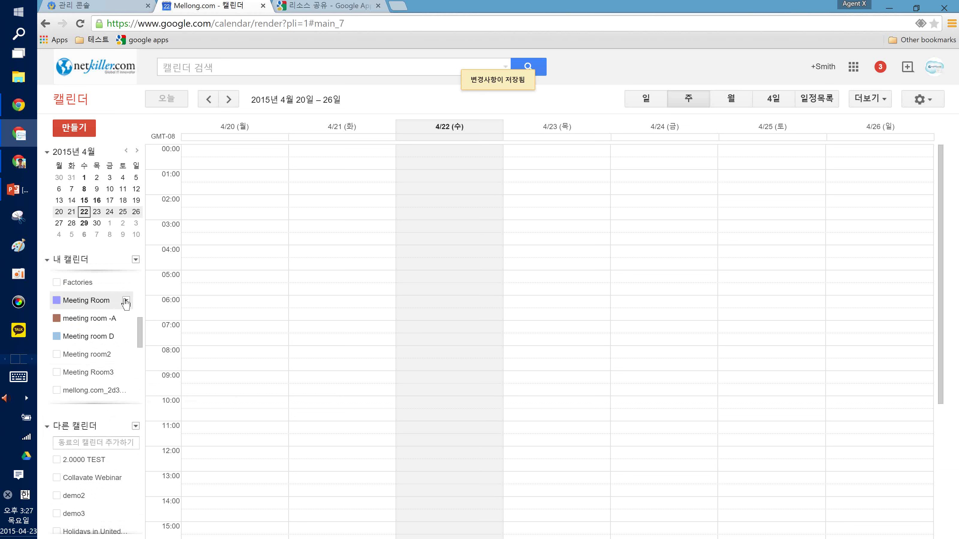
pyautogui.click(74, 308)
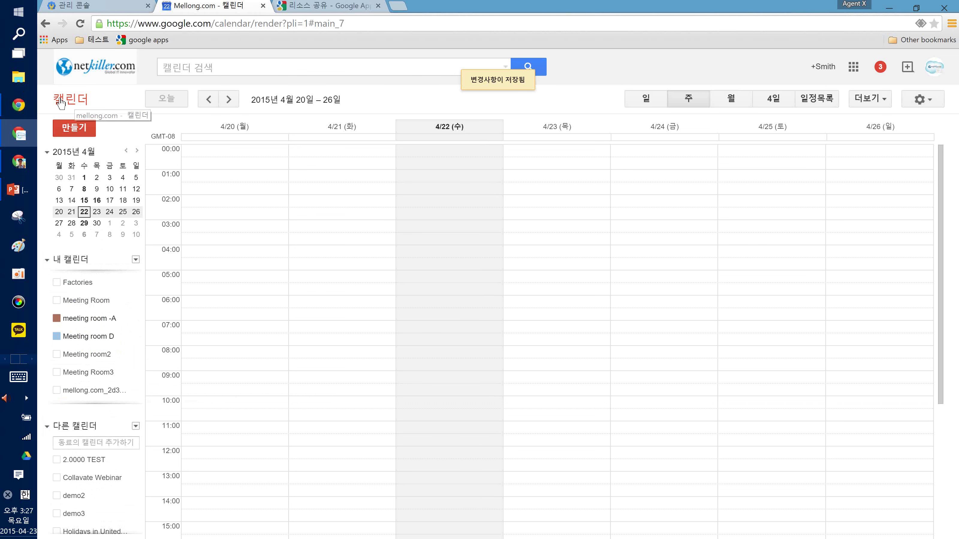
pyautogui.hotkey('alt', 'Tab')
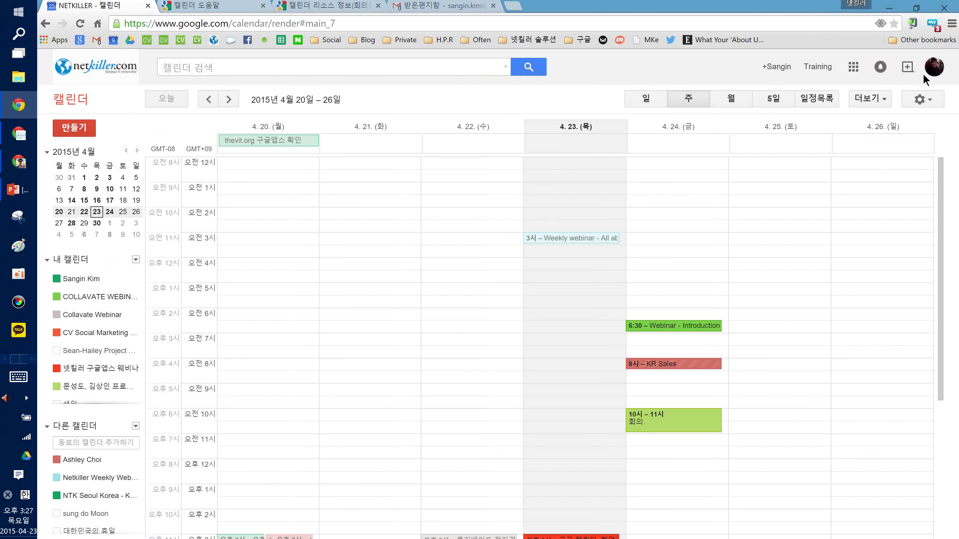
# Check the signed-in account's address, then open the Other calendars add menu
pyautogui.click(935, 67)
pyautogui.doubleClick(865, 139)
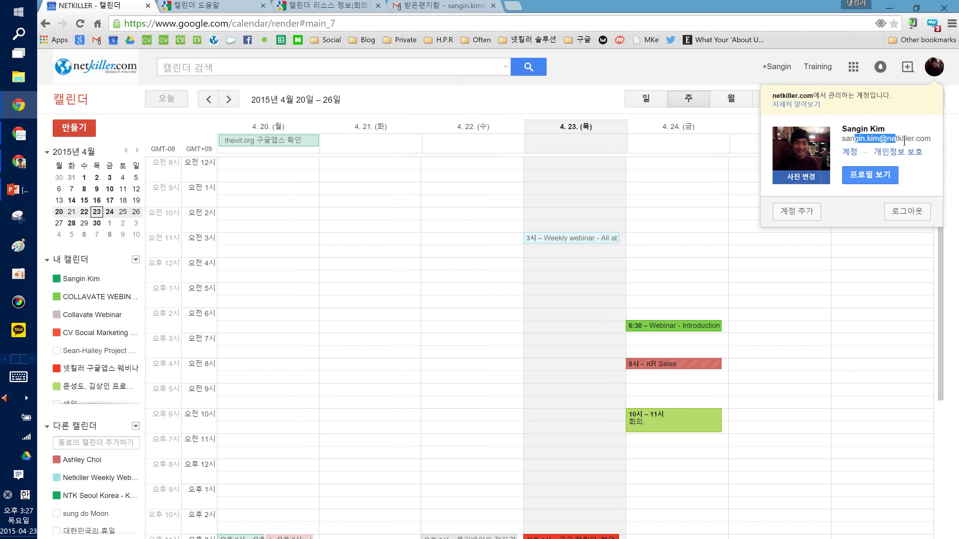
pyautogui.click(151, 363)
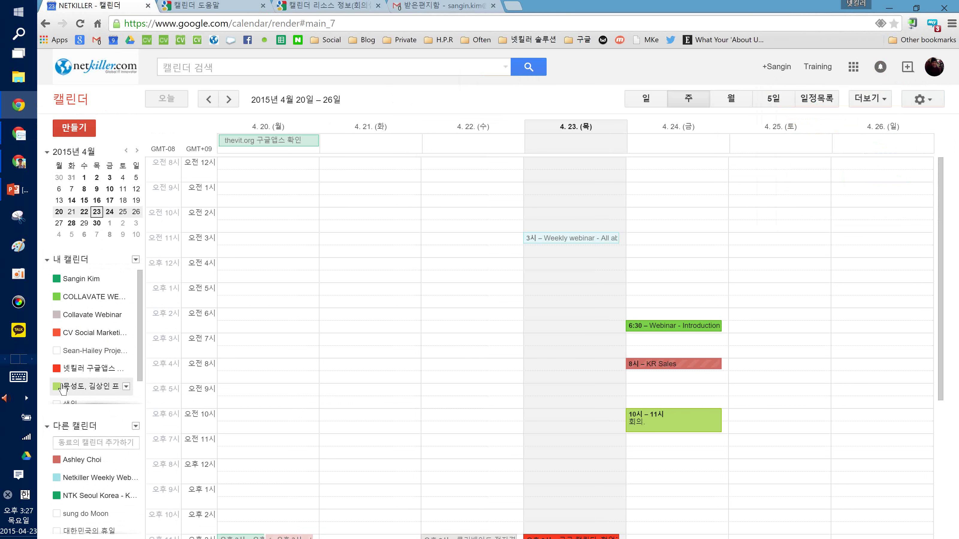
pyautogui.scroll(-2, 61, 389)
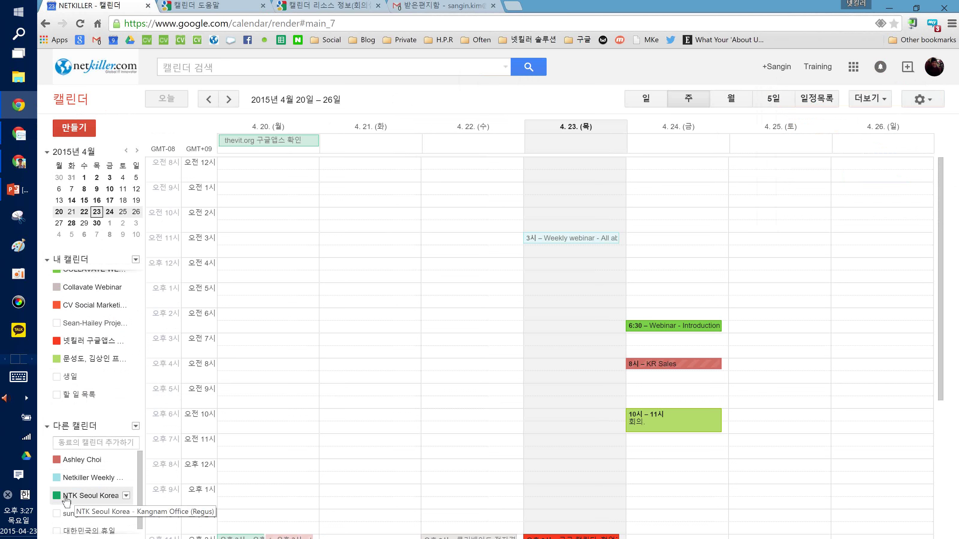
pyautogui.click(136, 427)
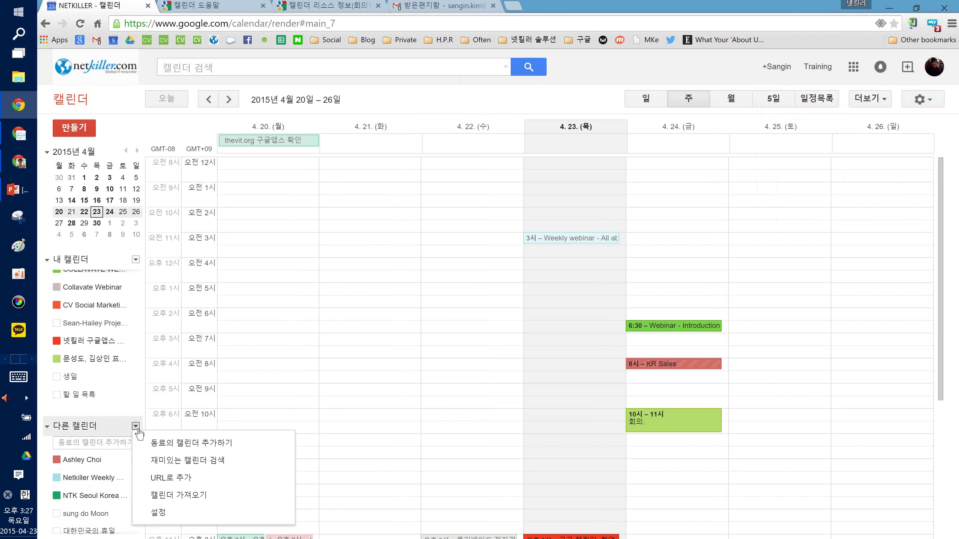
# Browse Sports > Baseball, then add San Jose Office in CA from More > netkiller.com resources
pyautogui.click(170, 469)
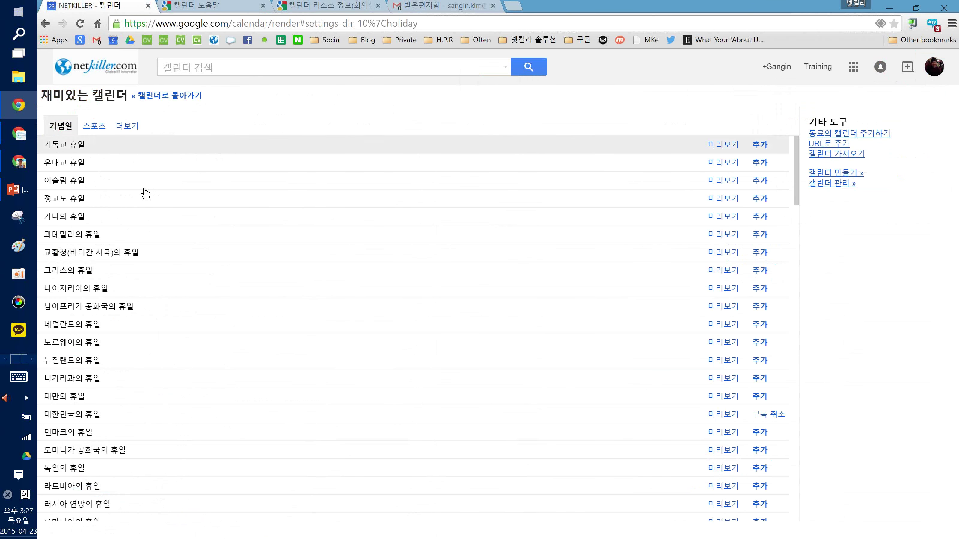
pyautogui.click(94, 127)
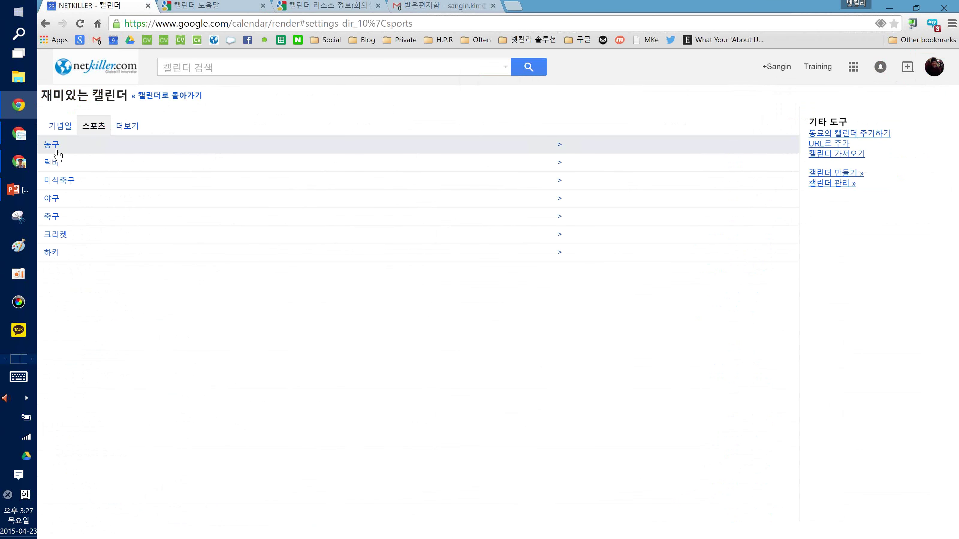
pyautogui.click(56, 205)
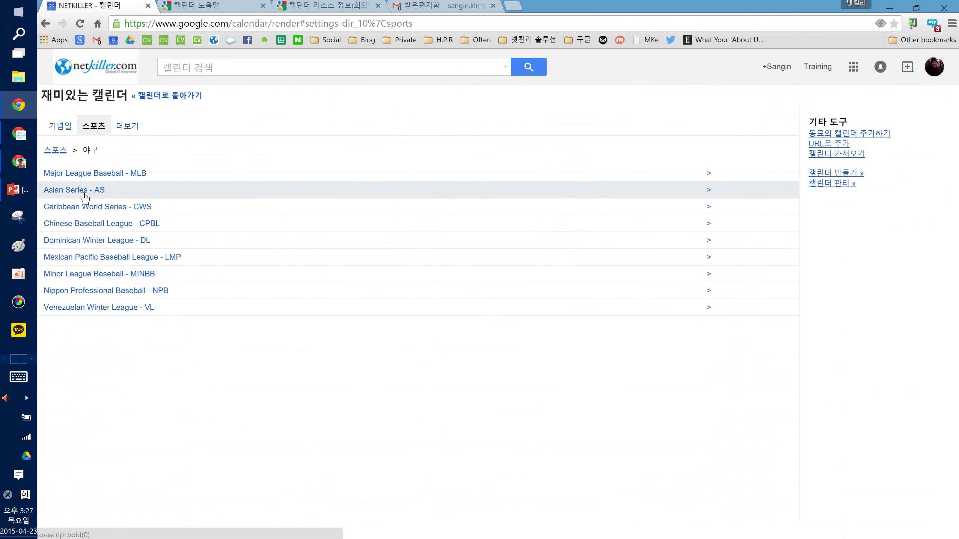
pyautogui.click(130, 127)
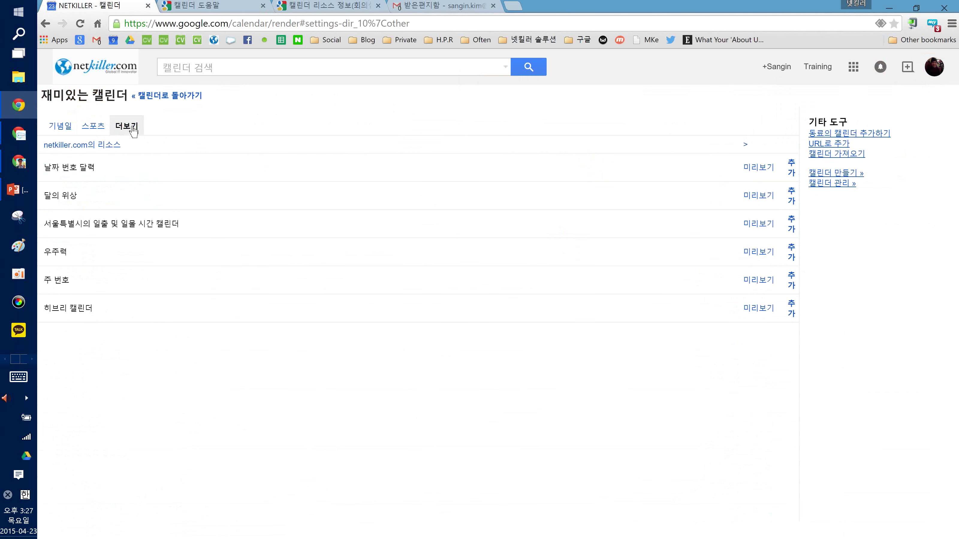
pyautogui.click(64, 148)
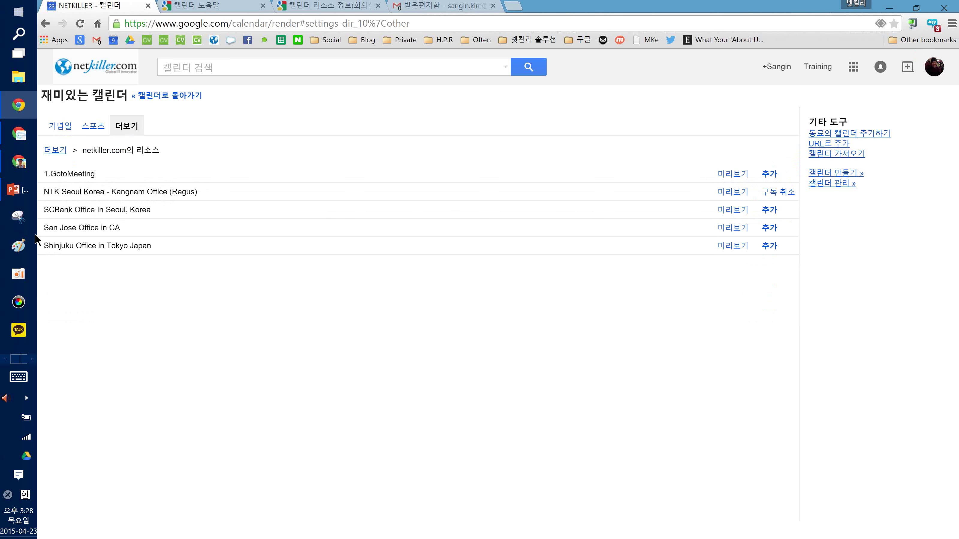
pyautogui.click(760, 222)
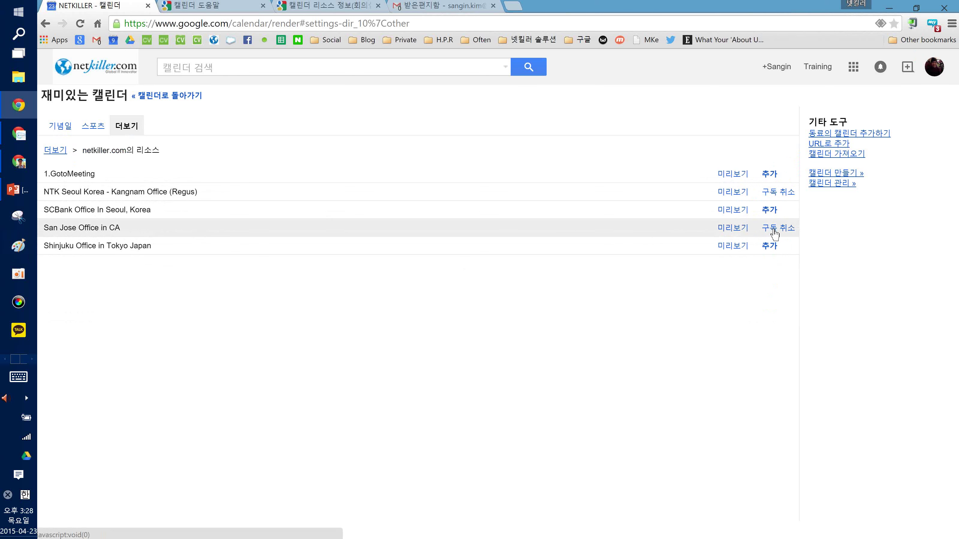
pyautogui.click(153, 95)
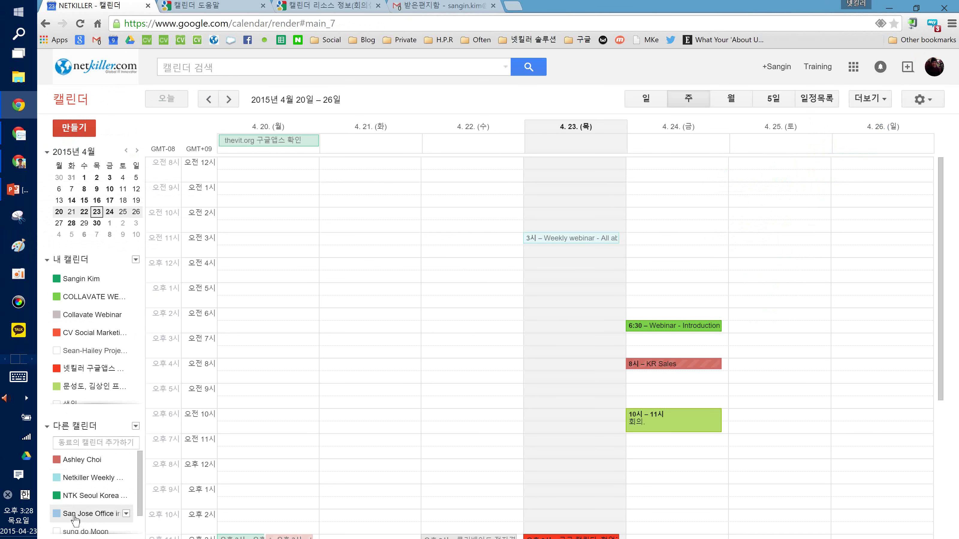
pyautogui.scroll(-1, 86, 525)
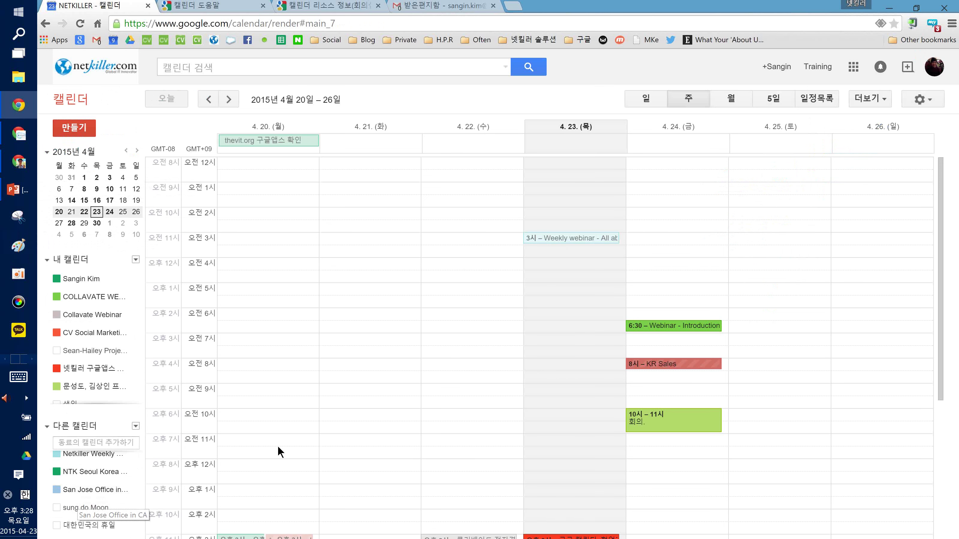
pyautogui.scroll(-3, 264, 457)
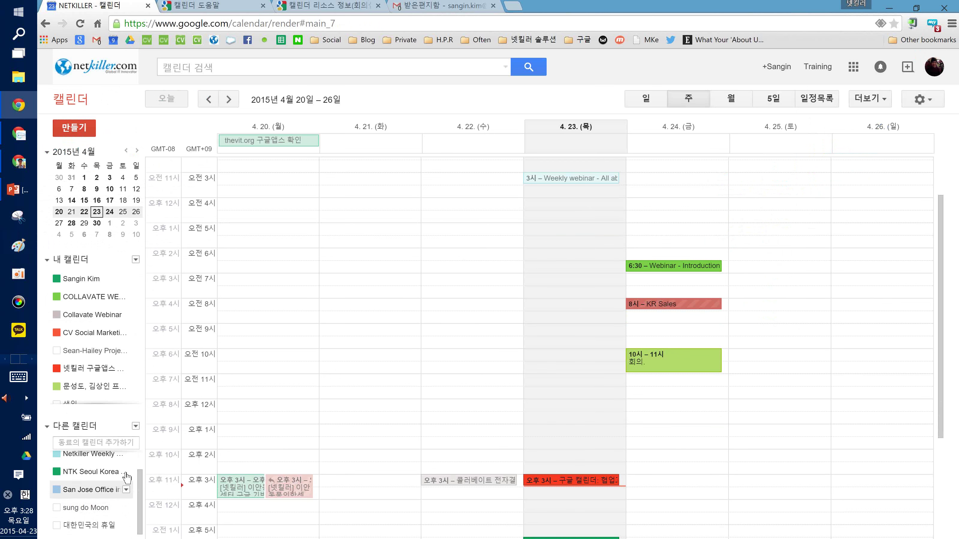
pyautogui.scroll(3, 313, 438)
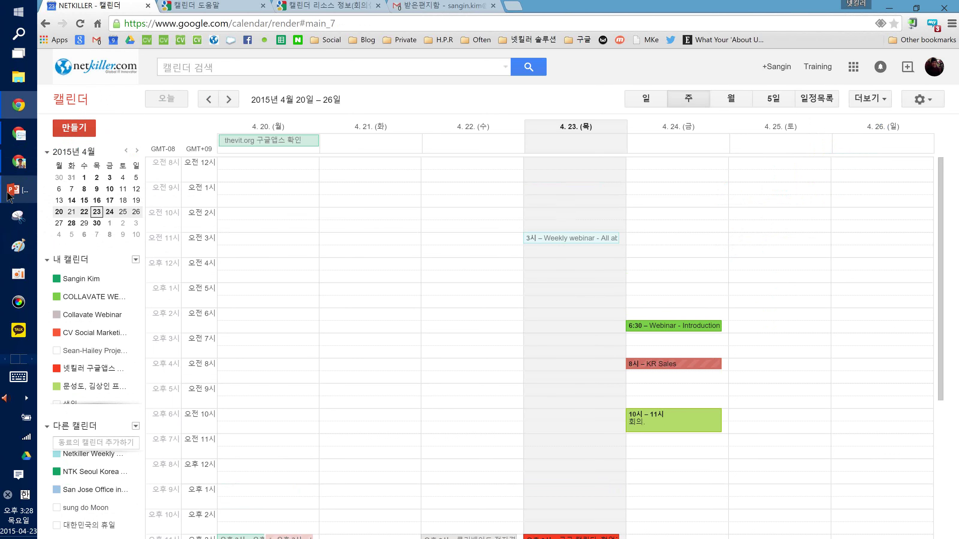
pyautogui.click(18, 189)
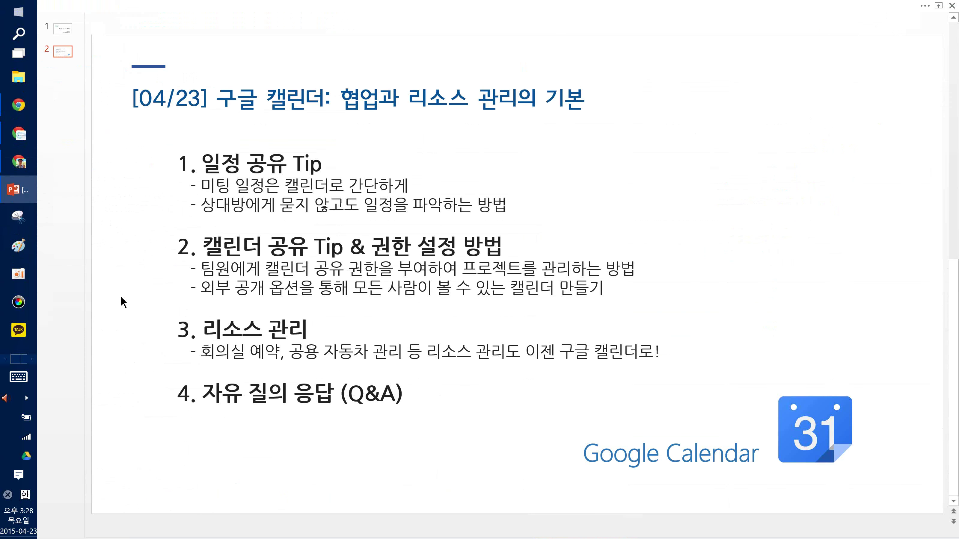
# Point out the resource management agenda item, then bring up the resource sharing help page in Chrome
pyautogui.click(191, 327)
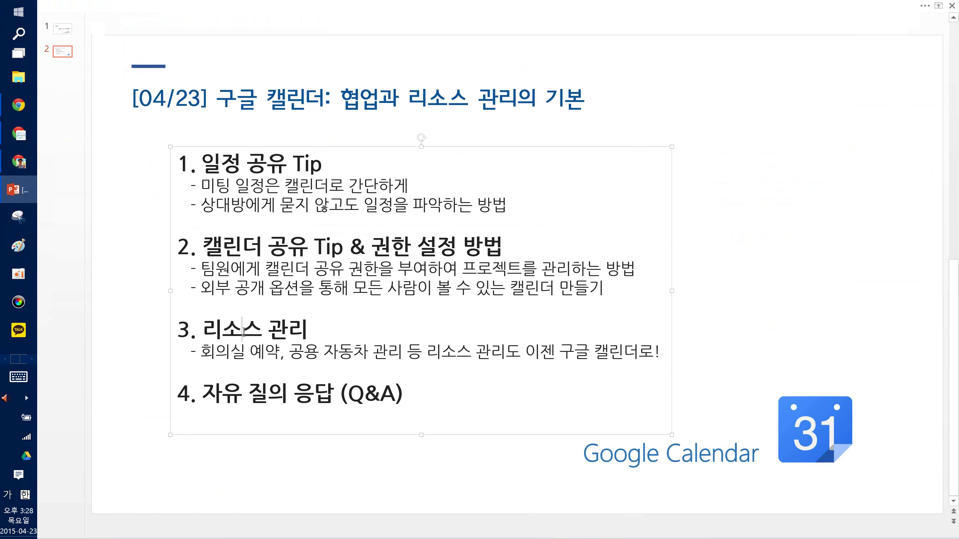
pyautogui.moveTo(21, 169)
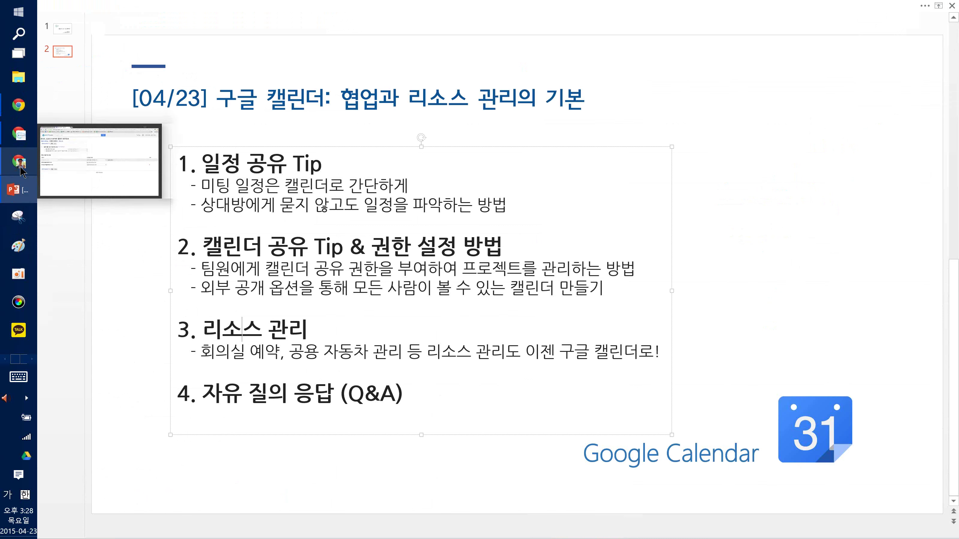
pyautogui.click(18, 134)
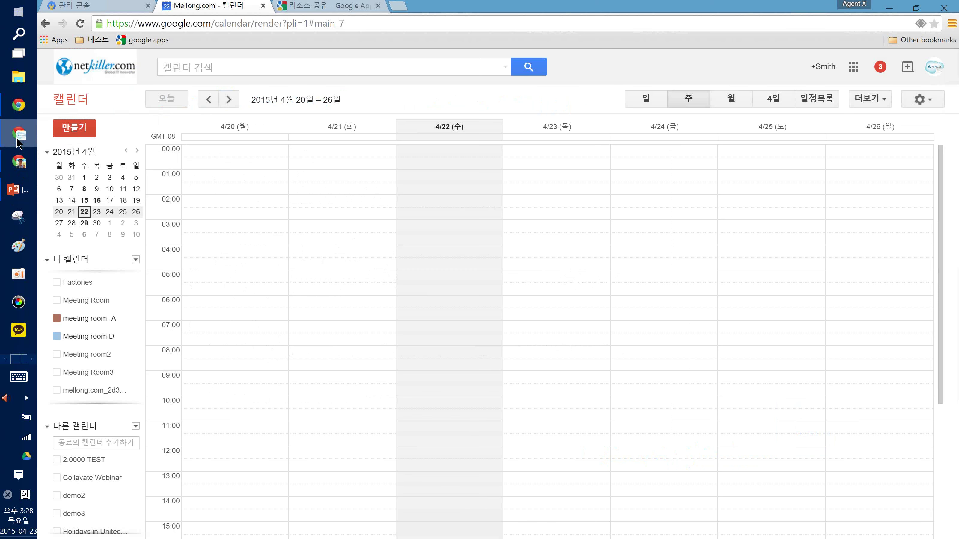
pyautogui.click(300, 5)
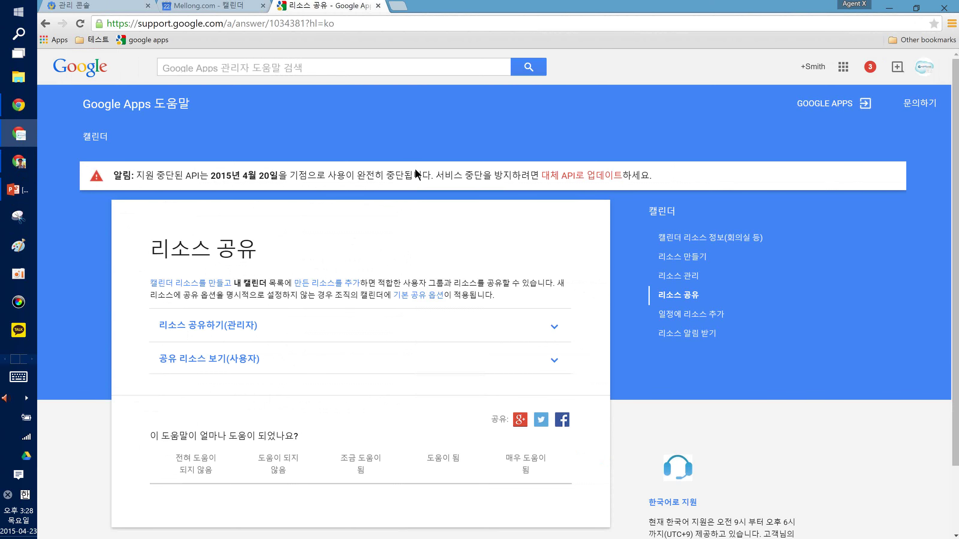
pyautogui.click(18, 108)
# Move between the calendar resource help page and the Calendar help homepage, highlighting the page address
pyautogui.click(346, 6)
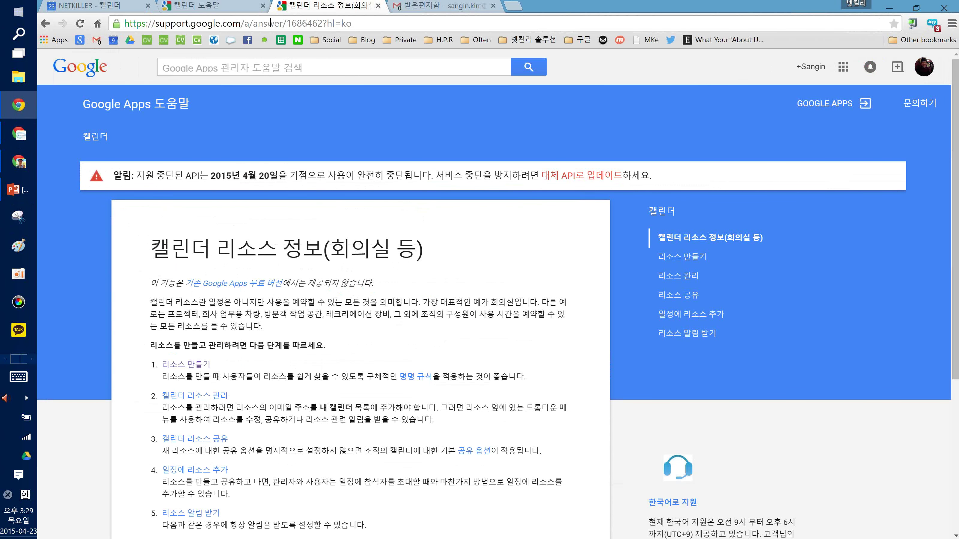
pyautogui.click(219, 5)
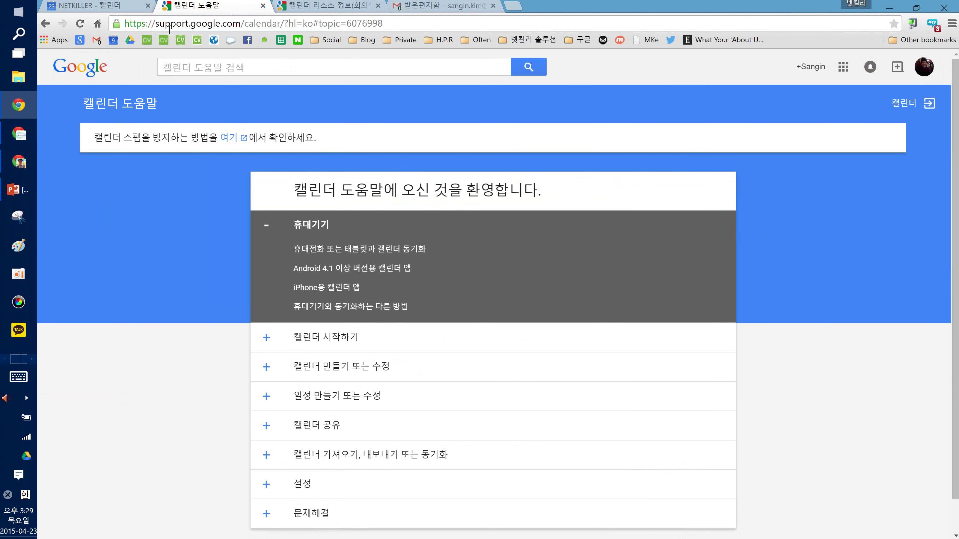
pyautogui.click(158, 23)
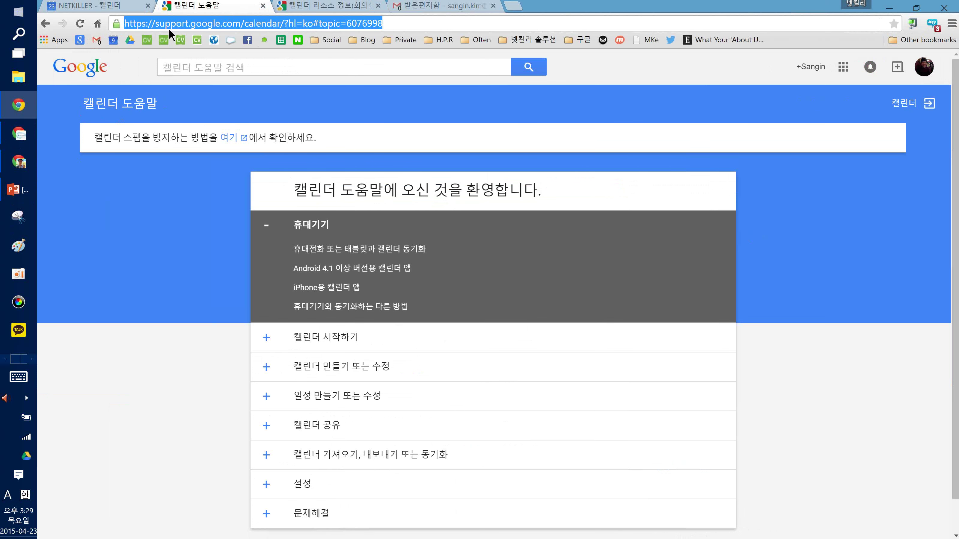
pyautogui.click(362, 6)
pyautogui.click(308, 23)
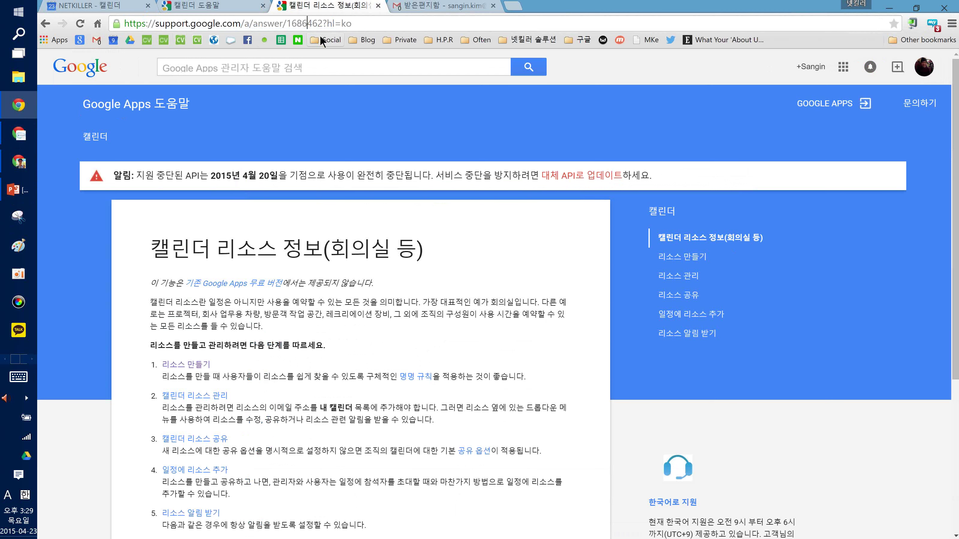
pyautogui.moveTo(159, 24); pyautogui.dragTo(246, 21)
pyautogui.click(247, 21)
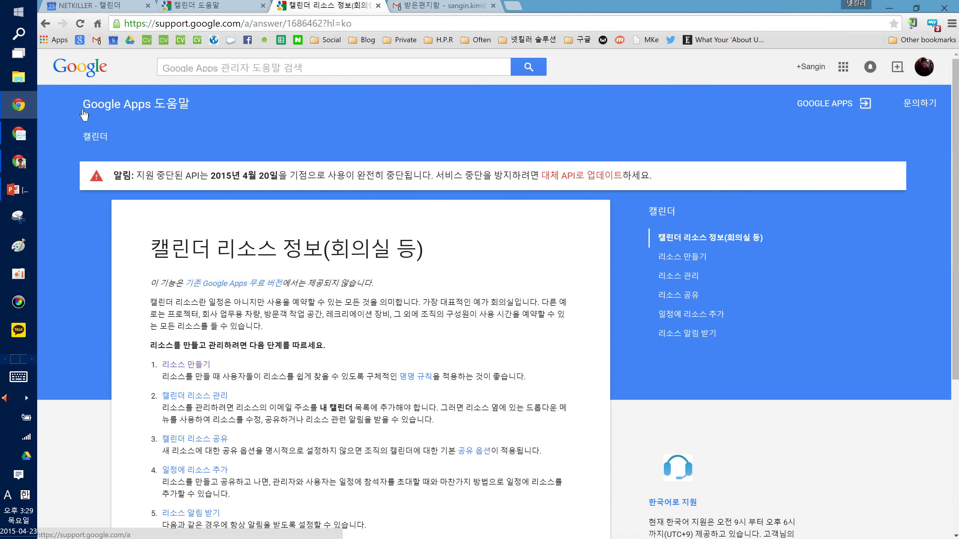
pyautogui.click(174, 25)
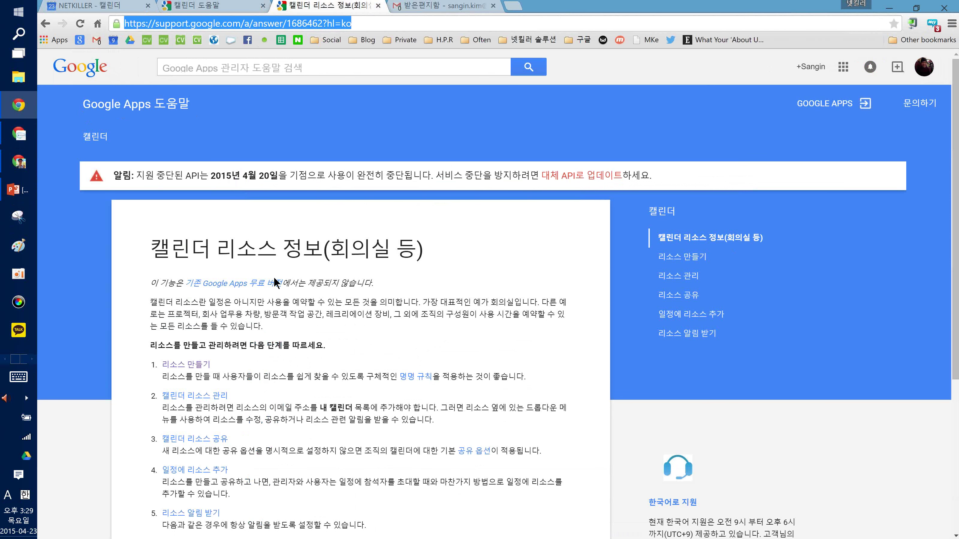
pyautogui.click(162, 248)
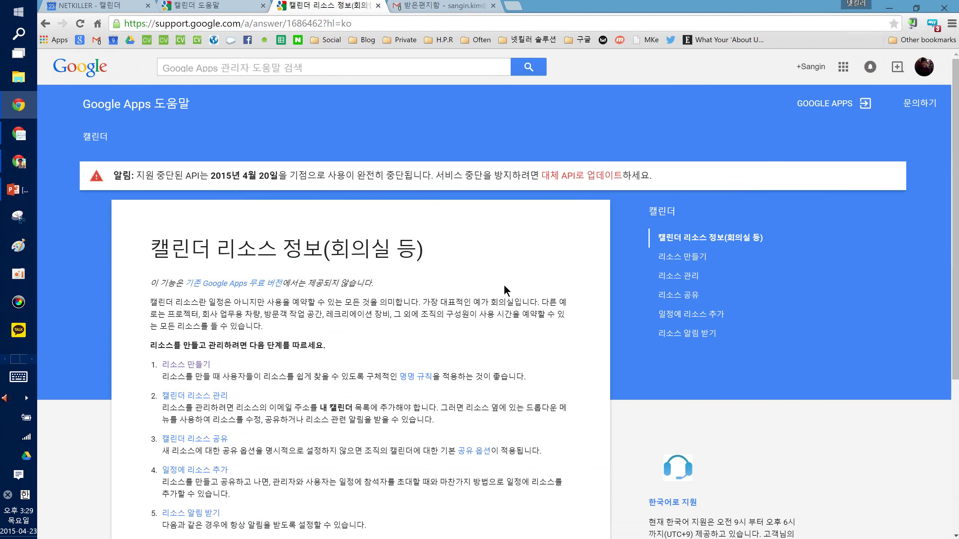
# Scroll through the resource setup steps, then bring back the PowerPoint agenda slide
pyautogui.scroll(-1, 504, 285)
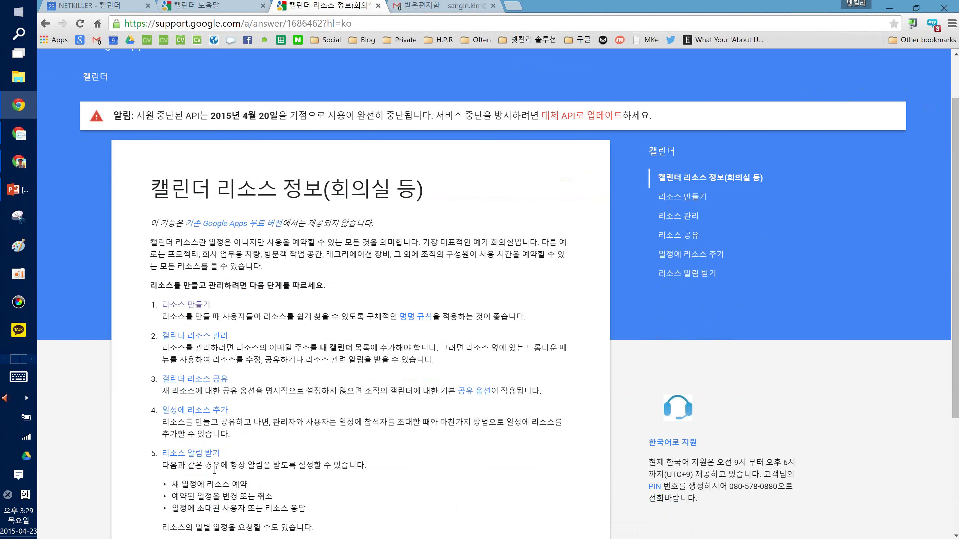
pyautogui.scroll(-3, 215, 469)
pyautogui.moveTo(316, 412); pyautogui.dragTo(166, 362)
pyautogui.click(245, 382)
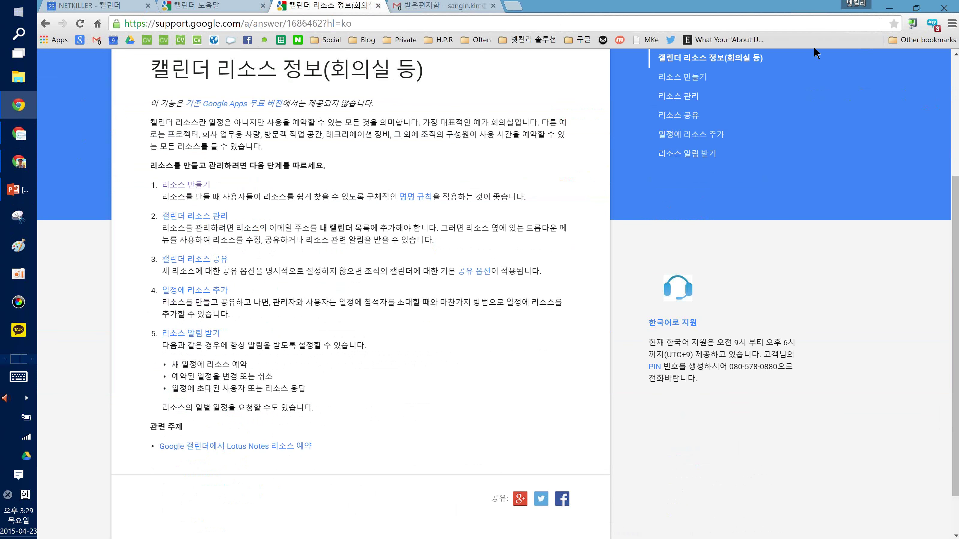
pyautogui.click(822, 8)
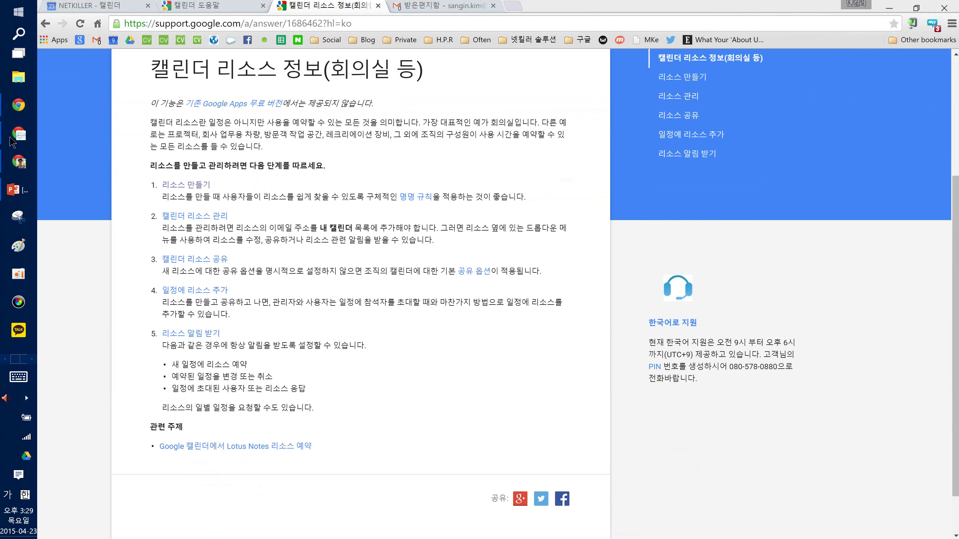
pyautogui.moveTo(20, 163)
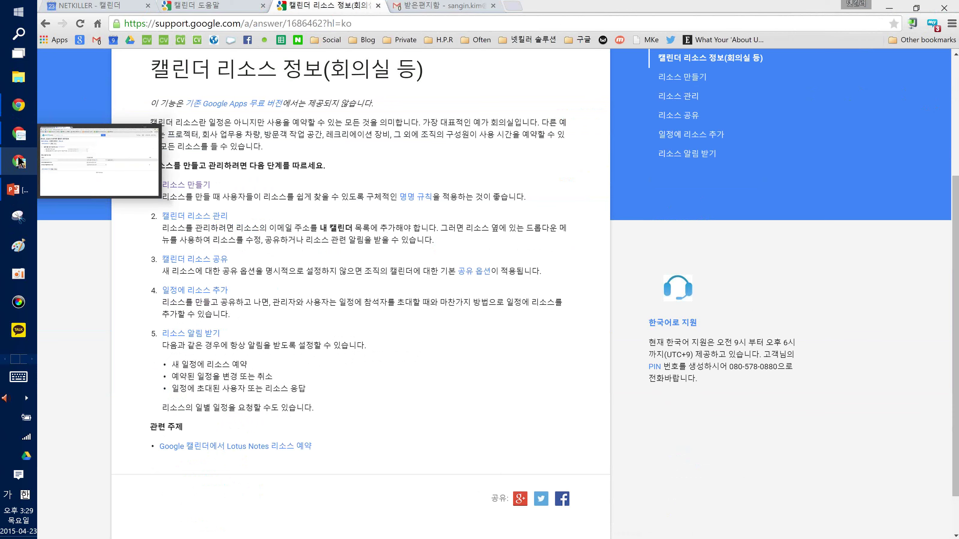
pyautogui.click(17, 191)
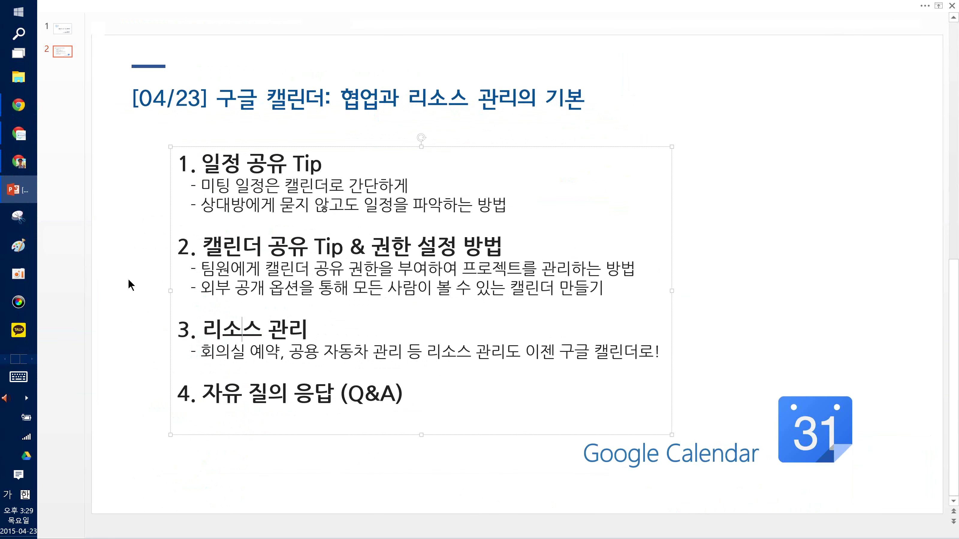
# Point to agenda item 3 on resource management, then return to the calendar resources help tab
pyautogui.click(226, 247)
pyautogui.click(231, 311)
pyautogui.moveTo(28, 159)
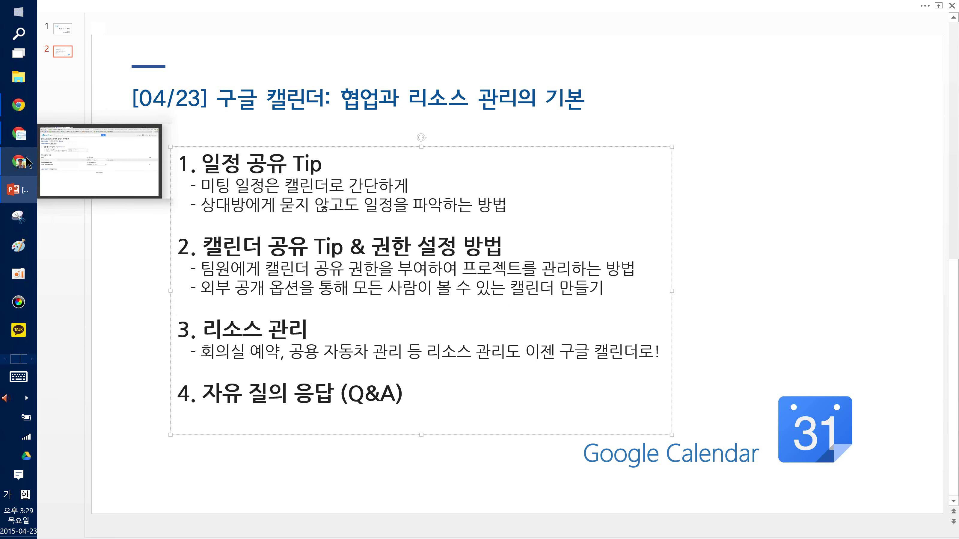
pyautogui.click(28, 163)
pyautogui.click(329, 5)
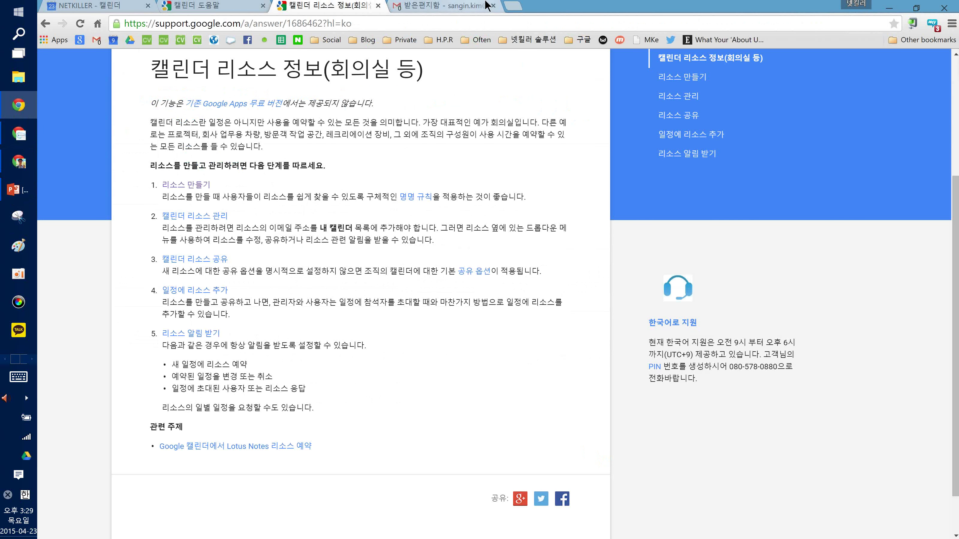
# Load the Netkiller Korea homepage from the bookmarks bar in a new tab
pyautogui.click(514, 5)
pyautogui.click(220, 40)
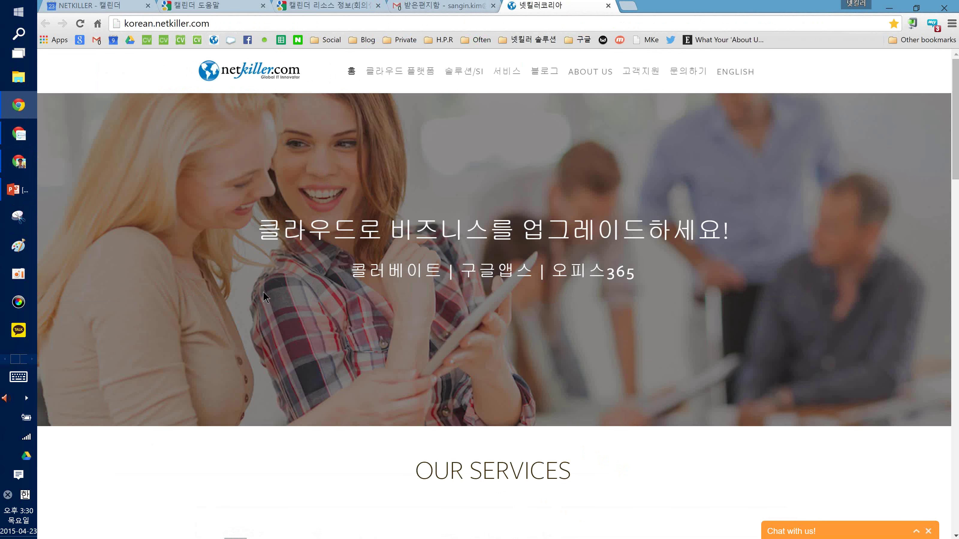
# Open the 온라인 무료강좌 webinar page and expand the April 30 webinar details
pyautogui.moveTo(504, 65)
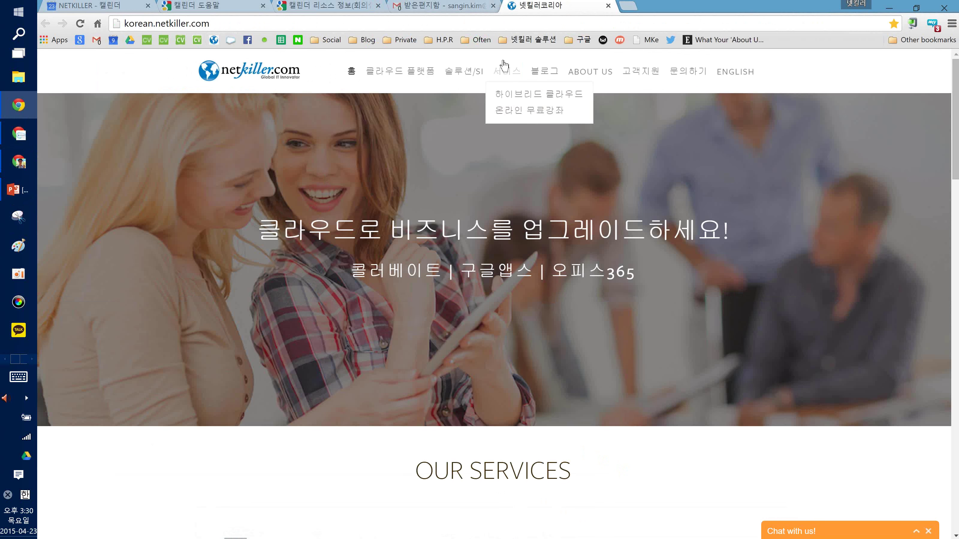
pyautogui.click(512, 108)
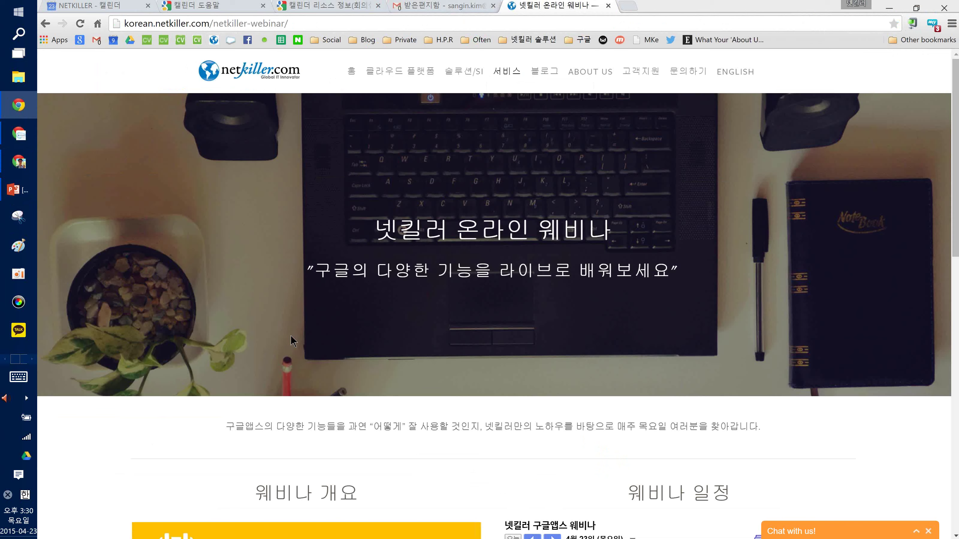
pyautogui.click(301, 355)
pyautogui.scroll(-2, 300, 354)
pyautogui.scroll(-10, 300, 353)
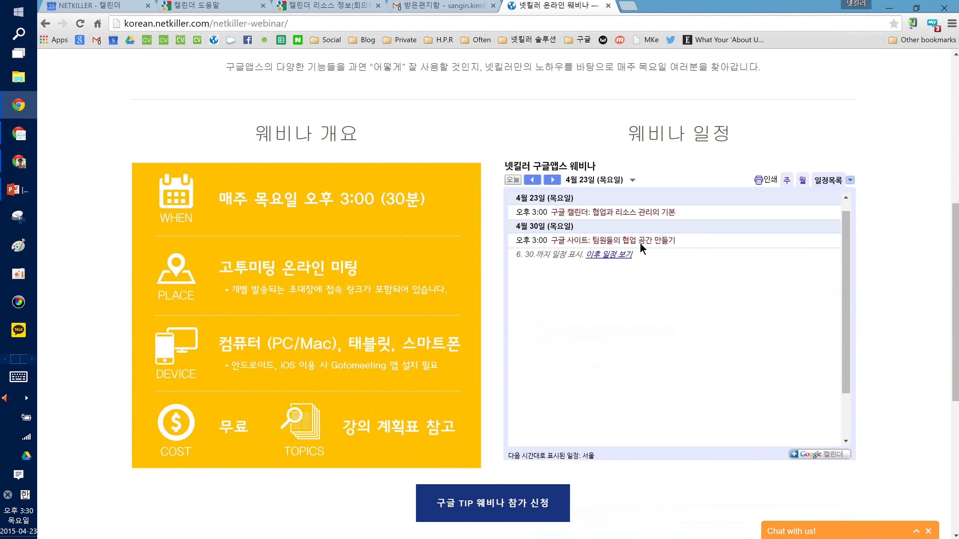
pyautogui.click(653, 241)
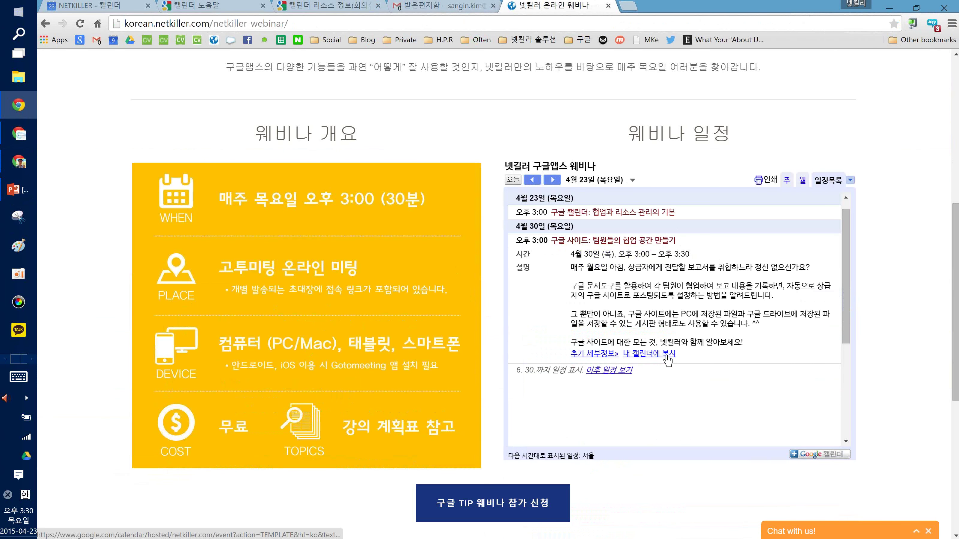
pyautogui.scroll(-3, 647, 257)
pyautogui.scroll(4, 645, 280)
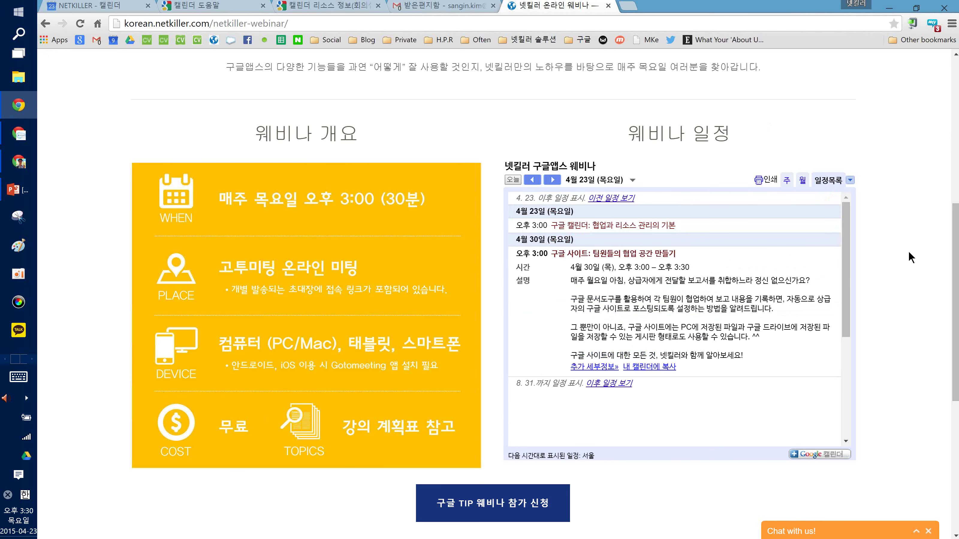
pyautogui.scroll(-5, 908, 251)
pyautogui.scroll(5, 901, 275)
pyautogui.scroll(6, 900, 304)
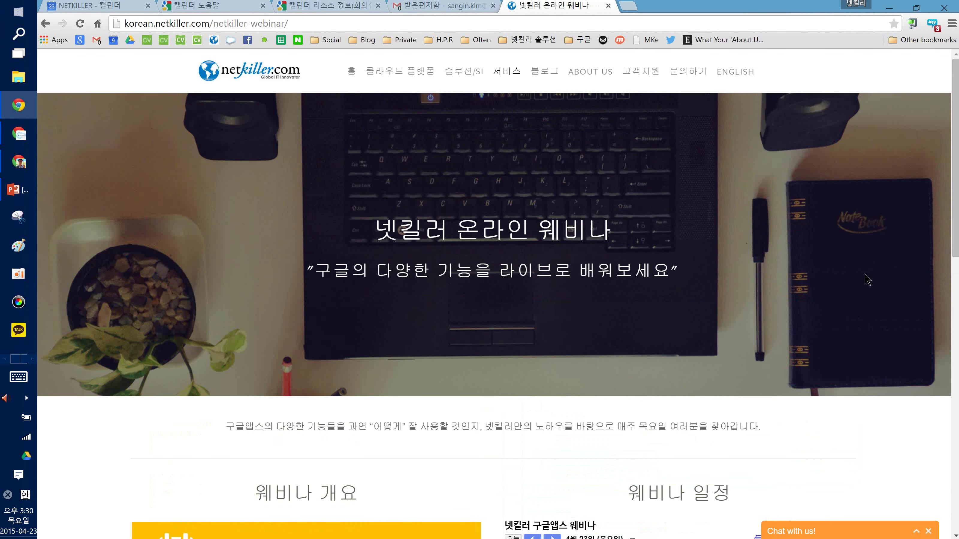
pyautogui.scroll(-6, 342, 289)
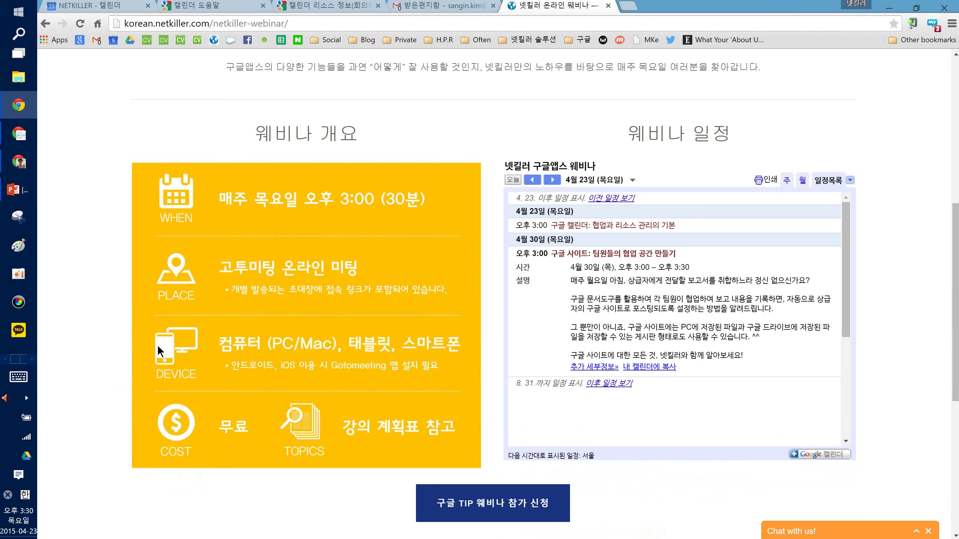
# Check May 2015 on the system date calendar, then highlight the webinar page address
pyautogui.click(10, 535)
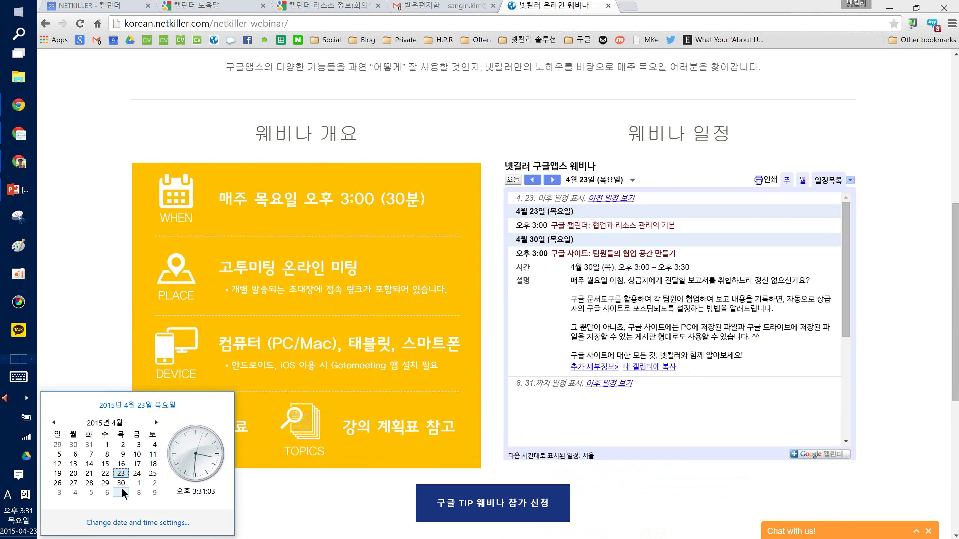
pyautogui.click(156, 422)
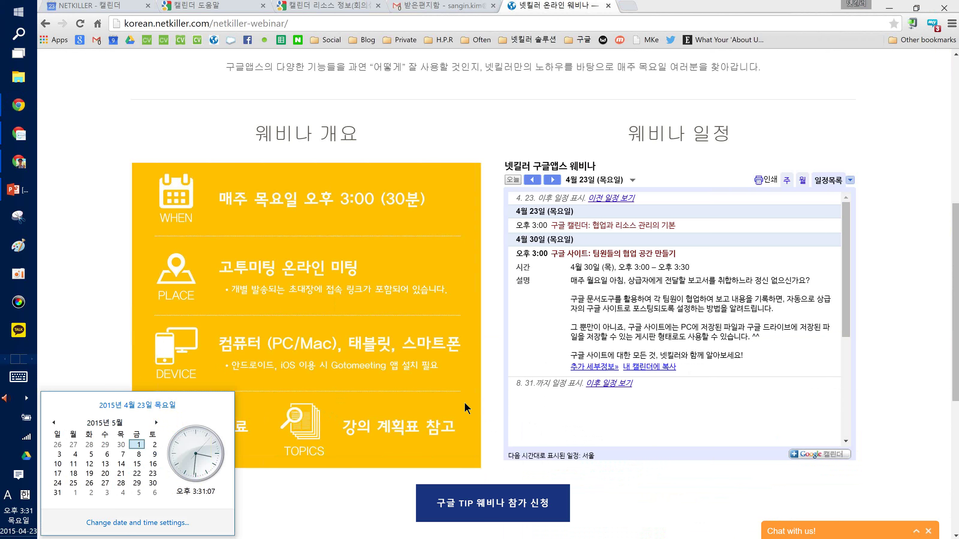
pyautogui.click(602, 289)
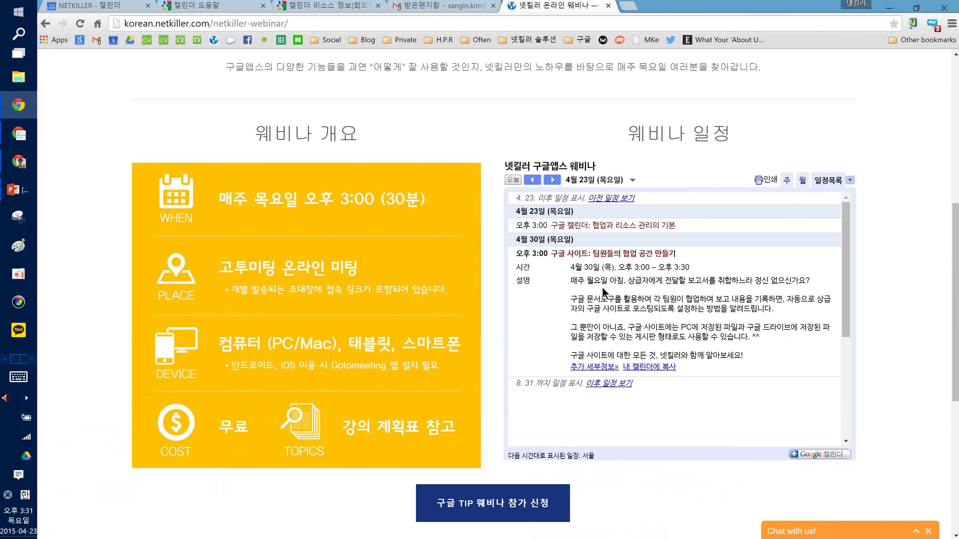
pyautogui.click(300, 29)
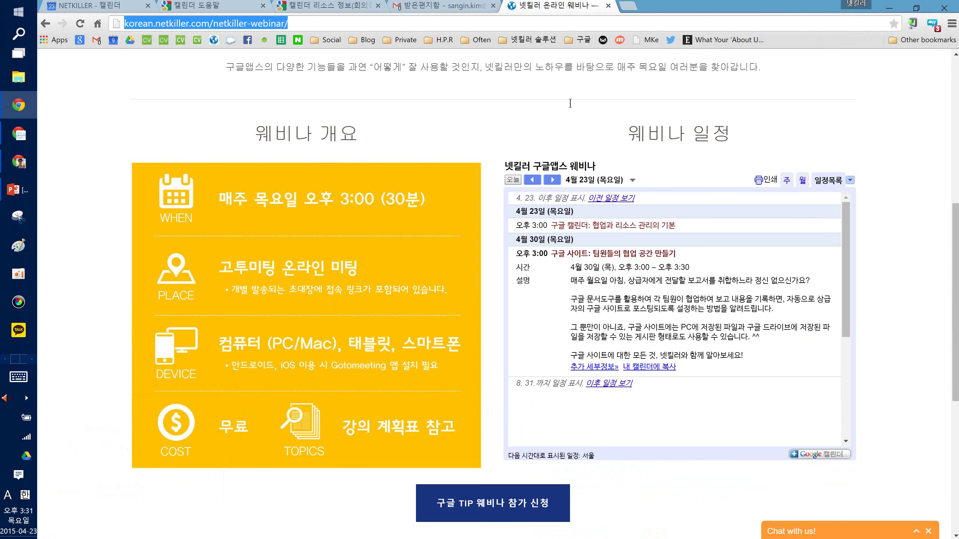
pyautogui.click(765, 185)
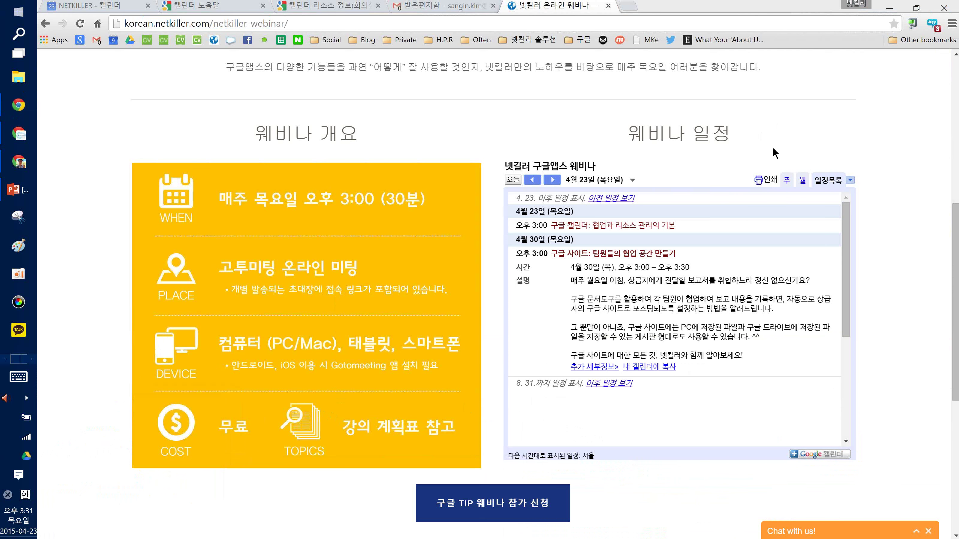
# Return to the presentation and display the '넷킬러 구글 Tip 웨비나' title slide with presenter details
pyautogui.click(18, 189)
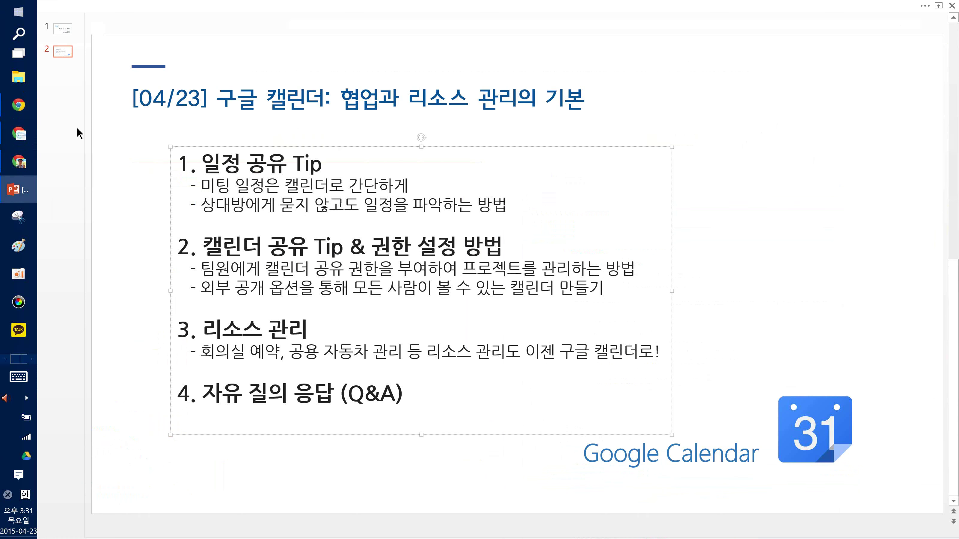
pyautogui.click(55, 30)
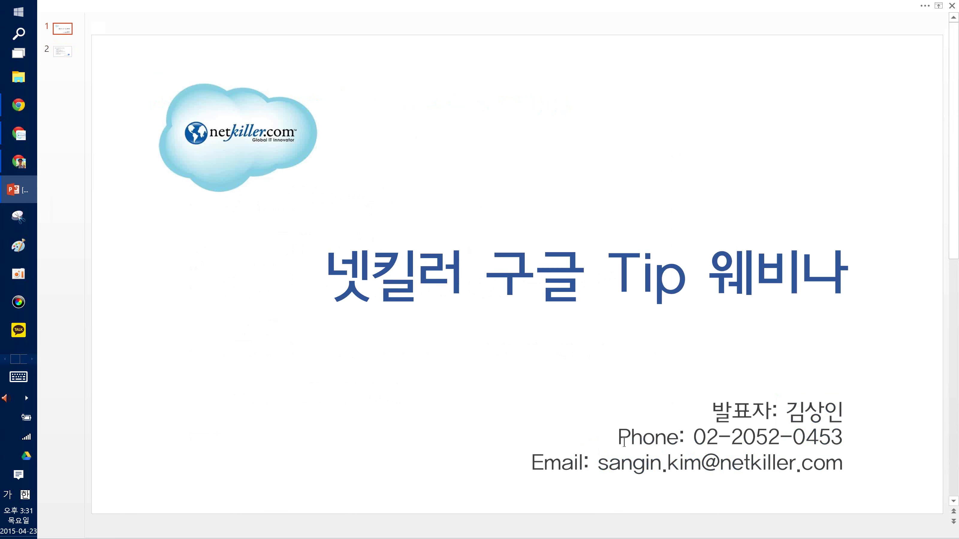
pyautogui.click(624, 442)
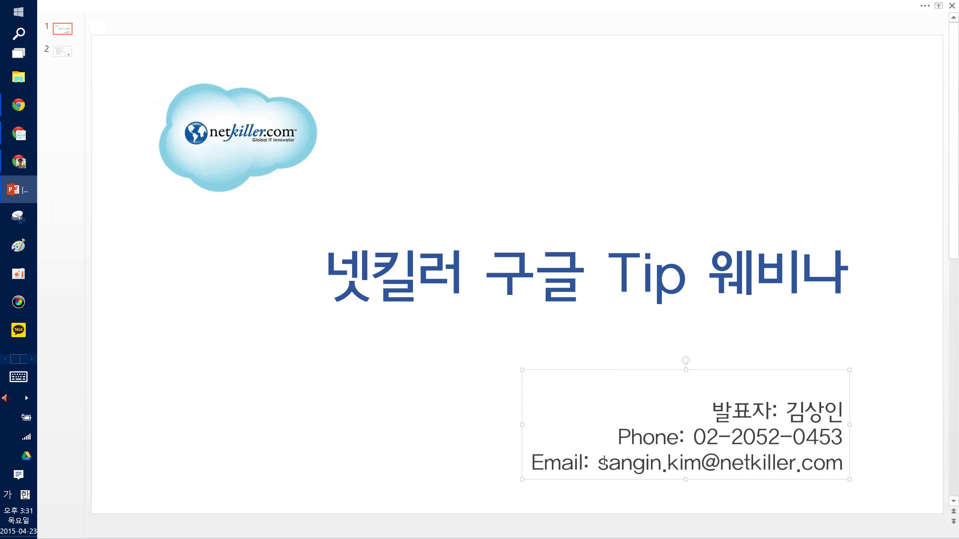
pyautogui.click(435, 500)
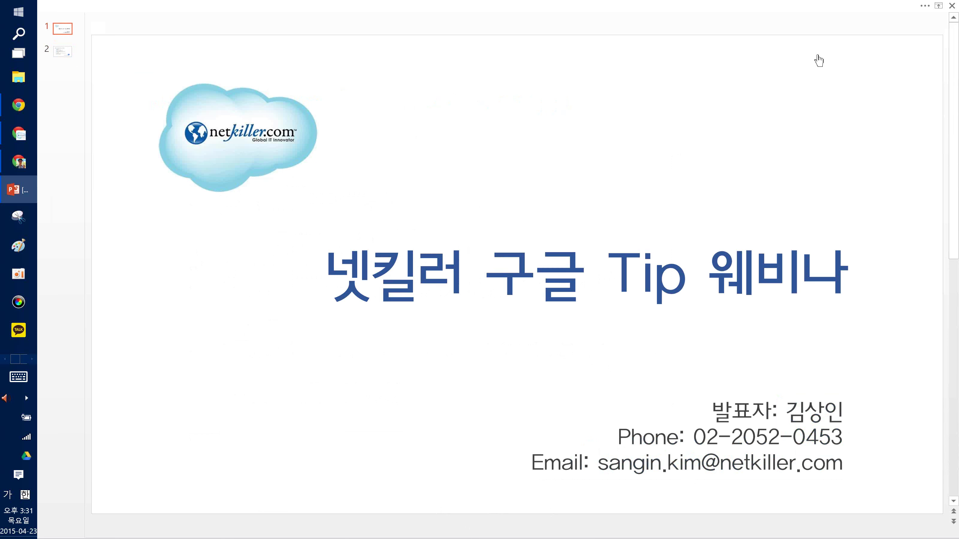
pyautogui.click(808, 159)
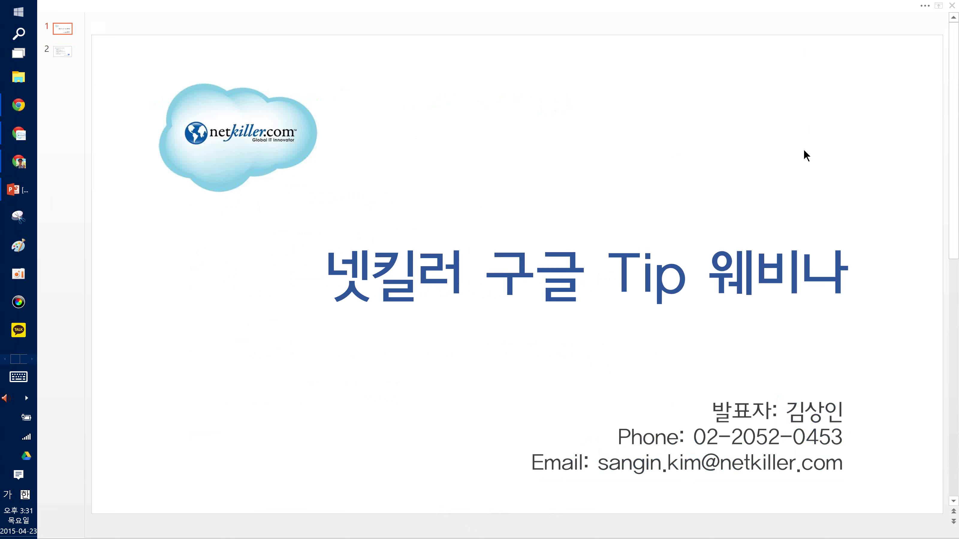